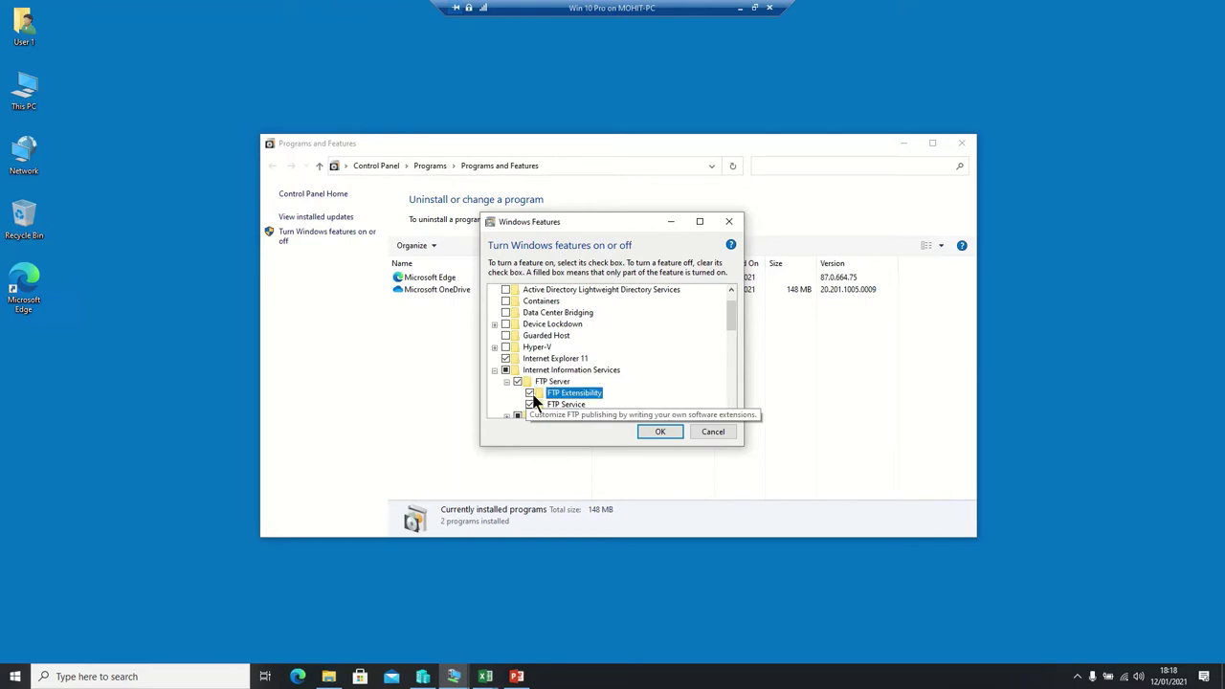
# Apply the selected IIS FTP Server features, including FTP Extensibility and FTP Service, and close Programs and Features once installation completes.
pyautogui.click(659, 432)
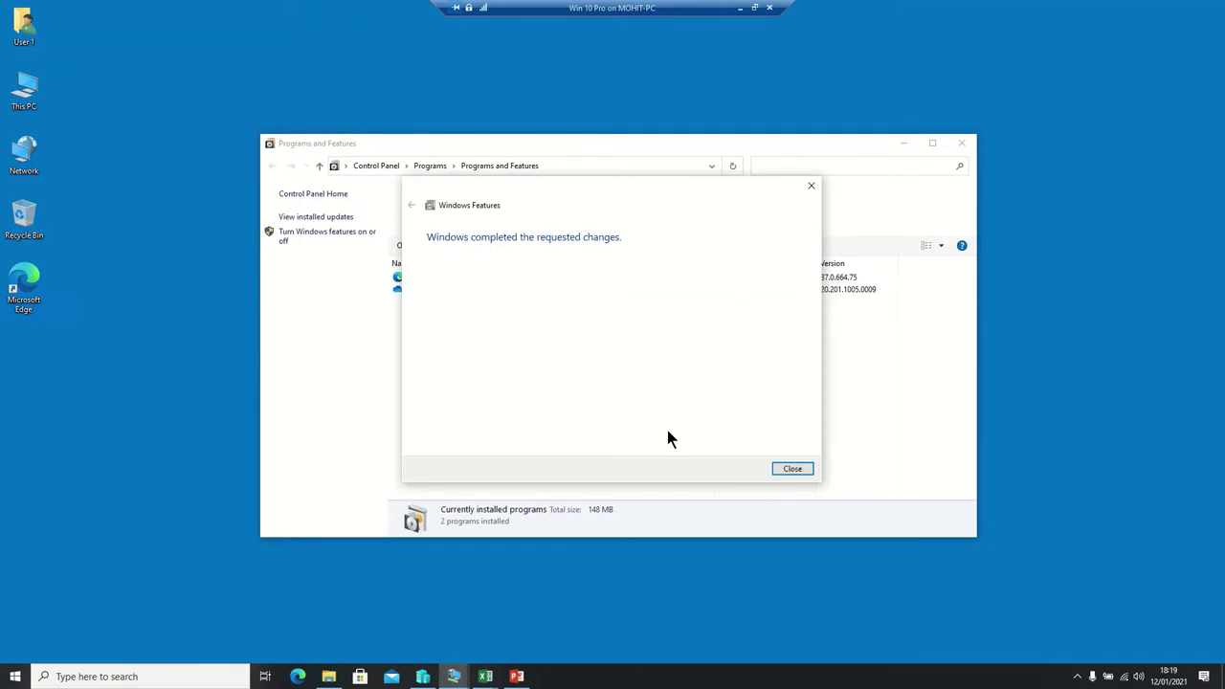
pyautogui.click(800, 471)
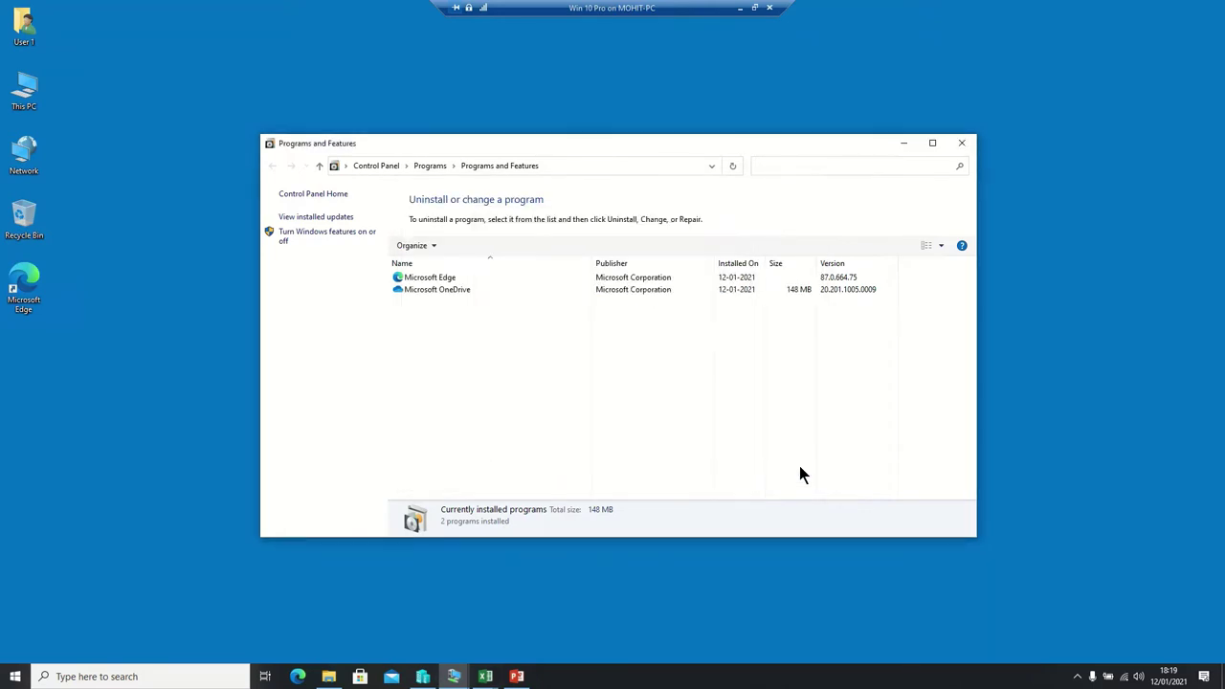
pyautogui.click(961, 142)
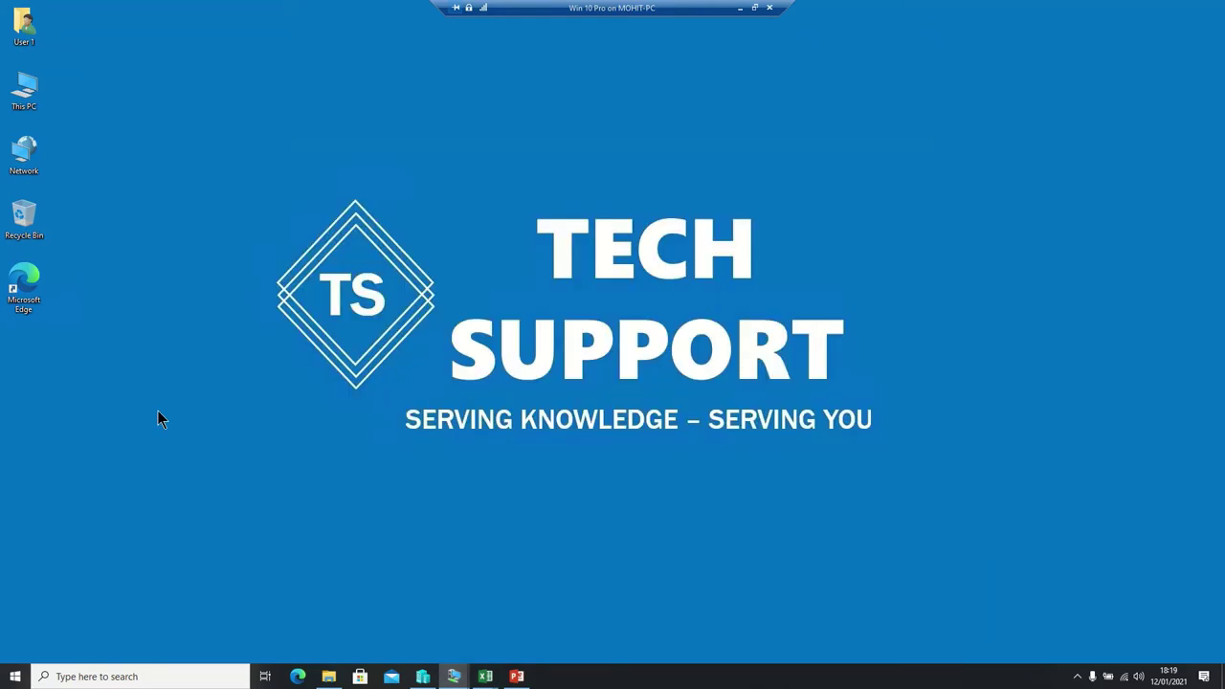
# Open Internet Information Services (IIS) Manager from the Windows Administrative Tools.
pyautogui.press('super')
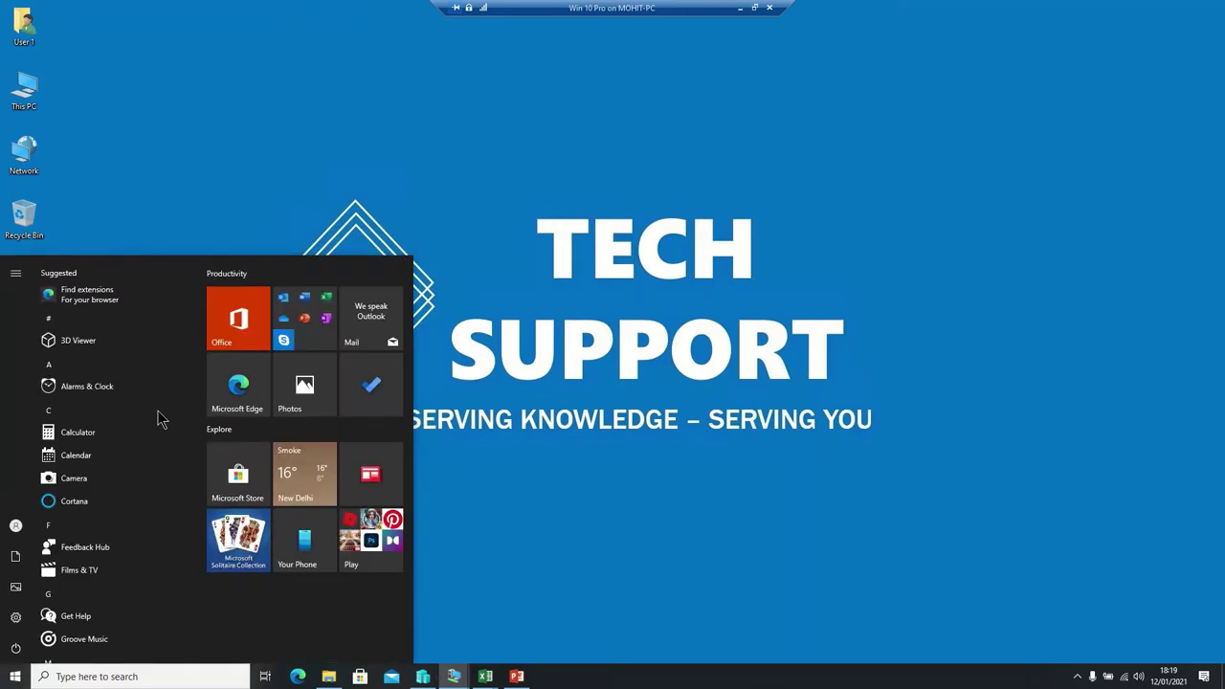
pyautogui.scroll(-1, 200, 356)
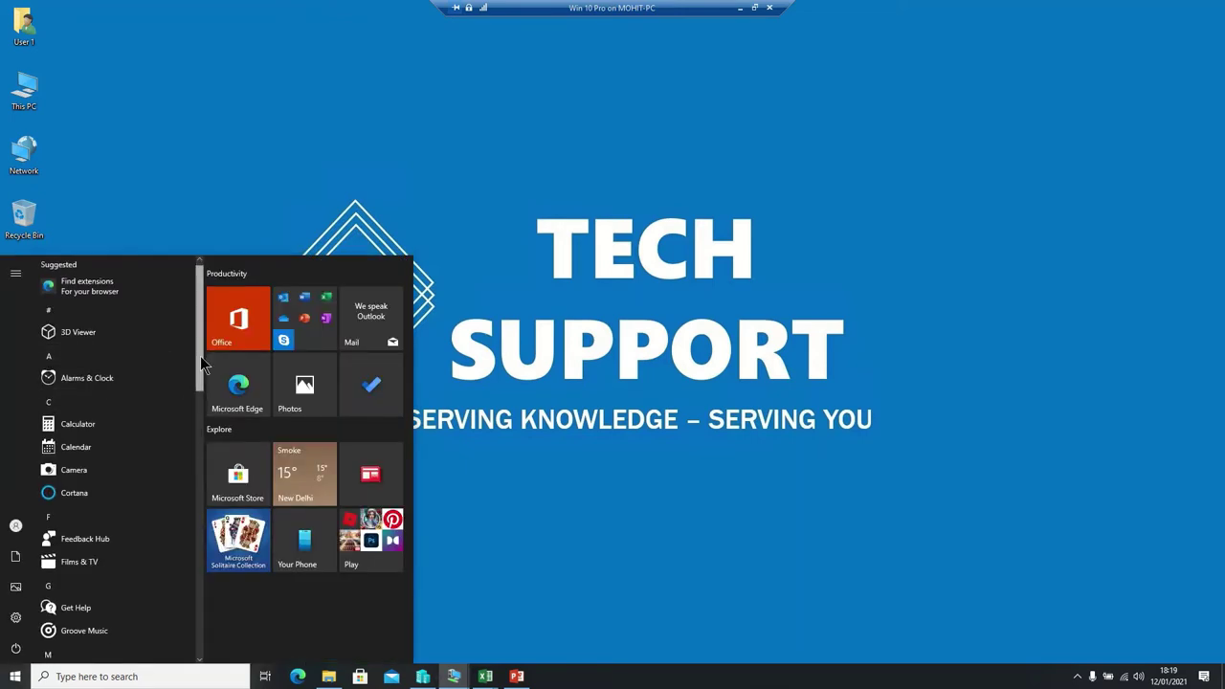
pyautogui.moveTo(200, 356); pyautogui.dragTo(203, 567)
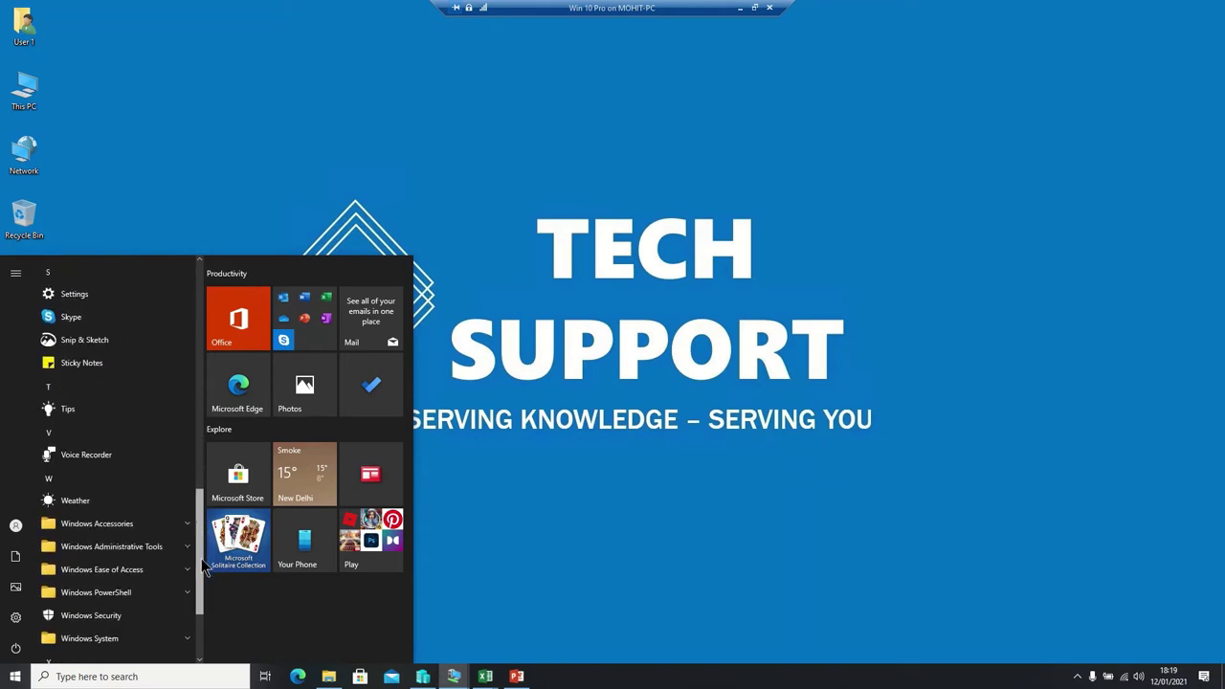
pyautogui.scroll(-1, 192, 545)
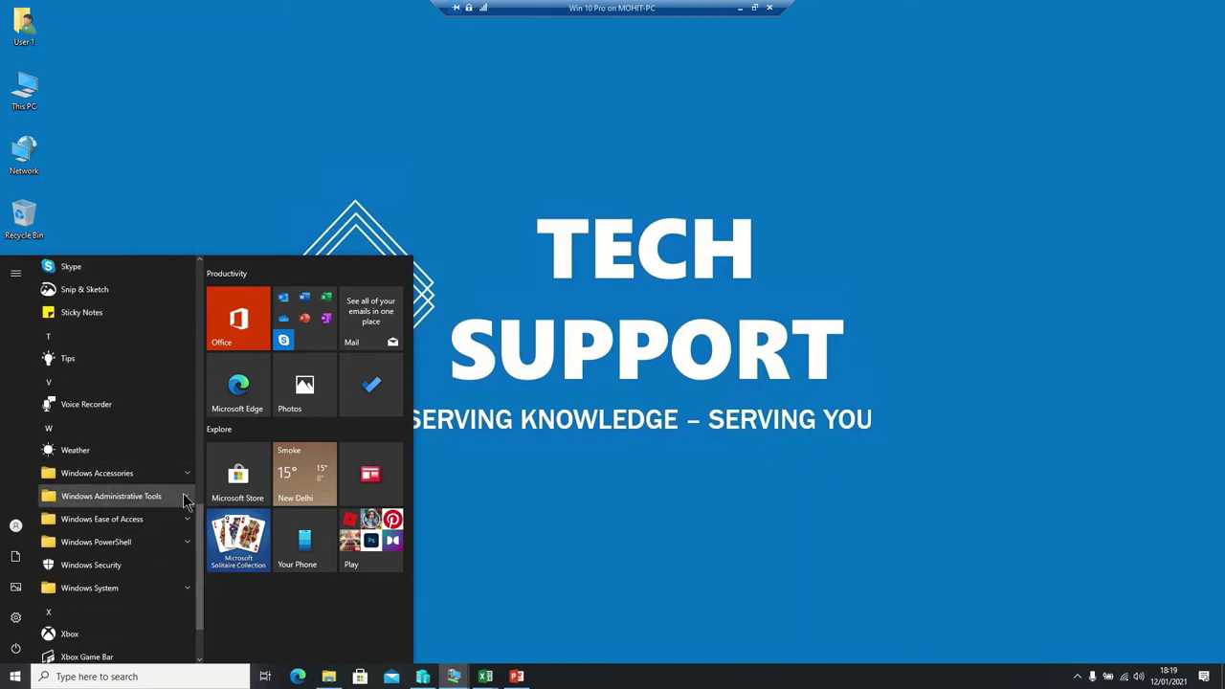
pyautogui.click(184, 497)
pyautogui.scroll(-2, 203, 532)
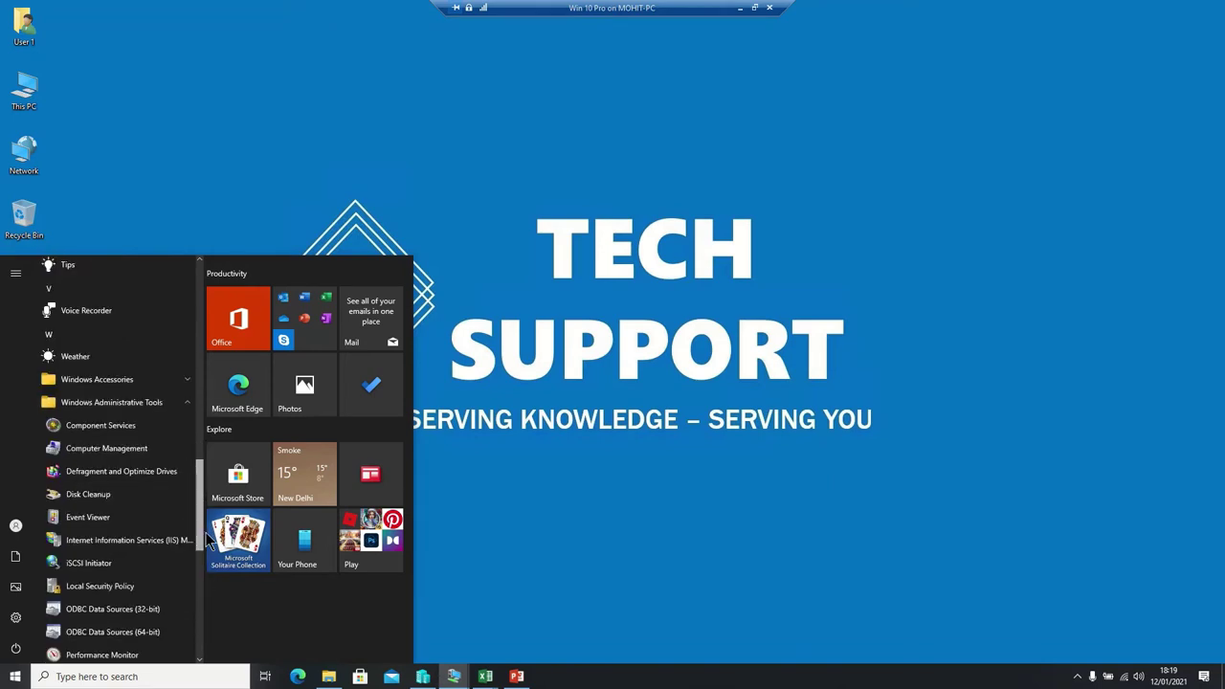
pyautogui.click(150, 541)
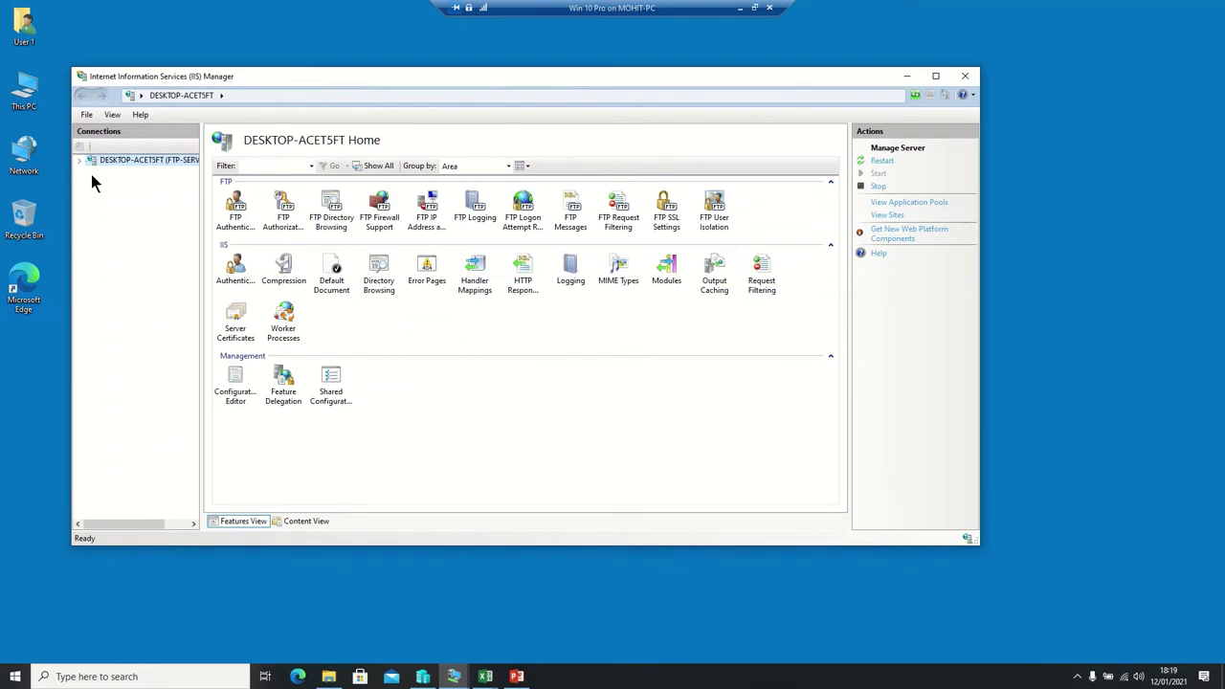
# Widen the connections tree, expand the server and its Sites node, and show the Default Web Site's features.
pyautogui.moveTo(201, 201); pyautogui.dragTo(276, 213)
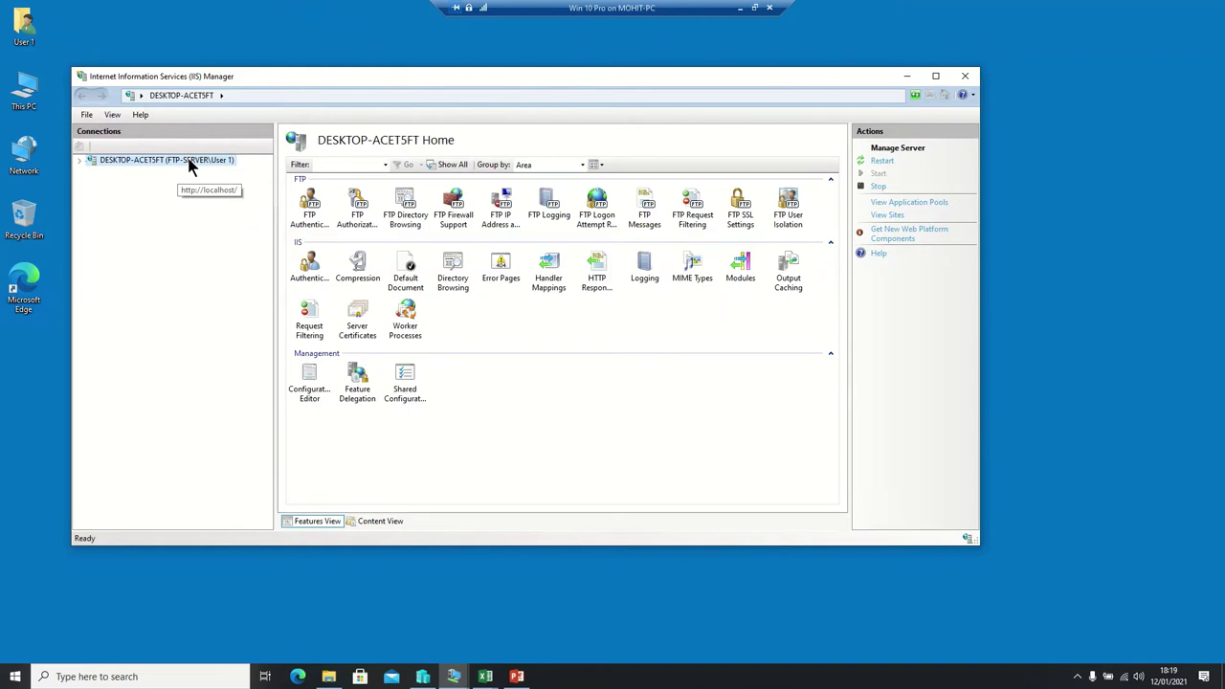
pyautogui.click(79, 162)
pyautogui.click(92, 182)
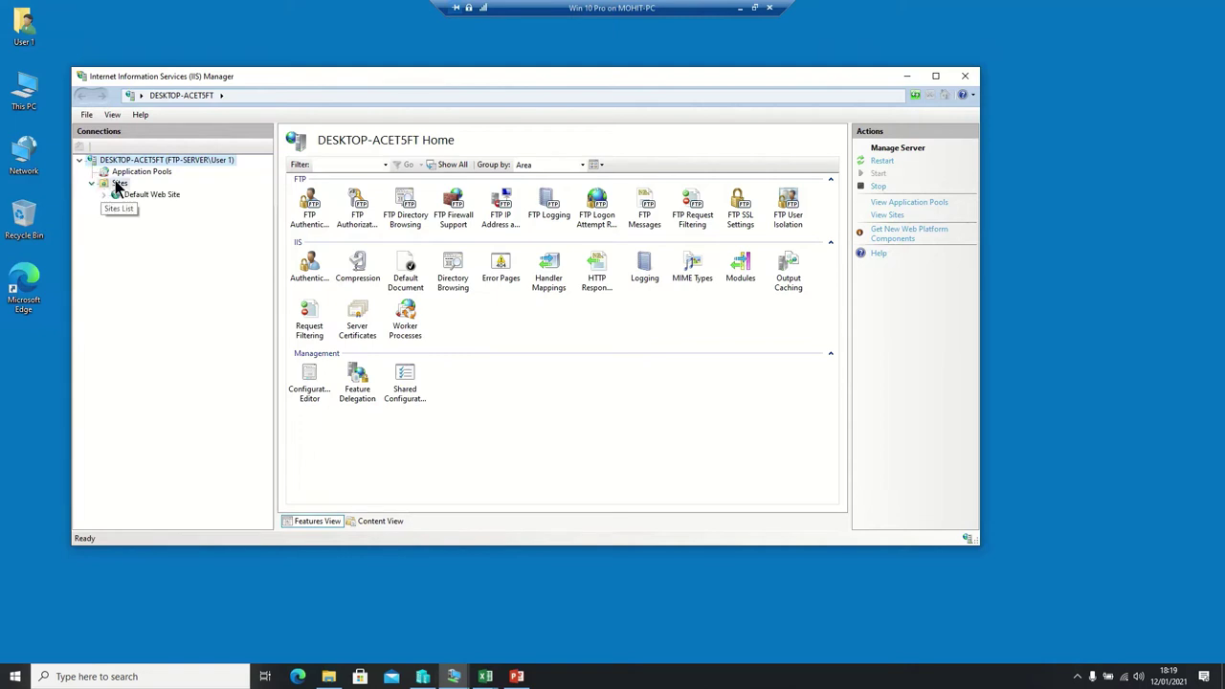
pyautogui.click(116, 185)
pyautogui.click(127, 196)
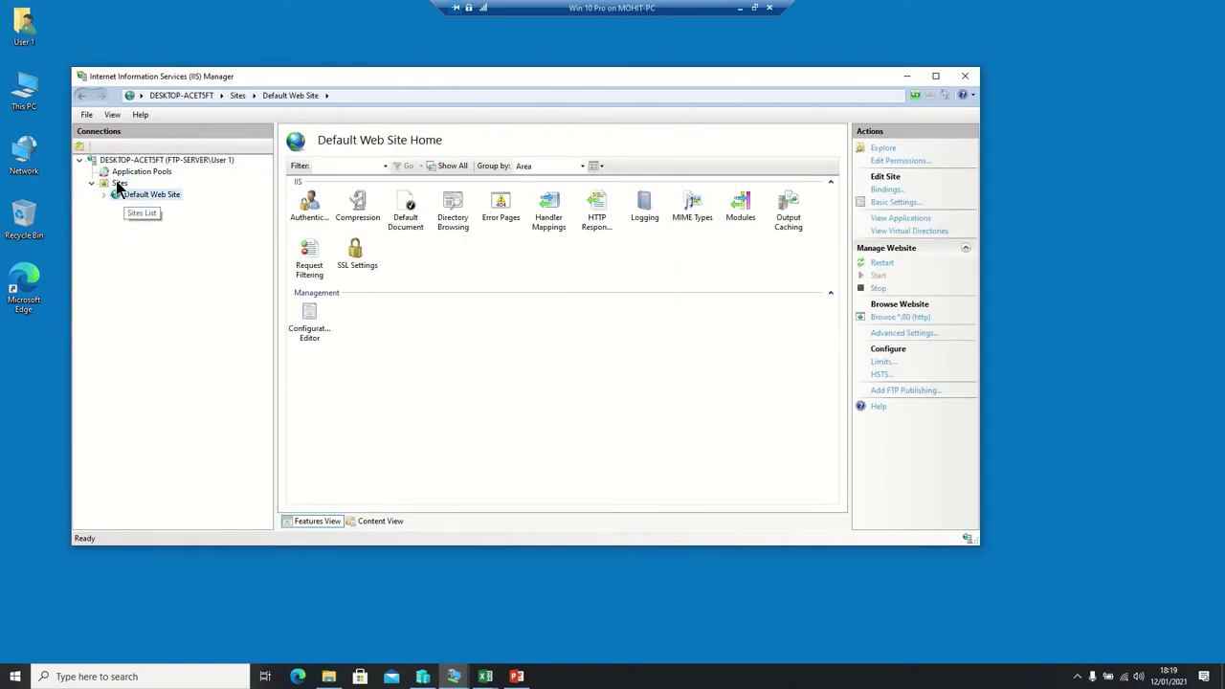
# Start adding an FTP site under Sites and name it TSE.
pyautogui.click(117, 185)
pyautogui.rightClick(118, 186)
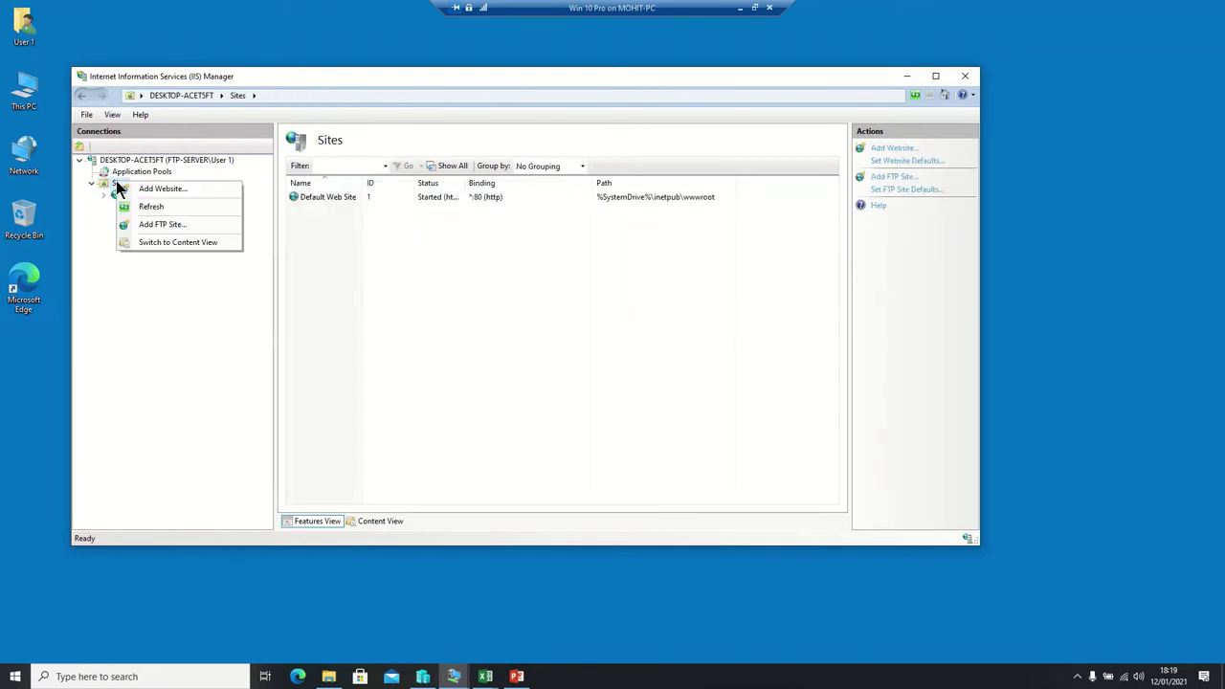
pyautogui.click(161, 226)
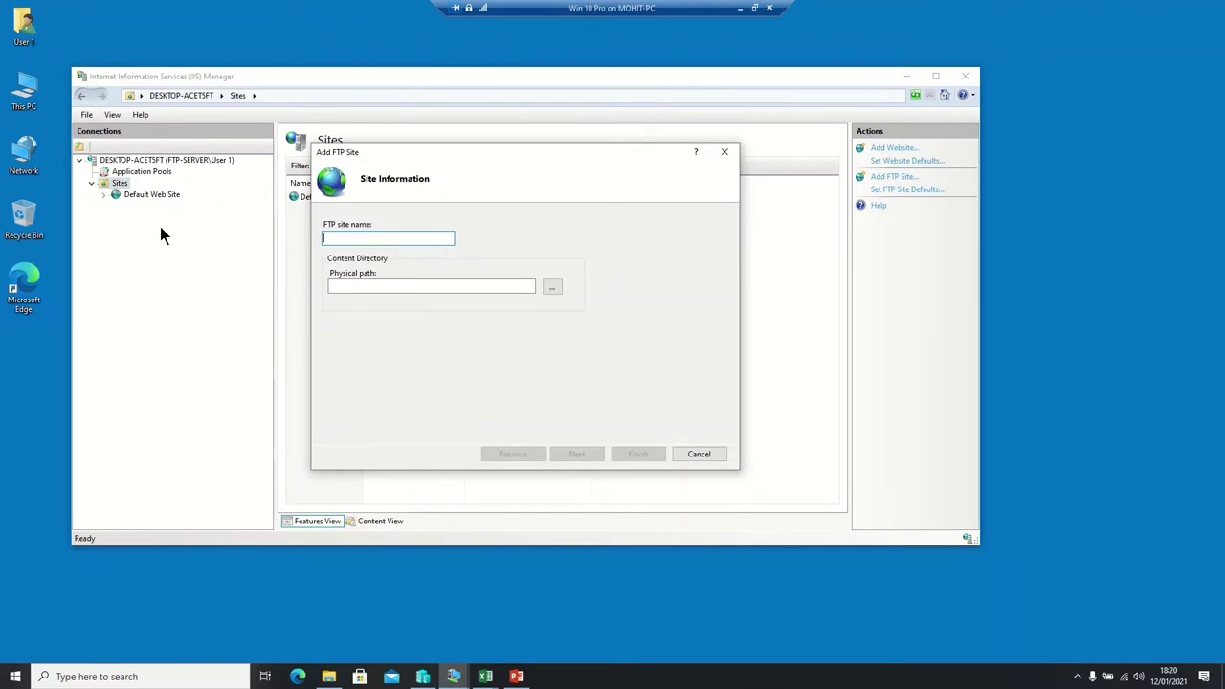
pyautogui.write('TSE')
# Create a new folder named FTP-SERVER on the desktop.
pyautogui.rightClick(20, 348)
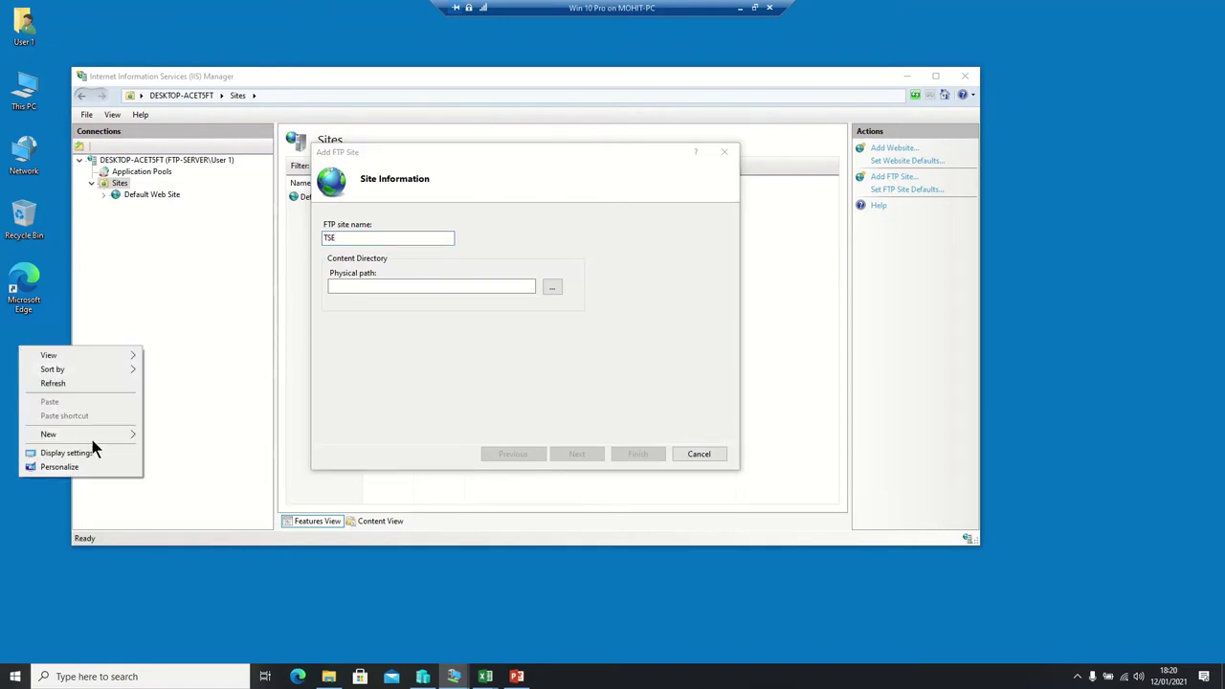
pyautogui.moveTo(95, 440)
pyautogui.click(169, 437)
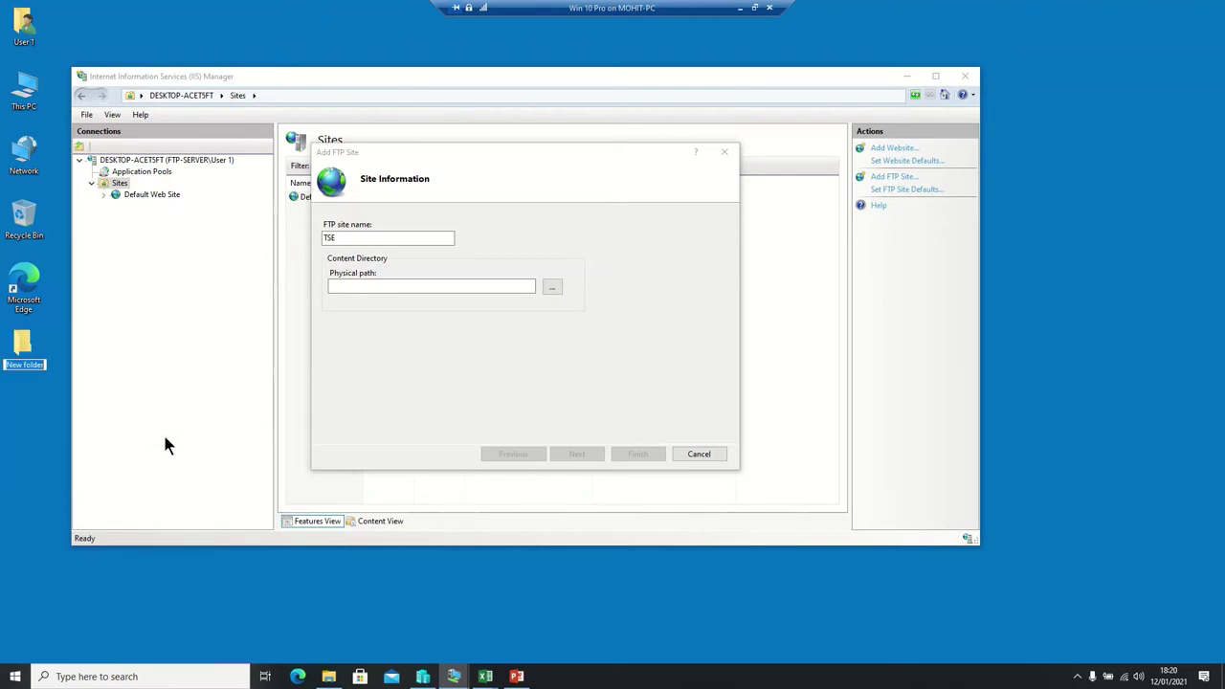
pyautogui.write('DRT')
pyautogui.press('BackSpace')
pyautogui.press('BackSpace')
pyautogui.press('BackSpace')
pyautogui.write('FTP')
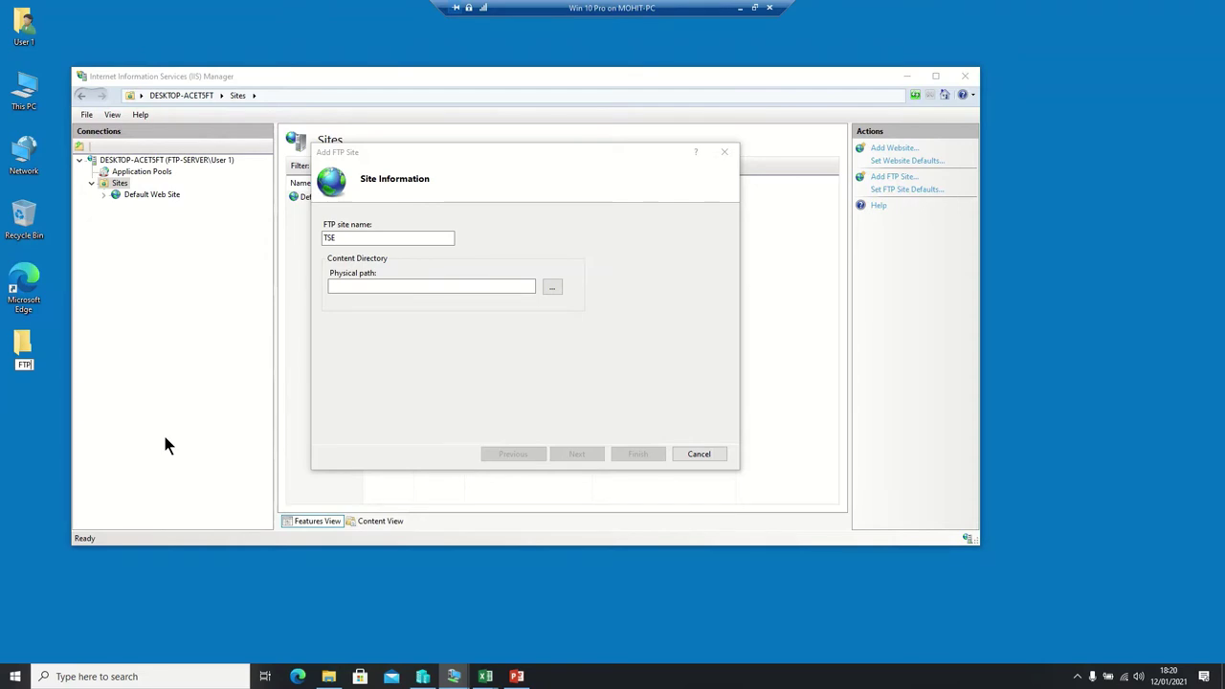
pyautogui.write(' S')
pyautogui.press('BackSpace')
pyautogui.press('BackSpace')
pyautogui.write('-SERVER')
pyautogui.press('Return')
# Set the FTP site's physical path to the FTP-SERVER folder on the desktop.
pyautogui.click(552, 289)
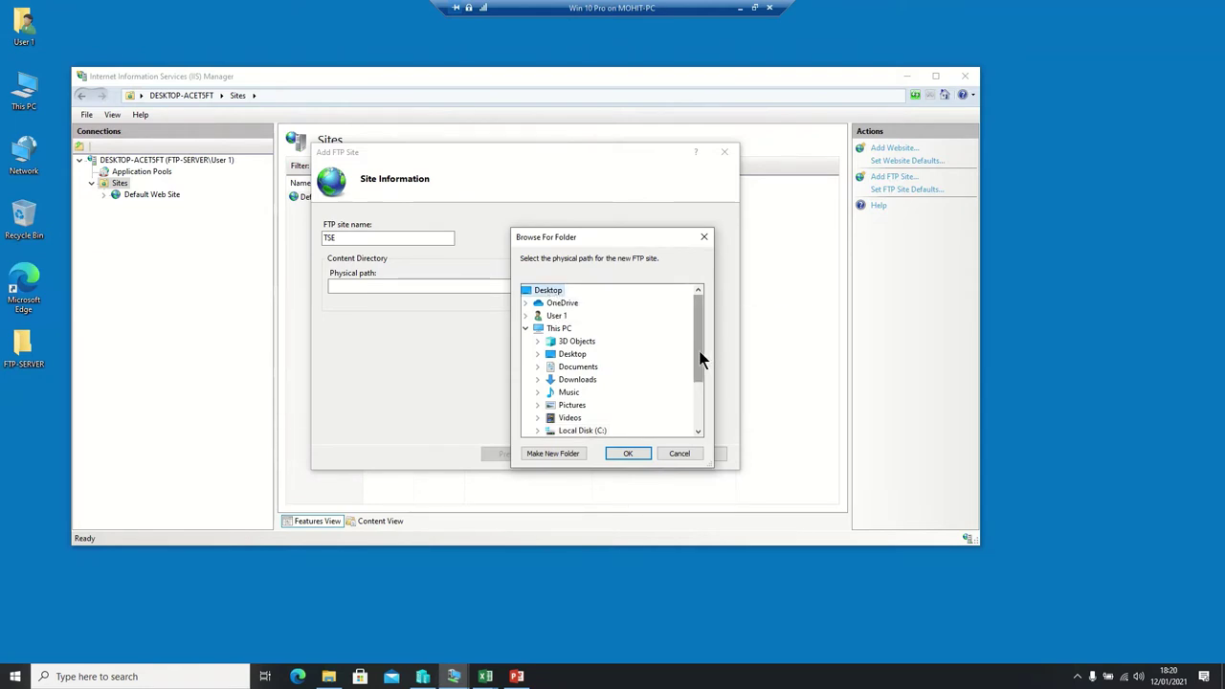
pyautogui.moveTo(698, 356); pyautogui.dragTo(697, 409)
pyautogui.click(574, 431)
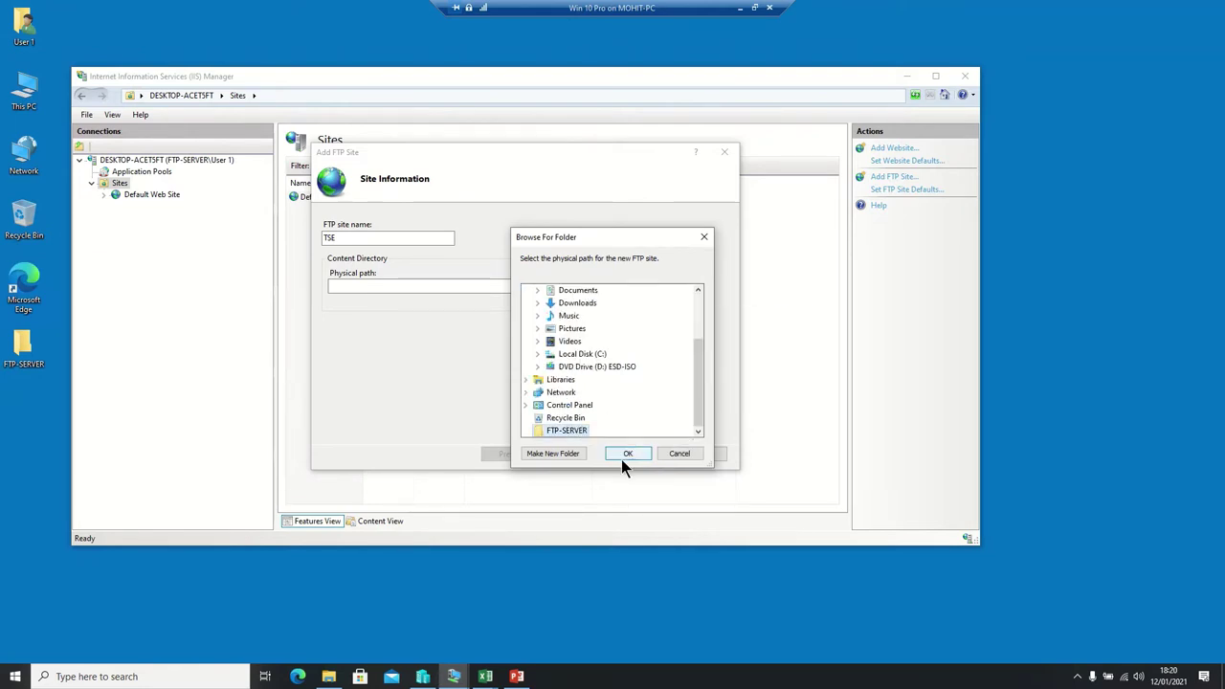
pyautogui.click(620, 455)
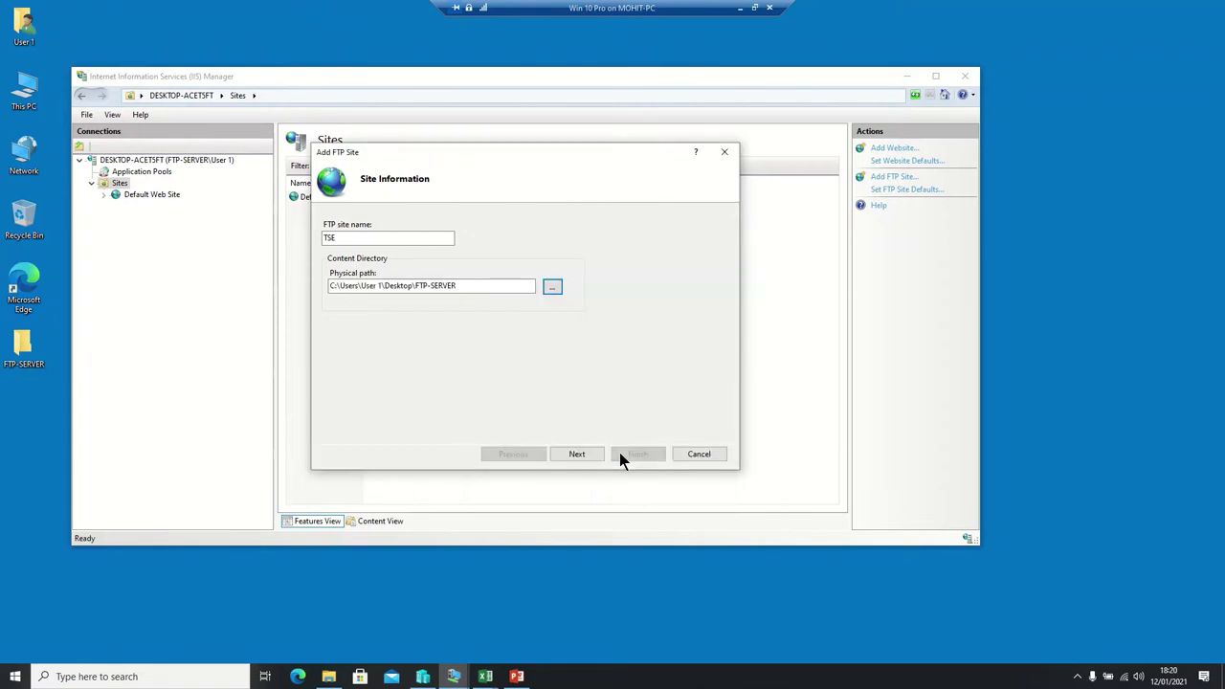
# Proceed to the binding and SSL settings and bind the FTP site to IP address 172.21.85.205.
pyautogui.click(577, 456)
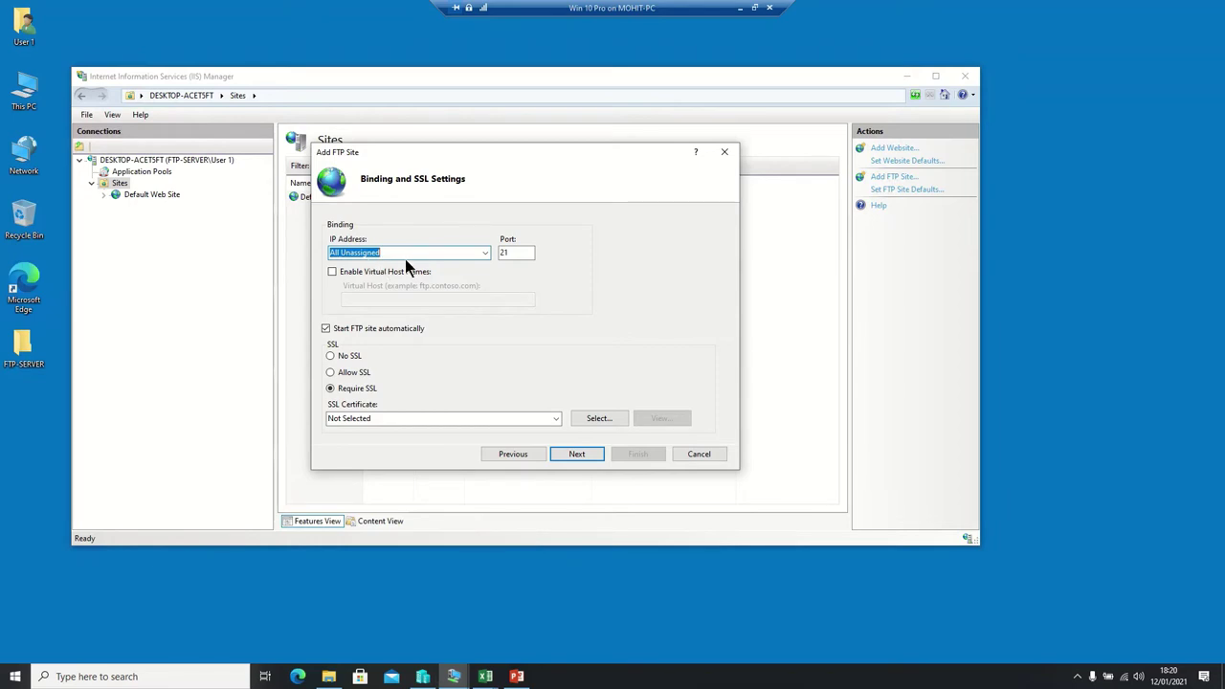
pyautogui.click(486, 251)
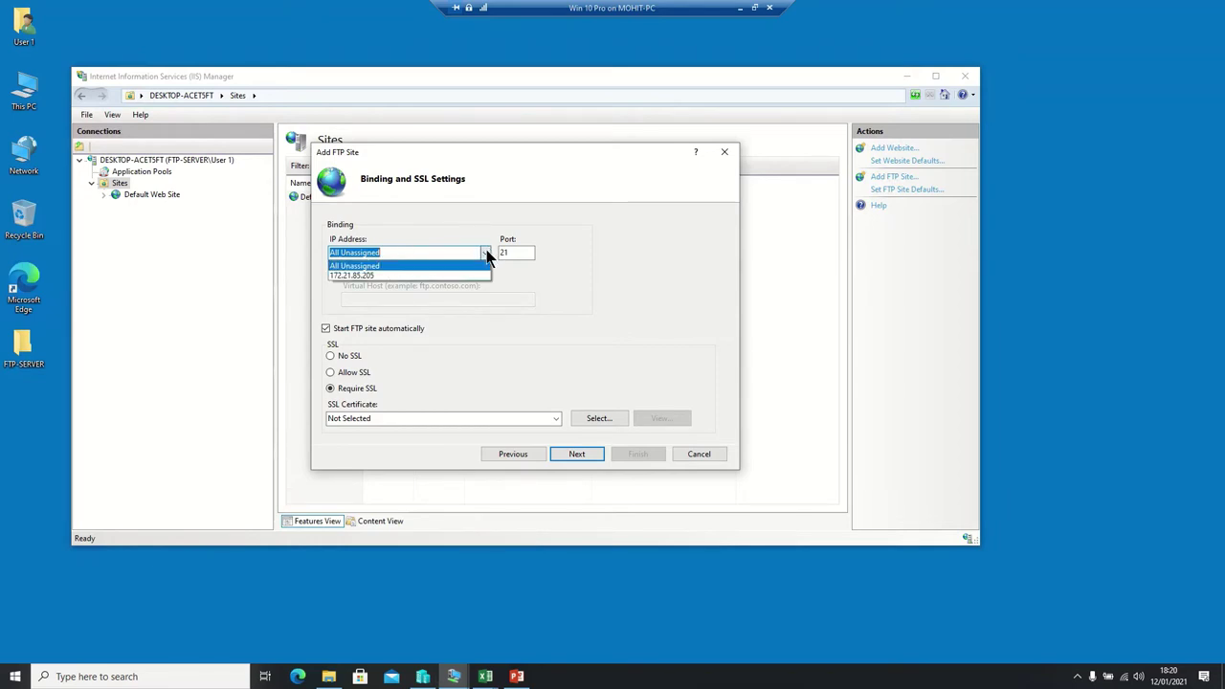
pyautogui.click(433, 275)
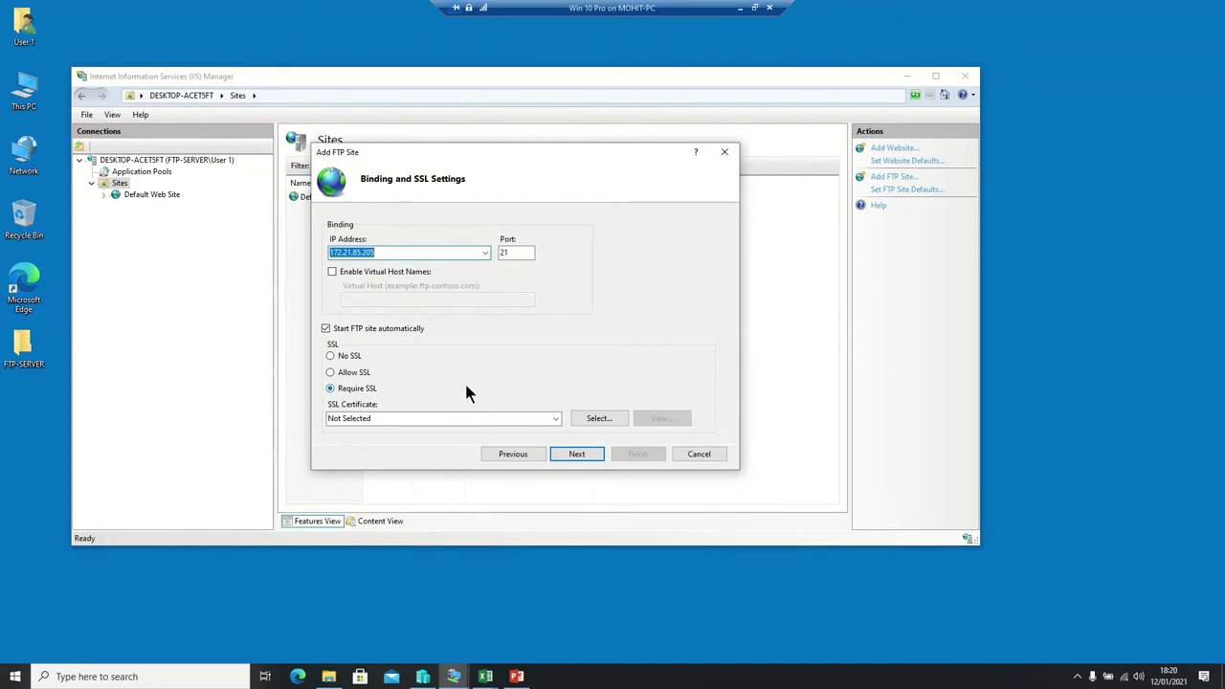
# Run ipconfig in Command Prompt to check the machine's IPv4 address against the site binding, and minimize the console.
pyautogui.press('super+r')
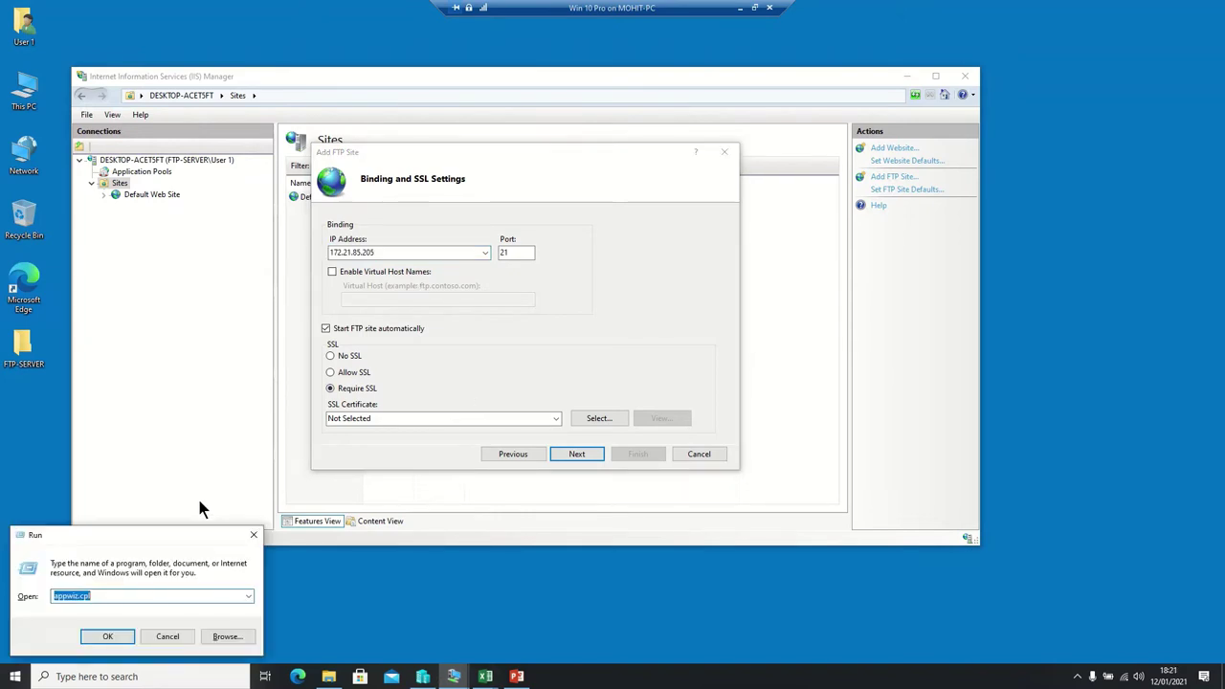
pyautogui.write('cmd')
pyautogui.press('Return')
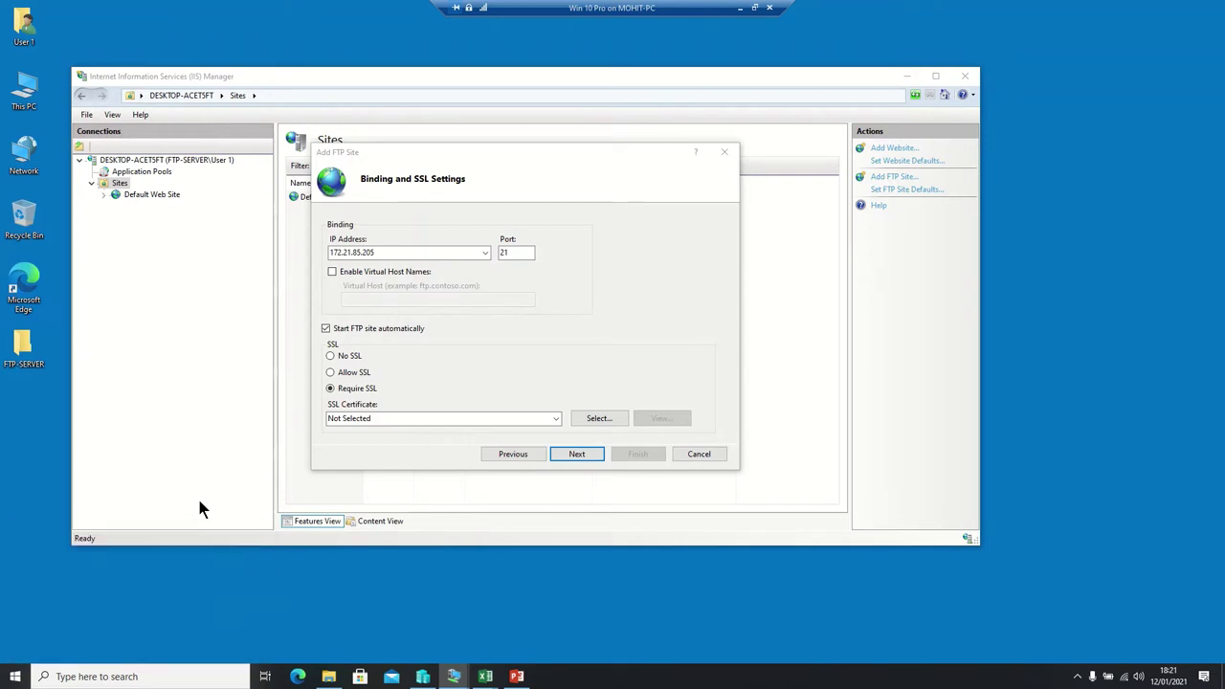
pyautogui.write('ipc')
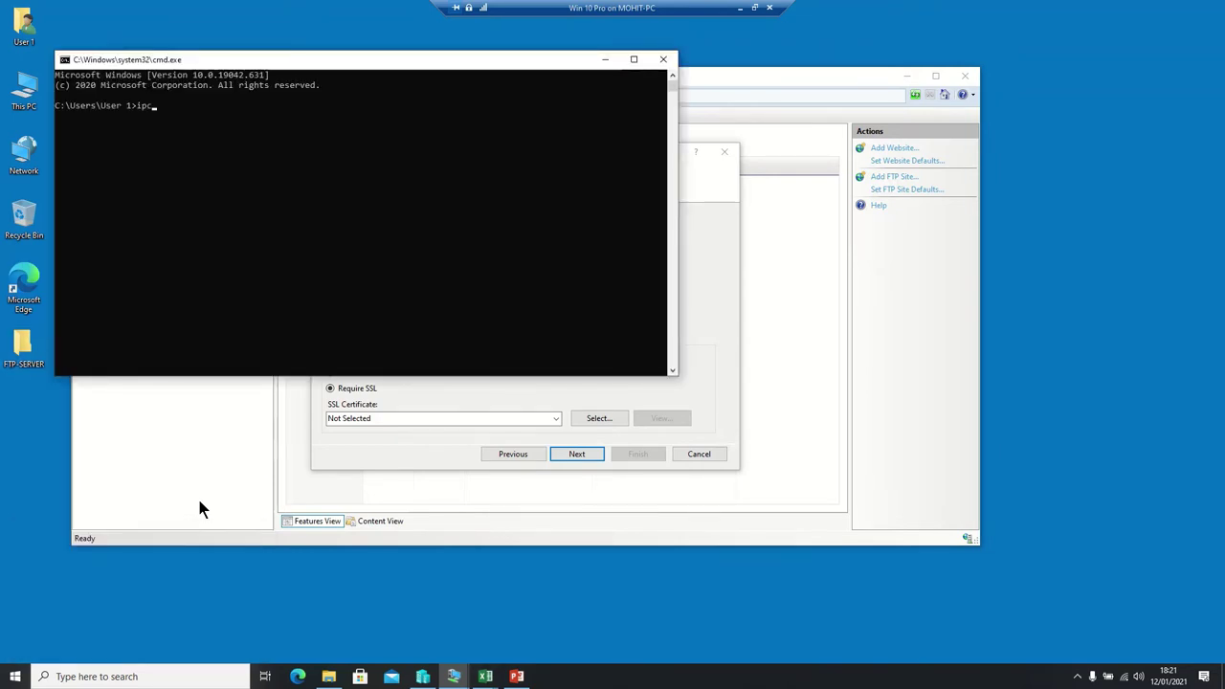
pyautogui.write('onfig')
pyautogui.press('Return')
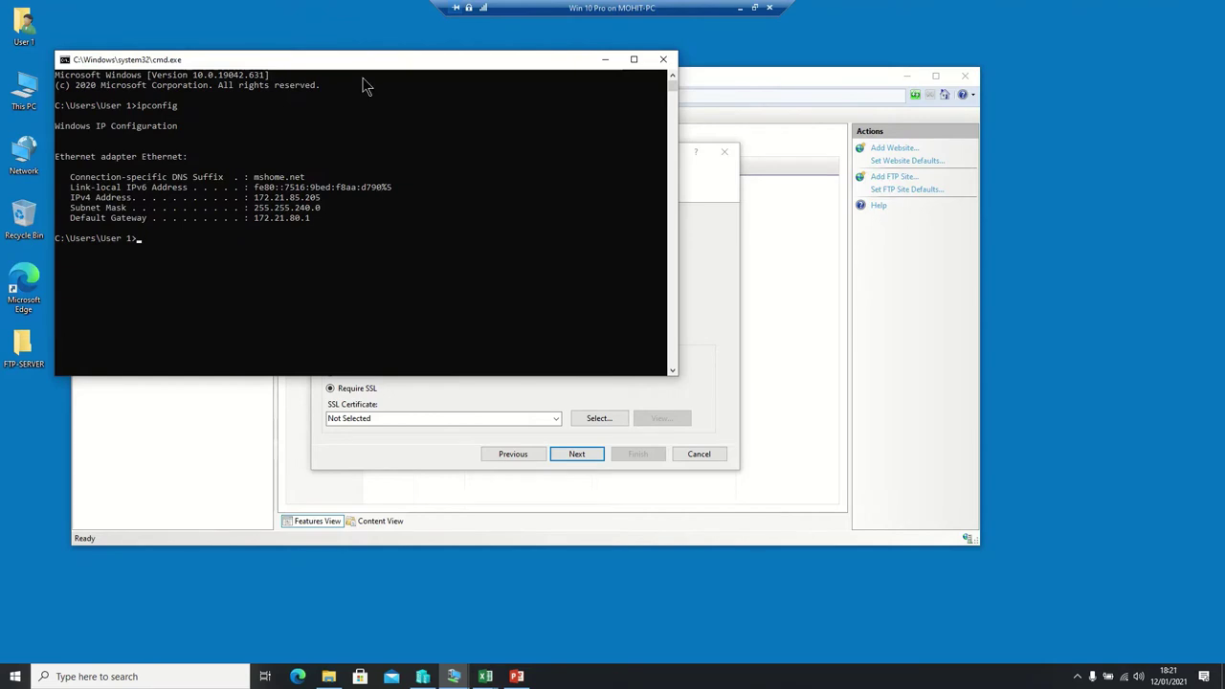
pyautogui.moveTo(369, 66); pyautogui.dragTo(929, 224)
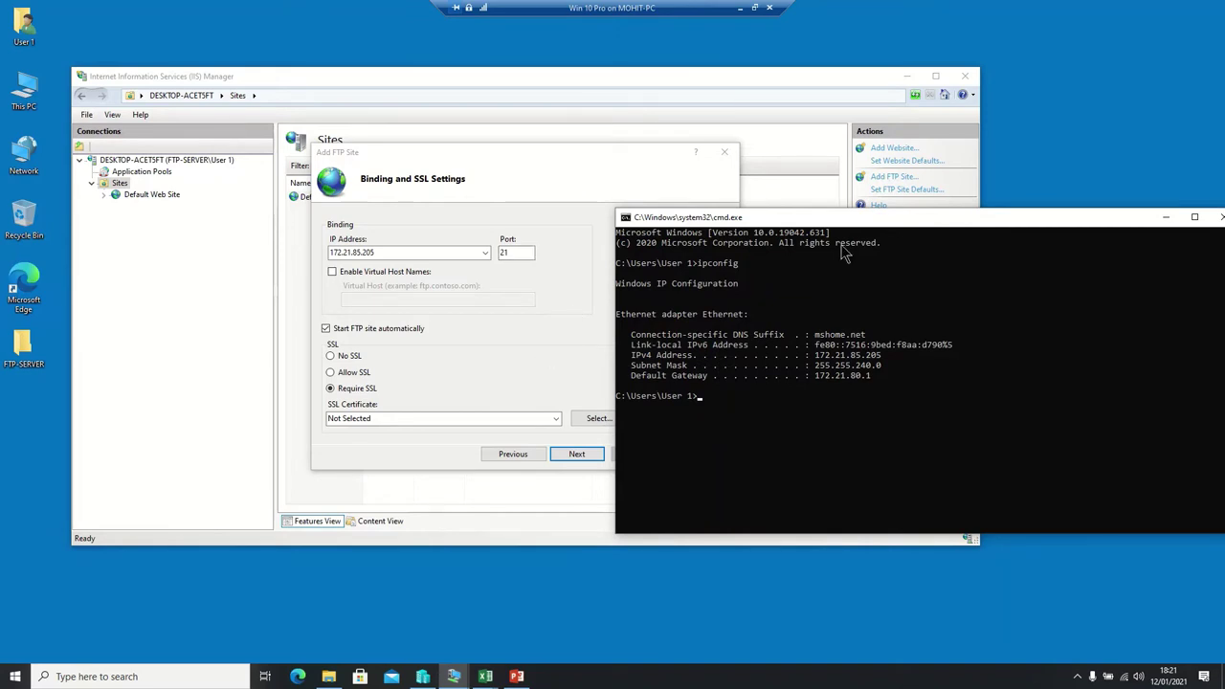
pyautogui.moveTo(956, 222); pyautogui.dragTo(354, 217)
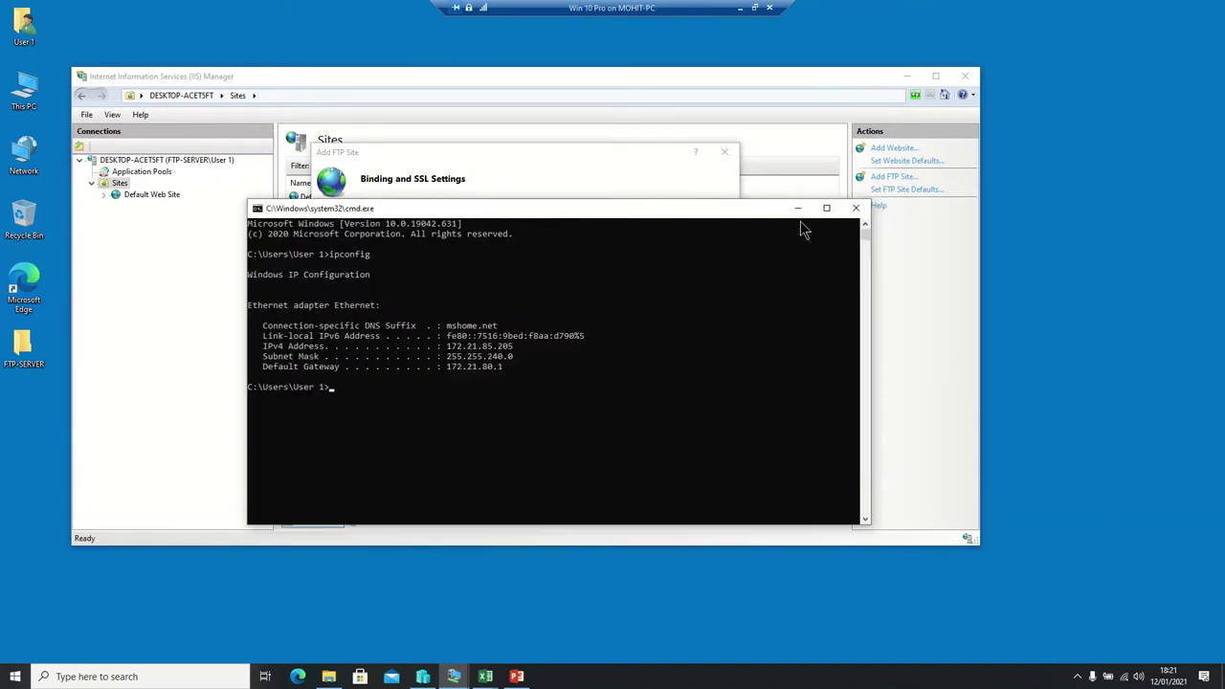
pyautogui.click(796, 206)
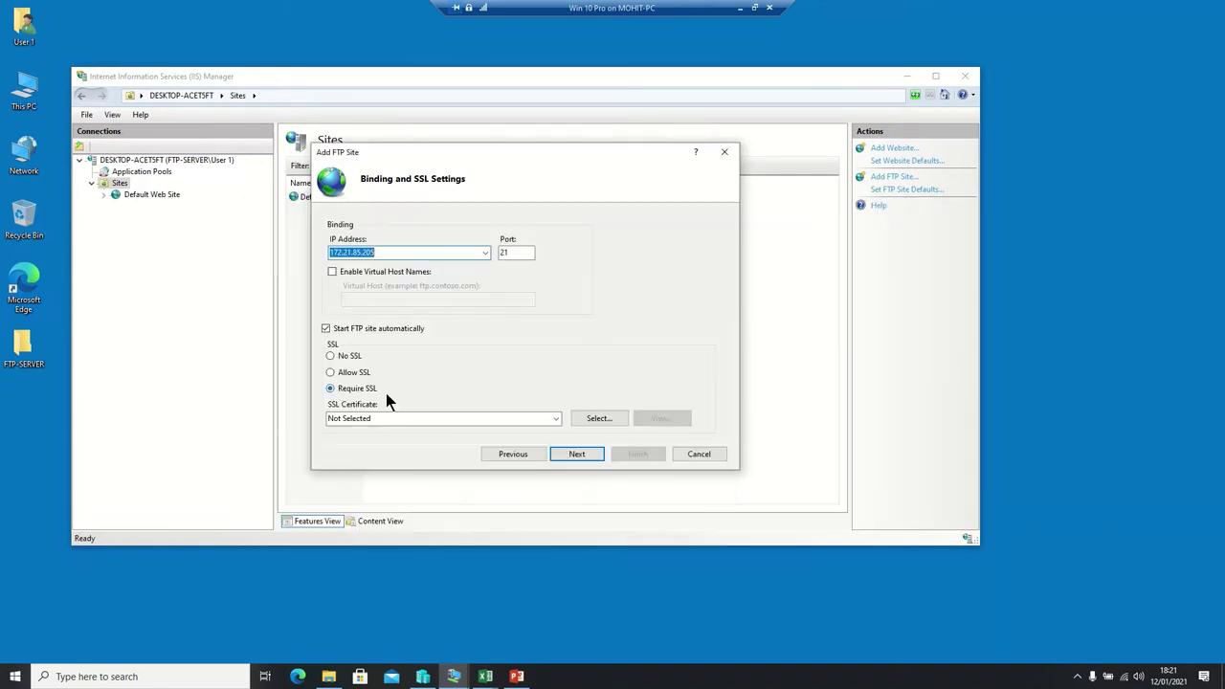
# Set the FTP site to No SSL and continue to the authentication and authorization settings.
pyautogui.click(347, 358)
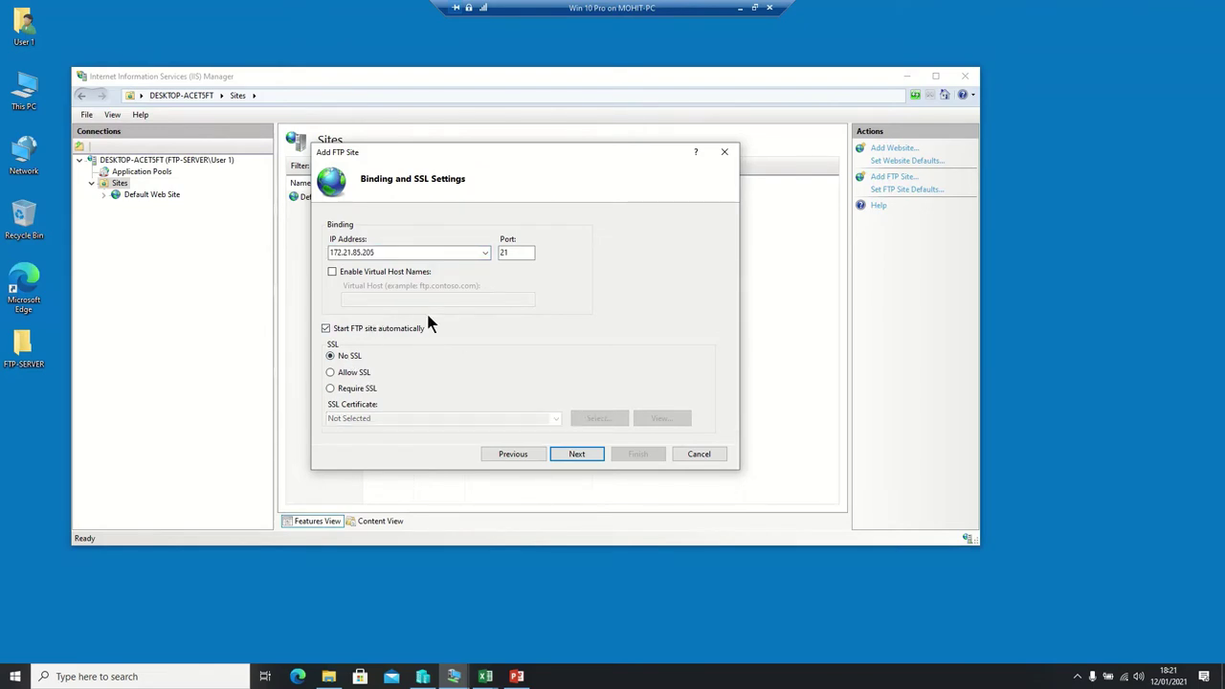
pyautogui.click(578, 453)
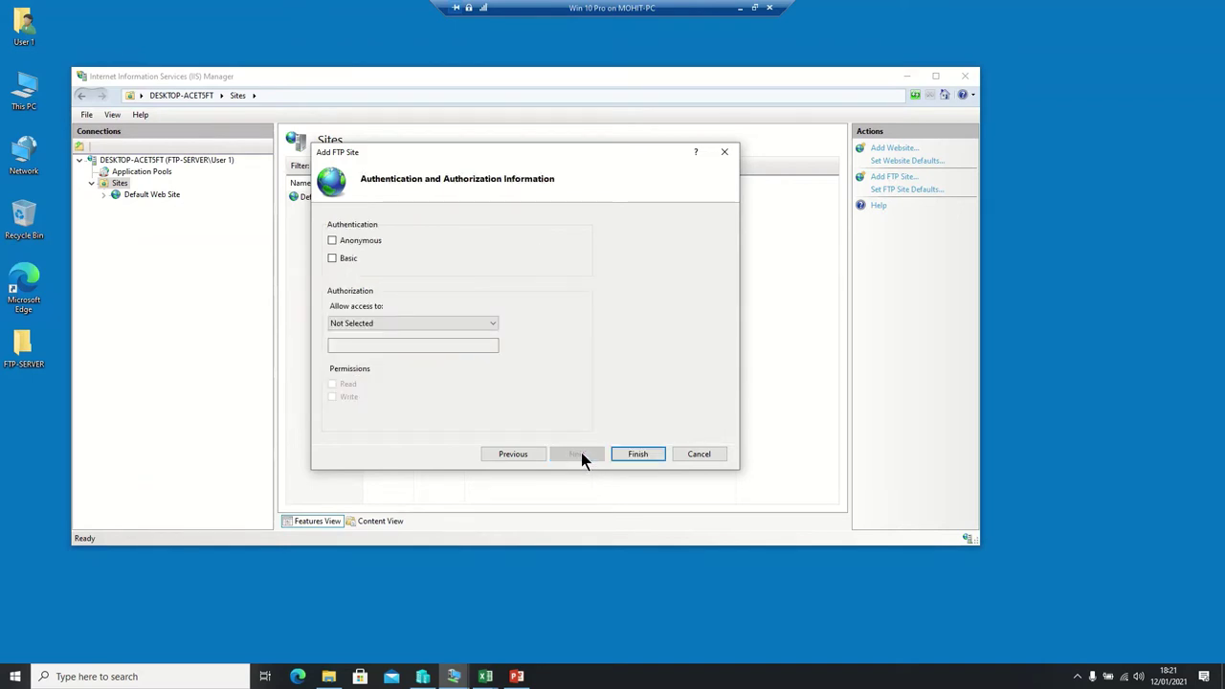
# Enable Basic authentication for the FTP site and allow access to All users.
pyautogui.click(346, 265)
pyautogui.click(375, 322)
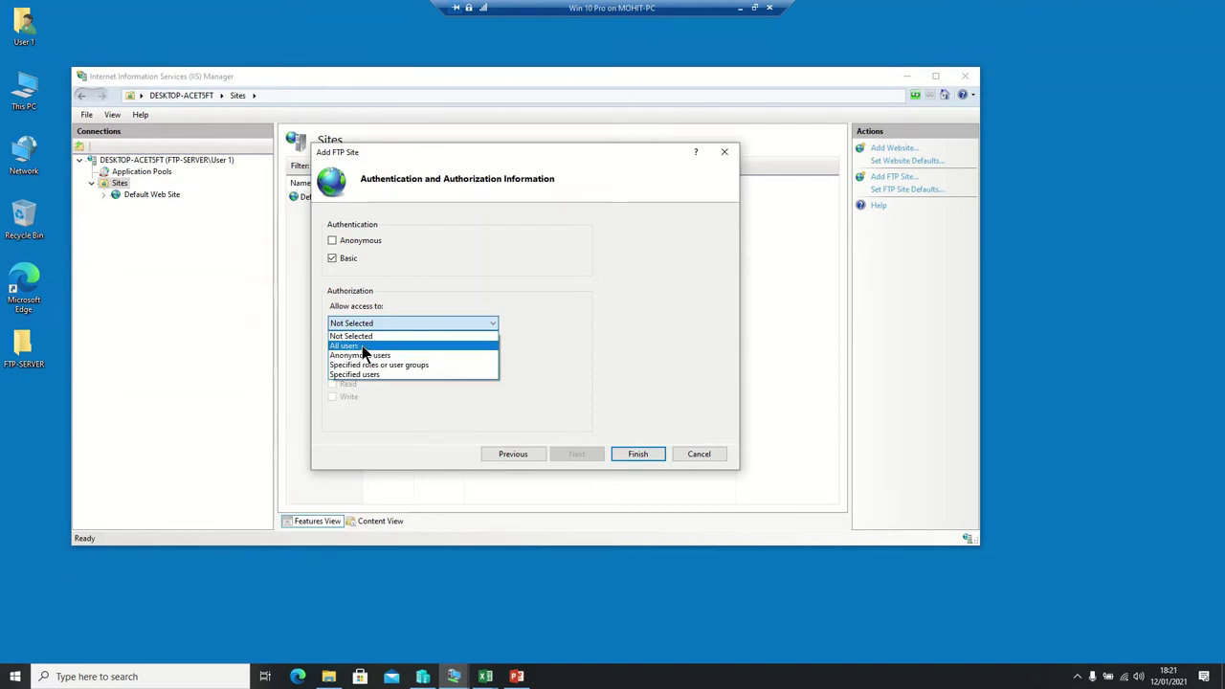
pyautogui.click(361, 346)
pyautogui.click(371, 324)
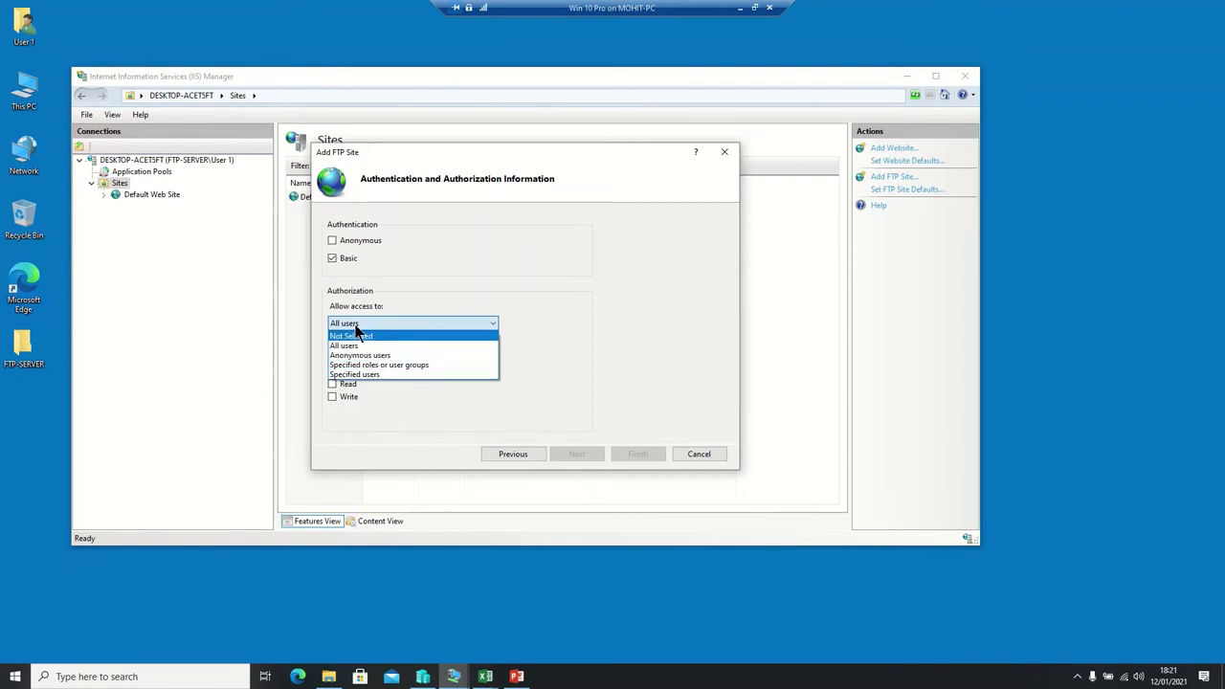
pyautogui.click(355, 325)
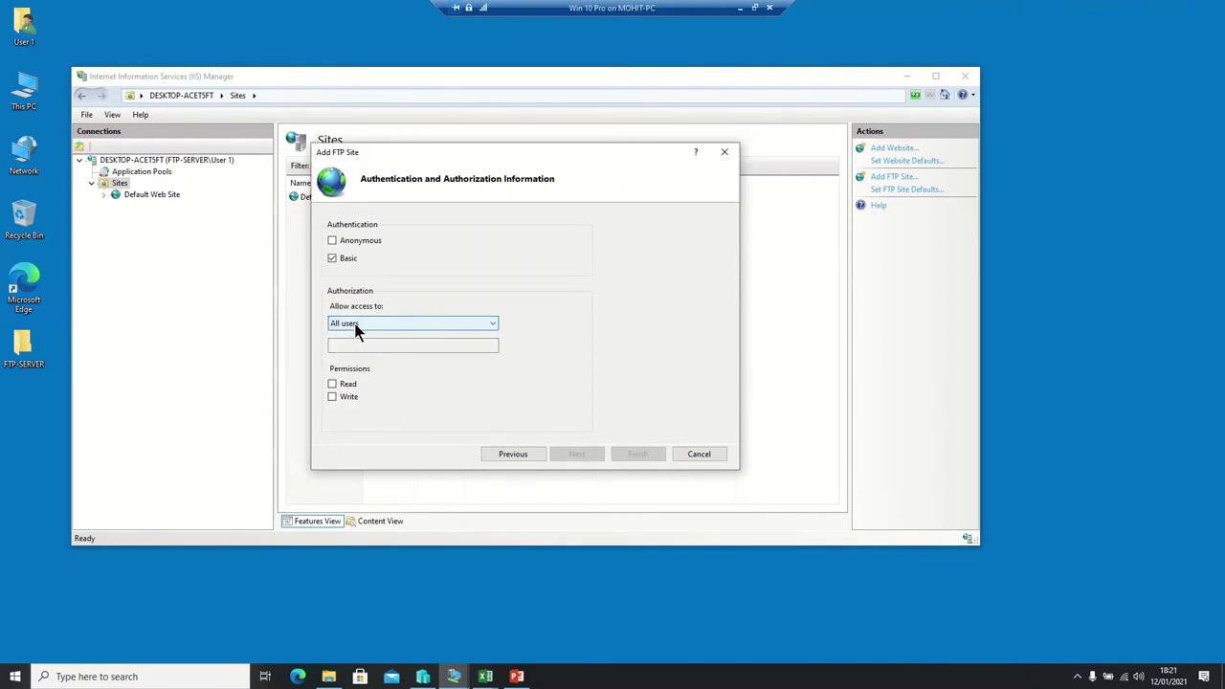
# Open Computer Management for this PC and display the Users list under Local Users and Groups.
pyautogui.rightClick(26, 92)
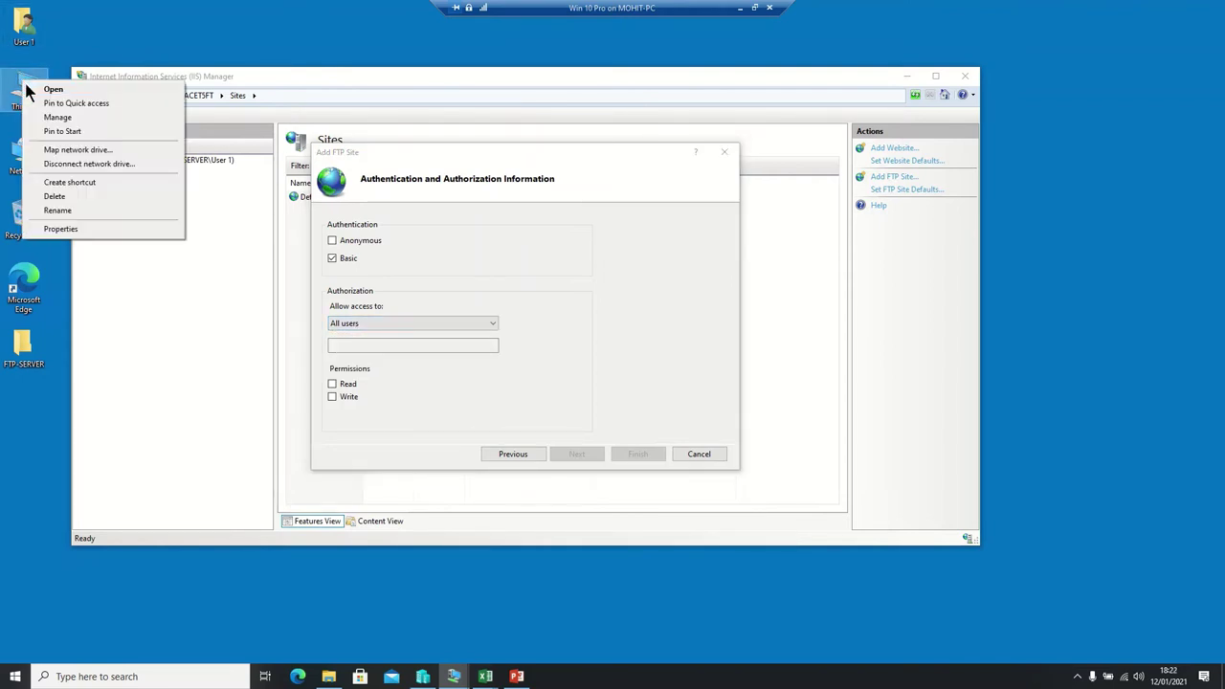
pyautogui.click(63, 118)
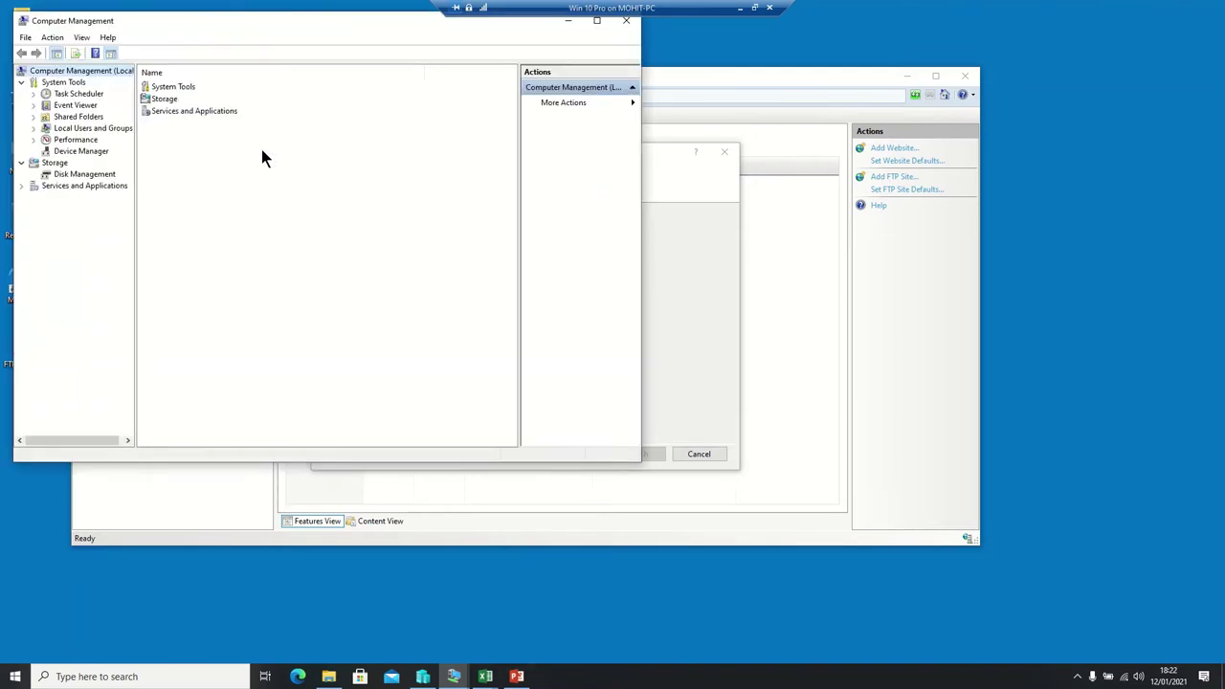
pyautogui.moveTo(441, 62); pyautogui.dragTo(809, 119)
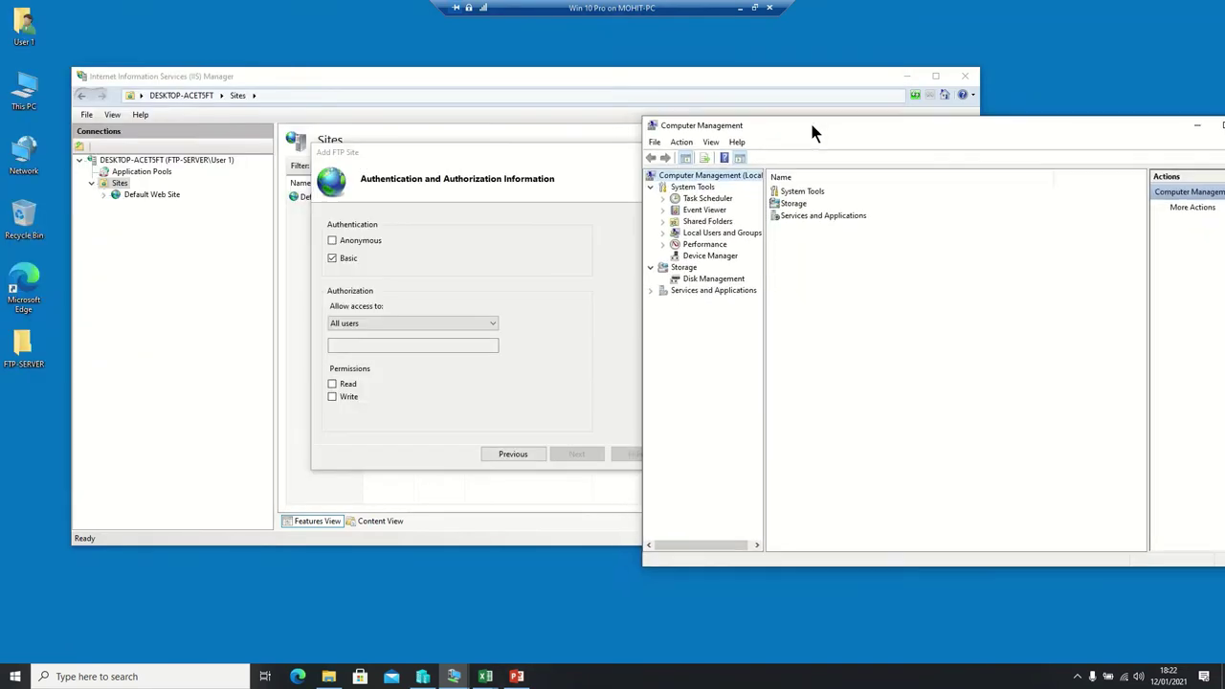
pyautogui.click(720, 234)
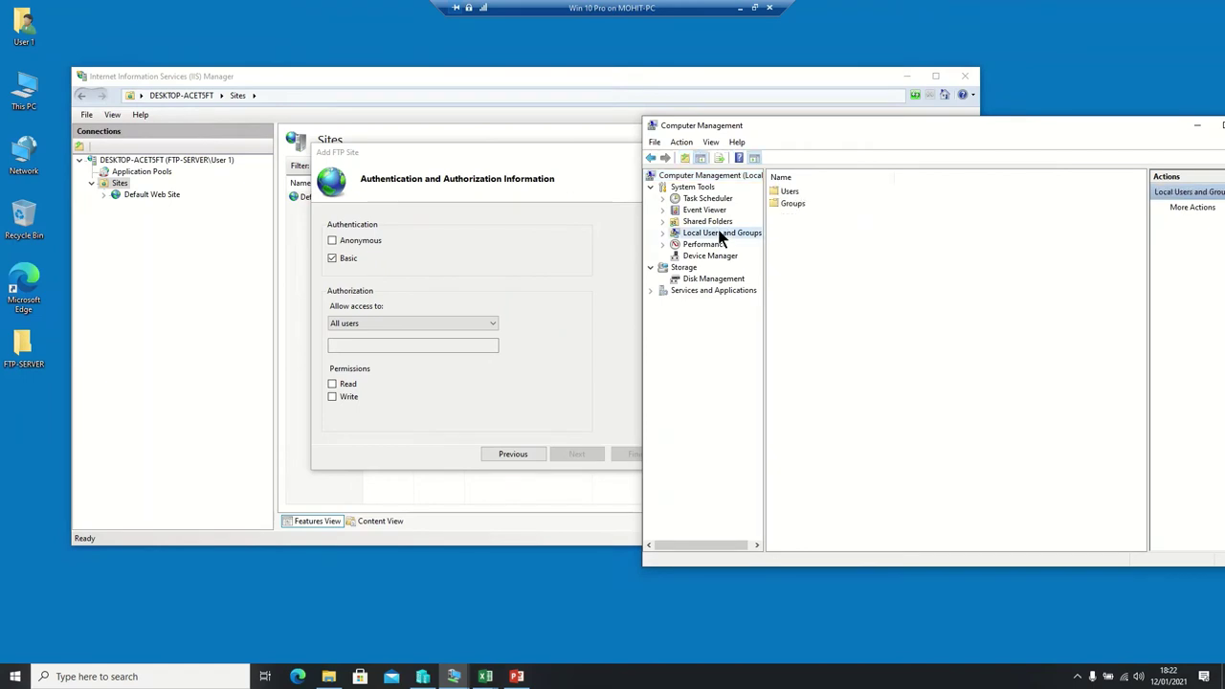
pyautogui.doubleClick(785, 192)
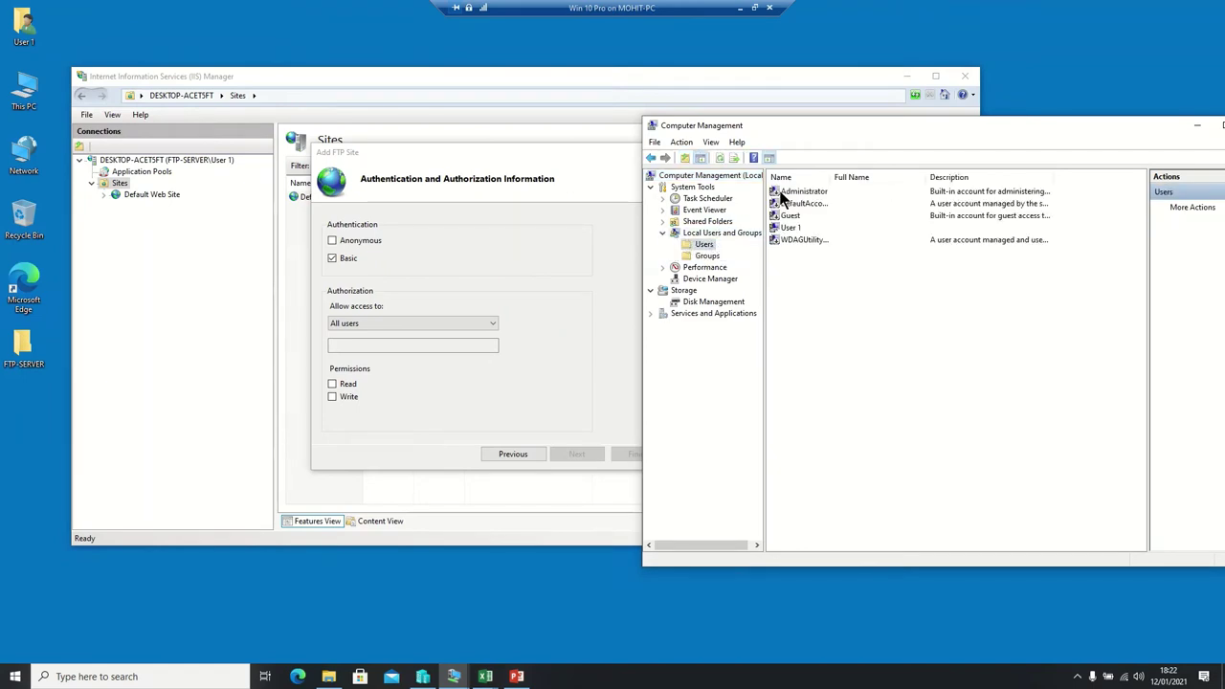
# Start a new local user named ftpuser, turning off the forced password change at next logon and enabling Password never expires.
pyautogui.rightClick(703, 241)
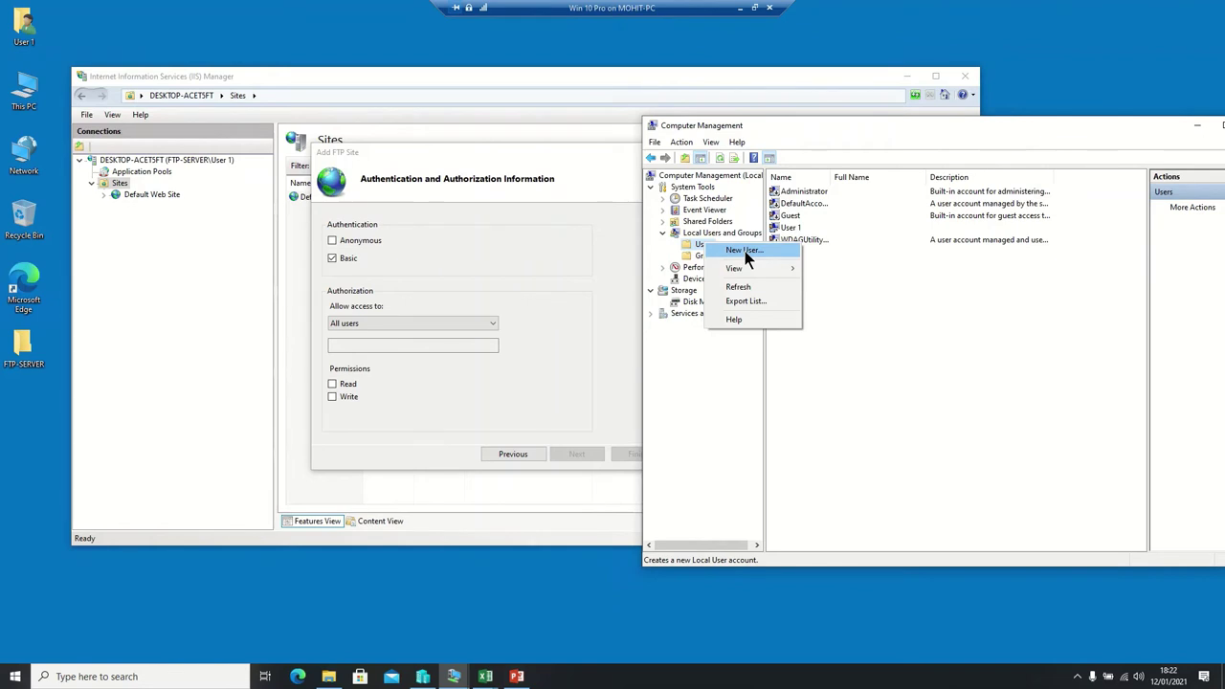
pyautogui.click(744, 250)
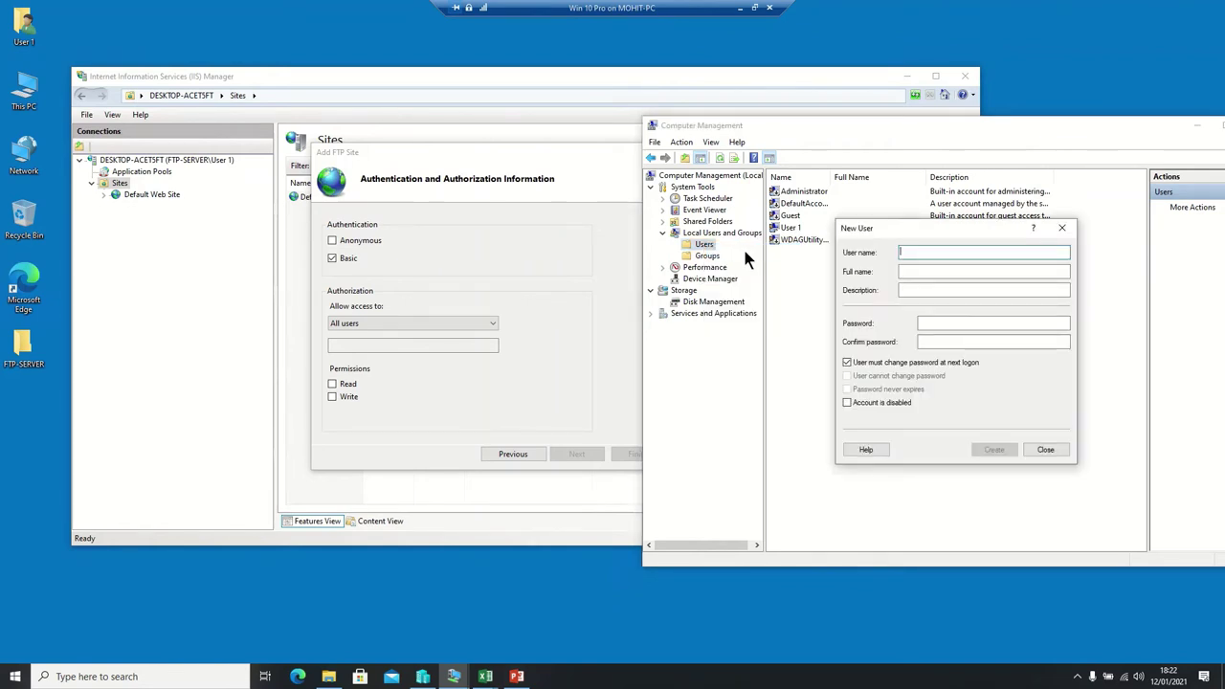
pyautogui.write('ftpuser')
pyautogui.click(847, 362)
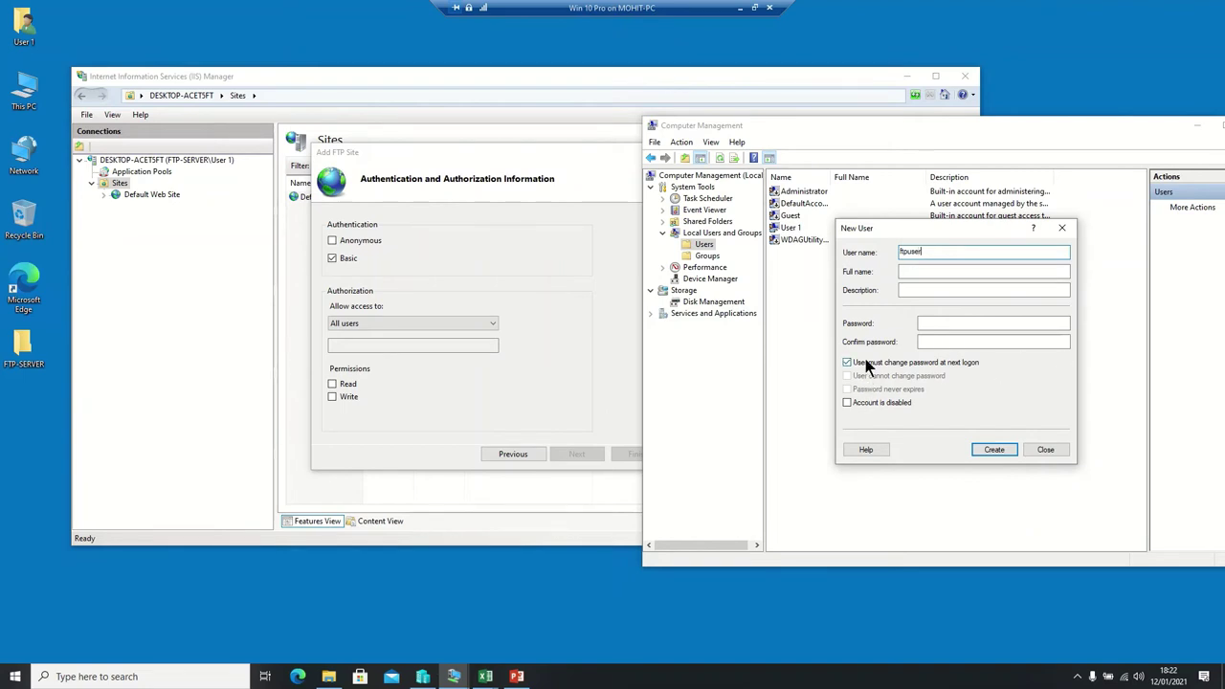
pyautogui.click(861, 389)
# Enter and confirm the account password for the new user, create the account and close the New User dialog.
pyautogui.click(946, 322)
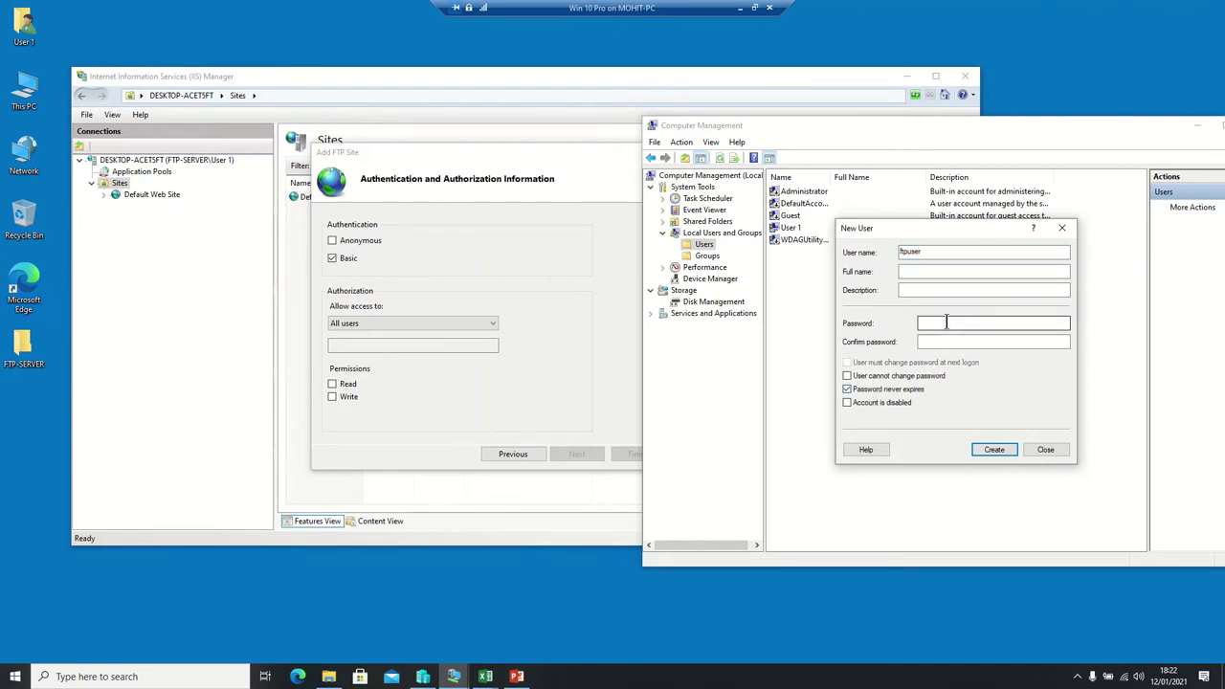
pyautogui.write('••••••••••')
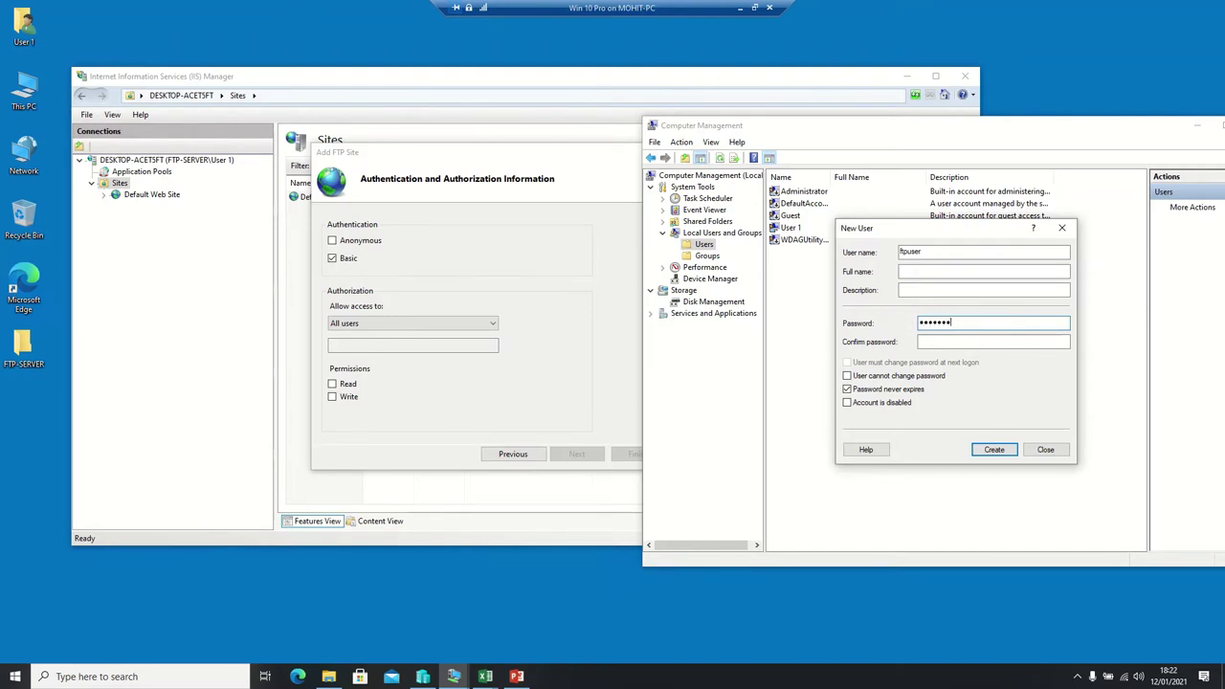
pyautogui.click(920, 341)
pyautogui.write('•••••••')
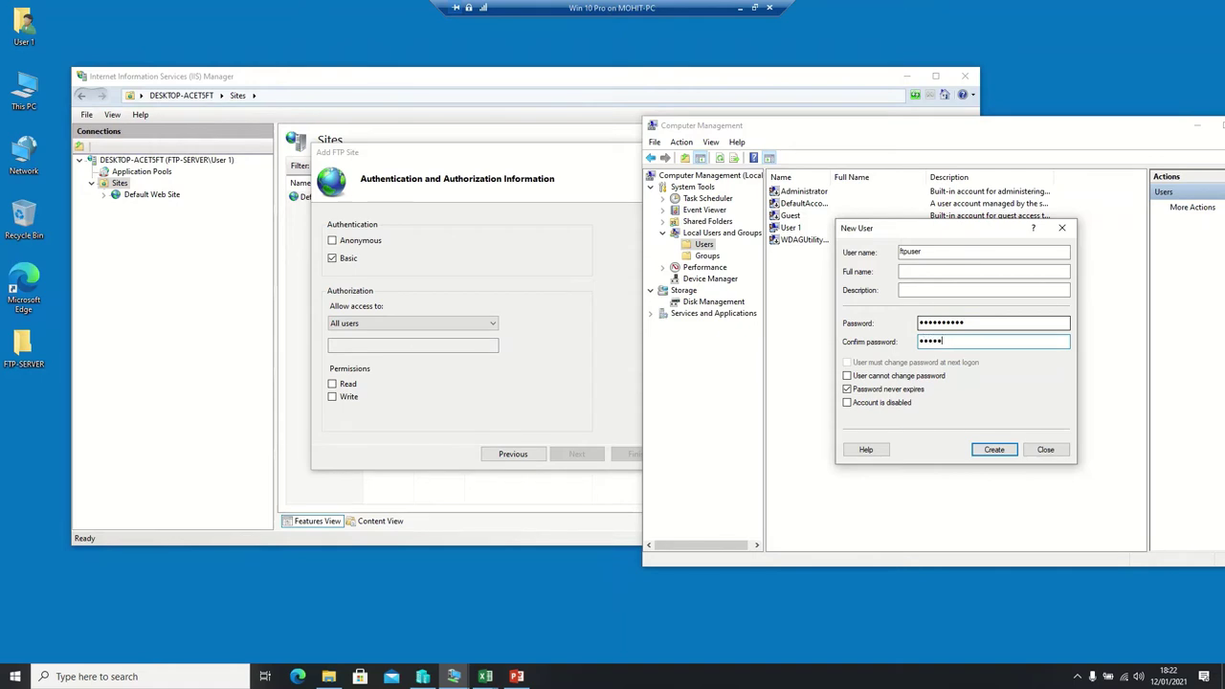
pyautogui.write('•••')
pyautogui.click(992, 450)
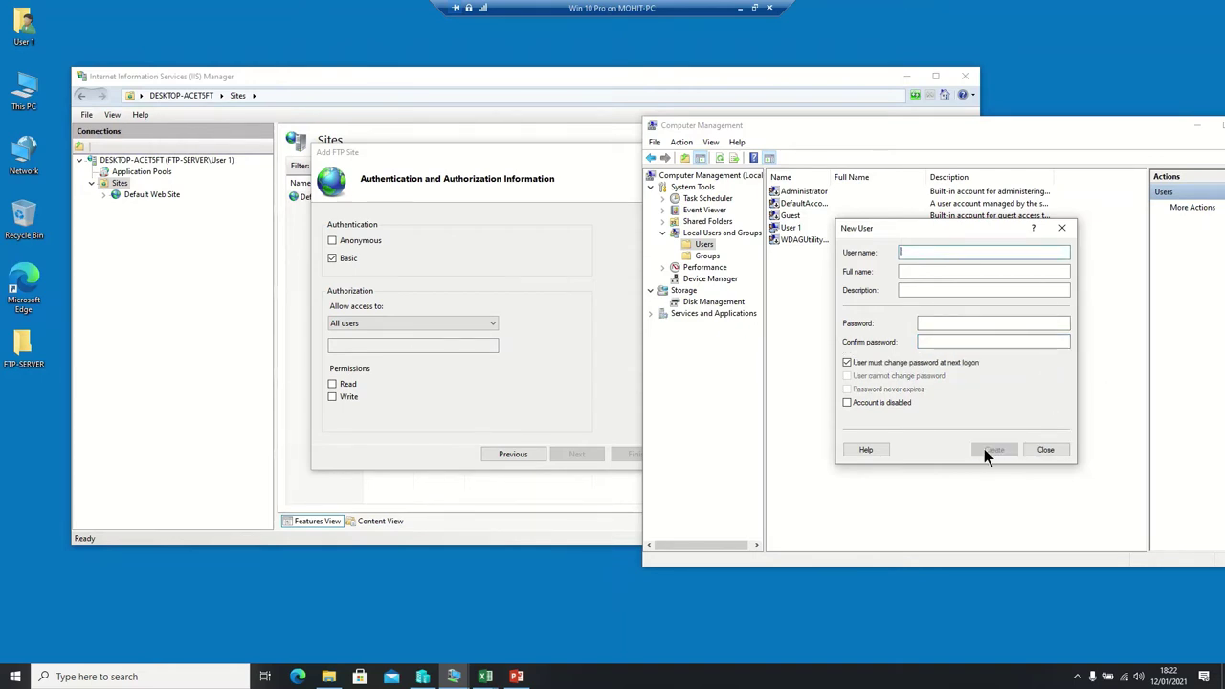
pyautogui.click(1038, 449)
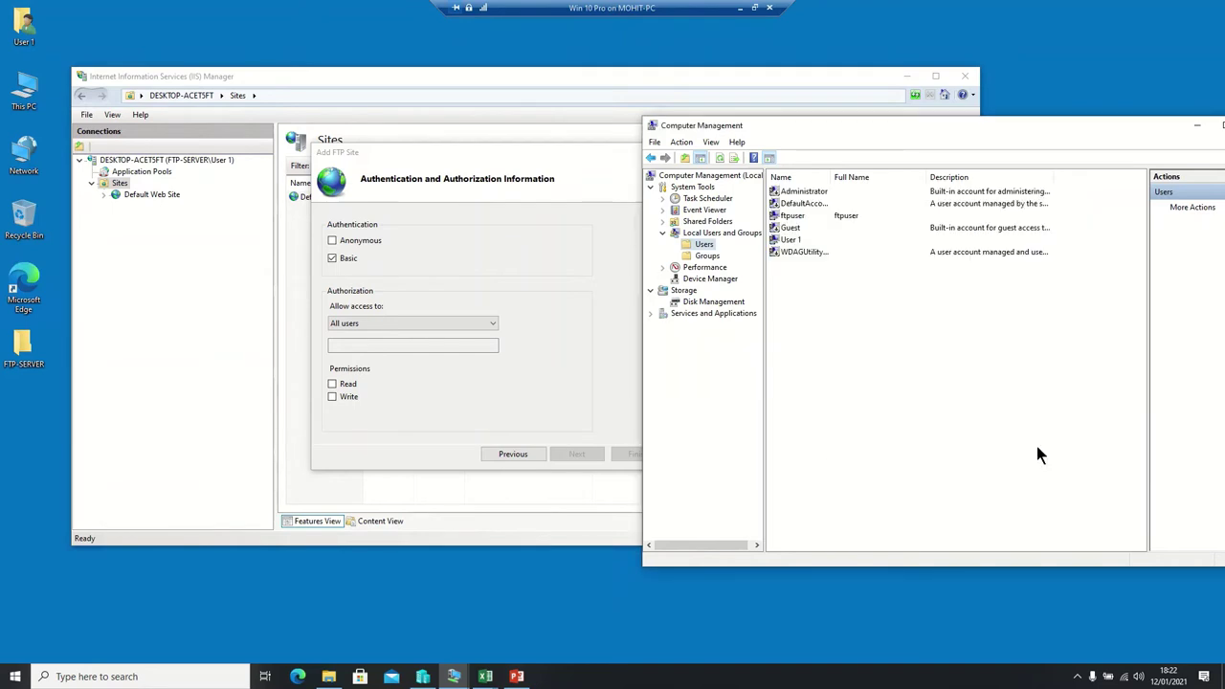
# Check the group membership in ftpuser's properties without changing it, and look through the local Groups list.
pyautogui.click(795, 216)
pyautogui.rightClick(812, 217)
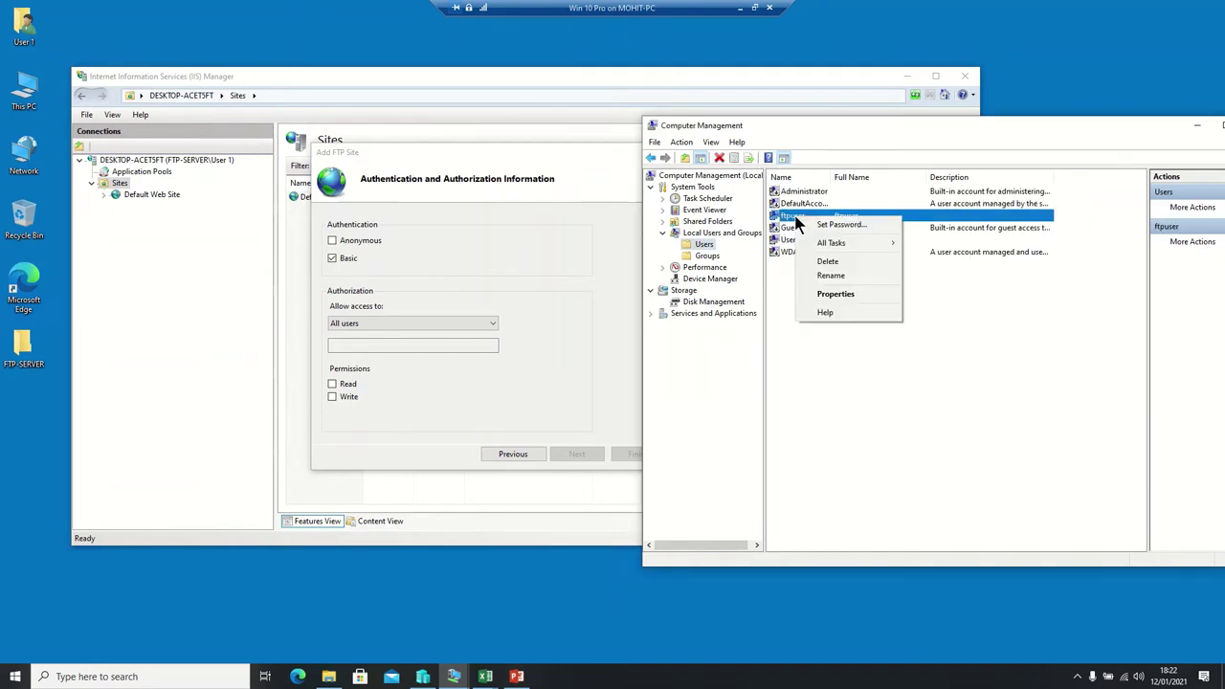
pyautogui.click(822, 295)
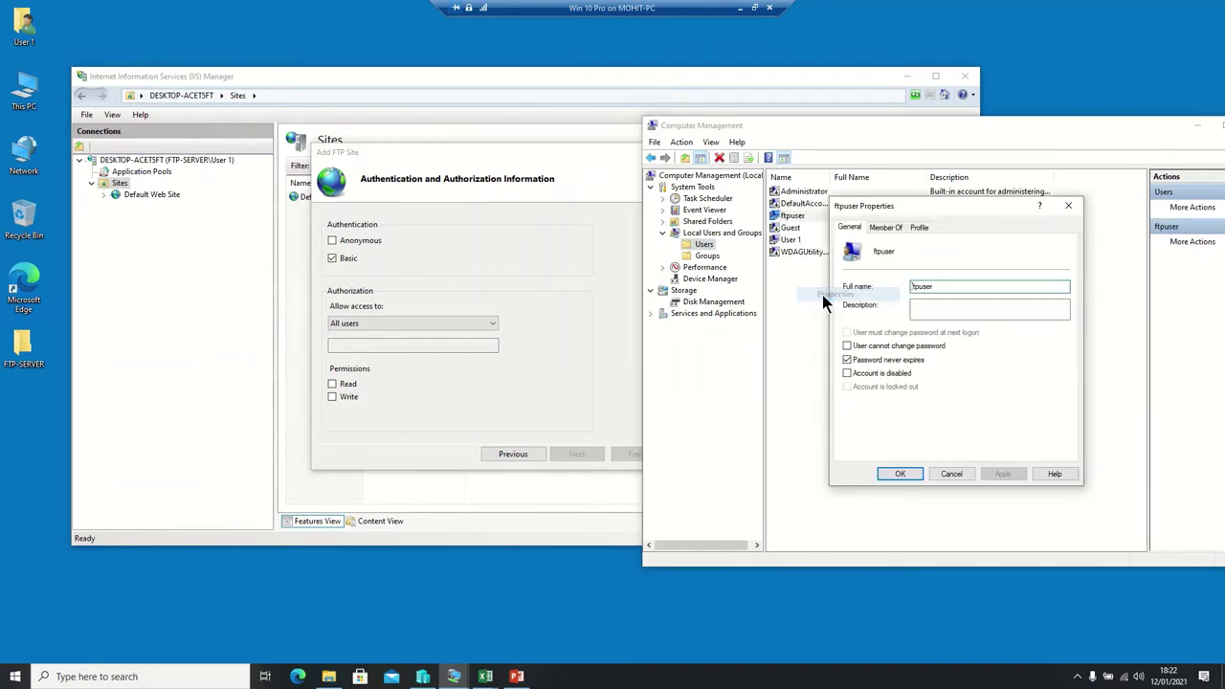
pyautogui.click(883, 228)
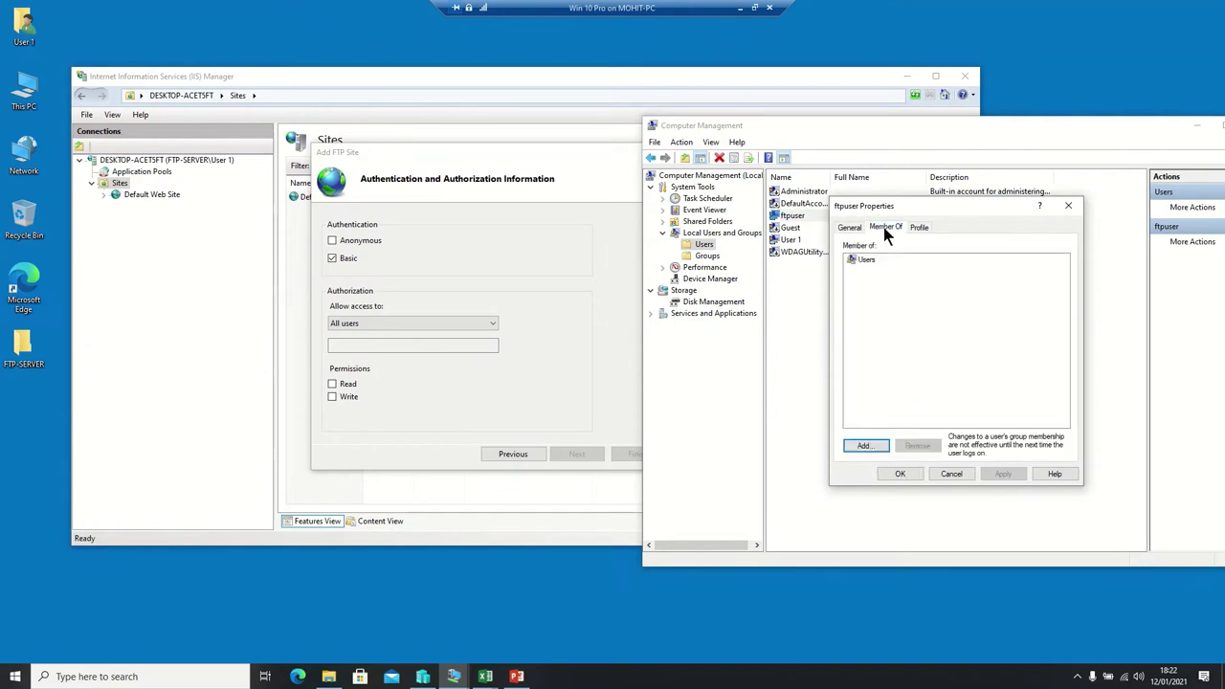
pyautogui.click(950, 475)
pyautogui.click(705, 256)
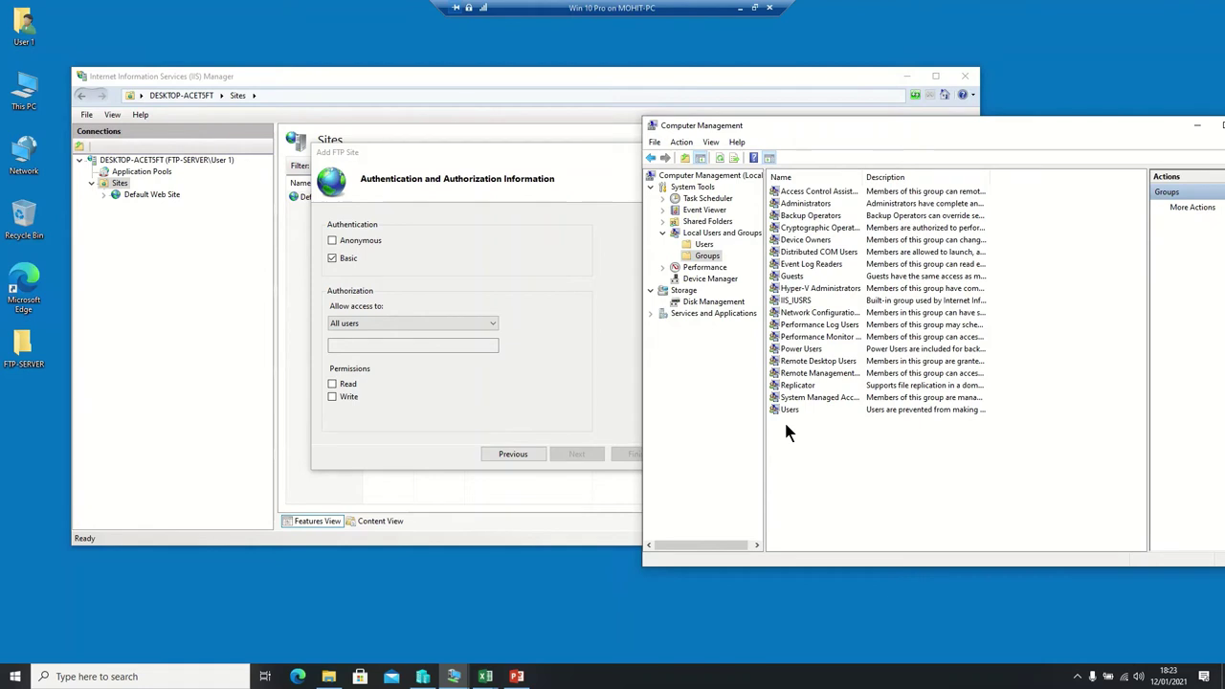
pyautogui.rightClick(708, 256)
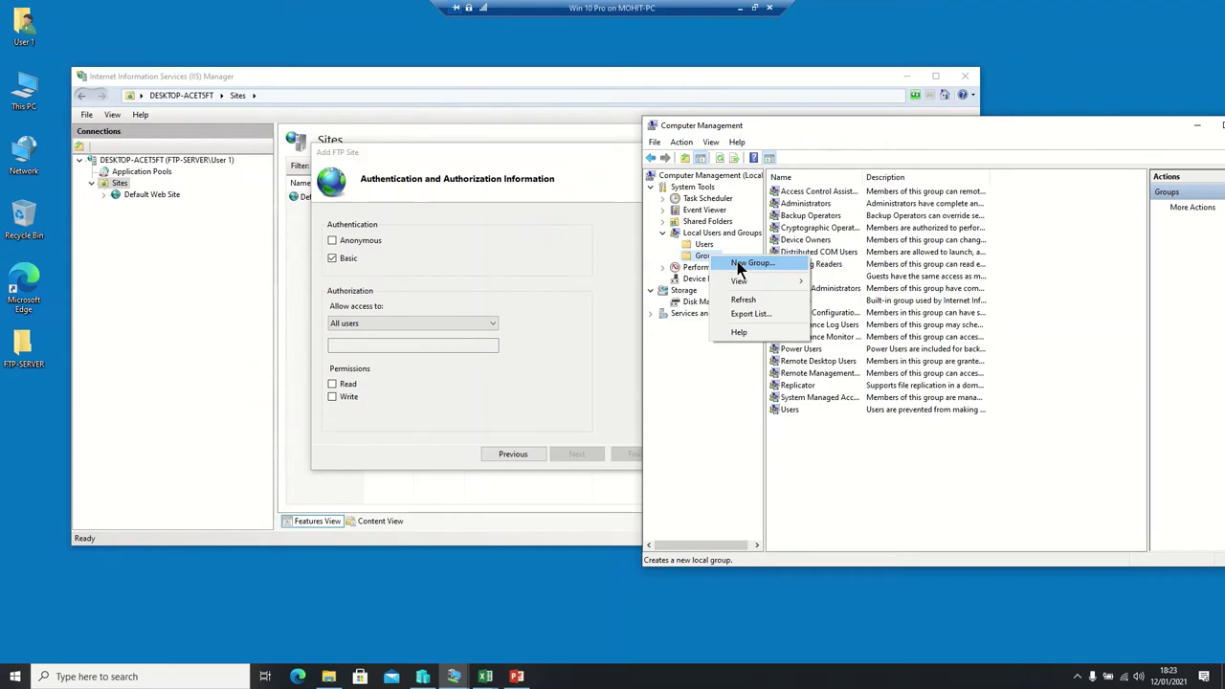
# Return to the Add FTP Site wizard and set the allowed access to Specified roles or user groups.
pyautogui.click(497, 327)
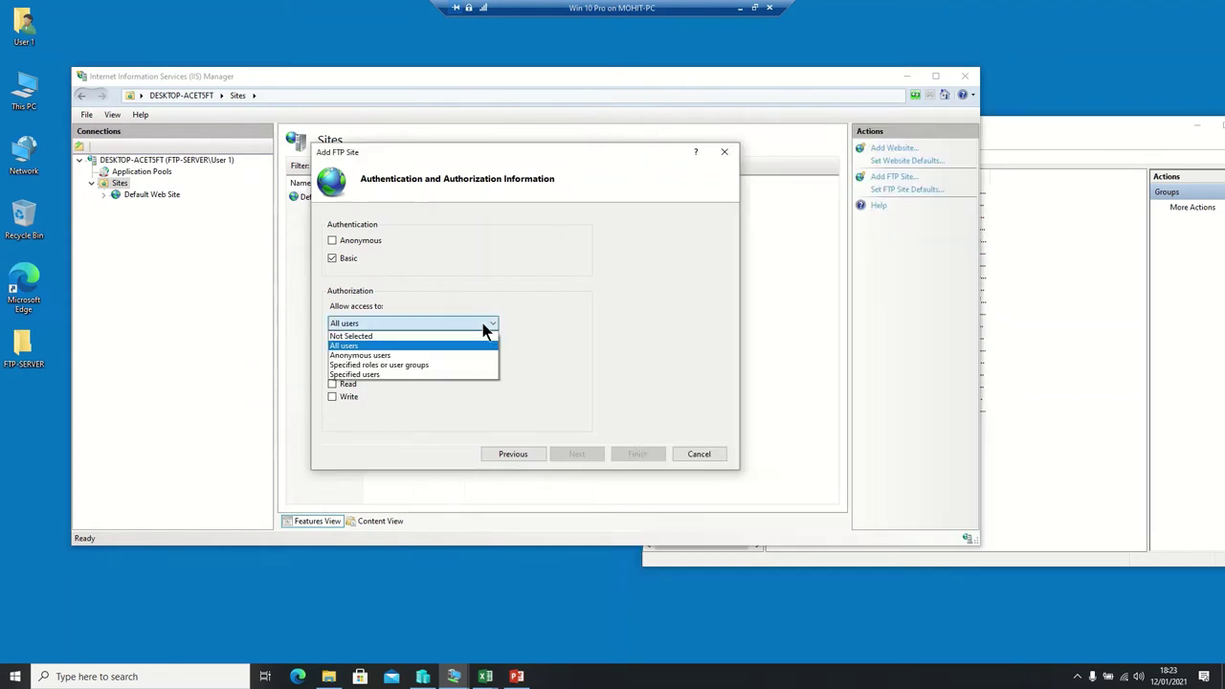
pyautogui.click(432, 364)
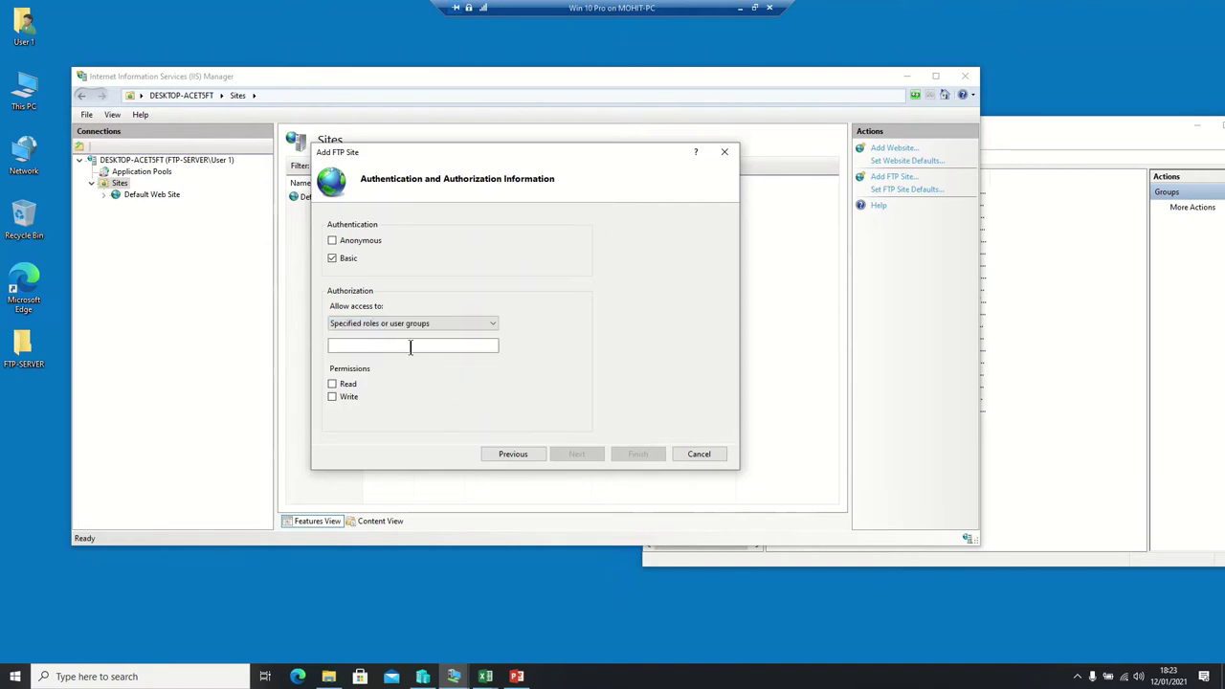
pyautogui.click(405, 344)
# Set the FTP site's allowed access to Specified users and enter ftpuser, checking the name against the local Users list.
pyautogui.click(430, 325)
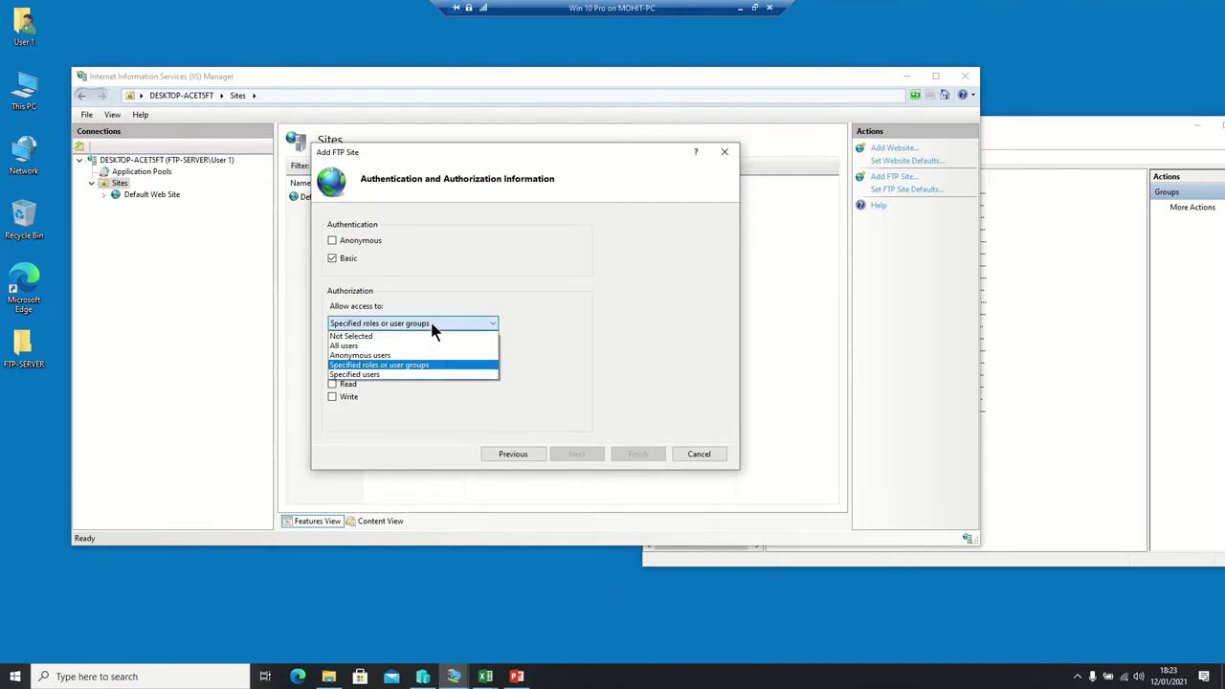
pyautogui.click(392, 374)
pyautogui.click(385, 346)
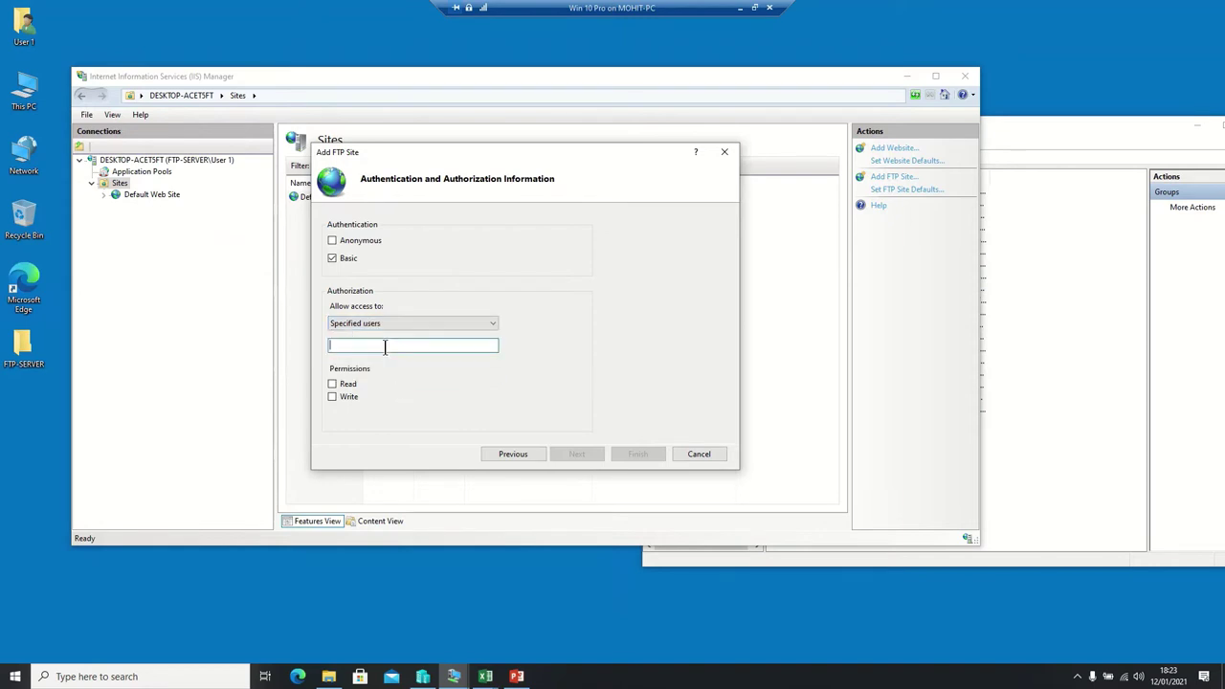
pyautogui.click(1020, 265)
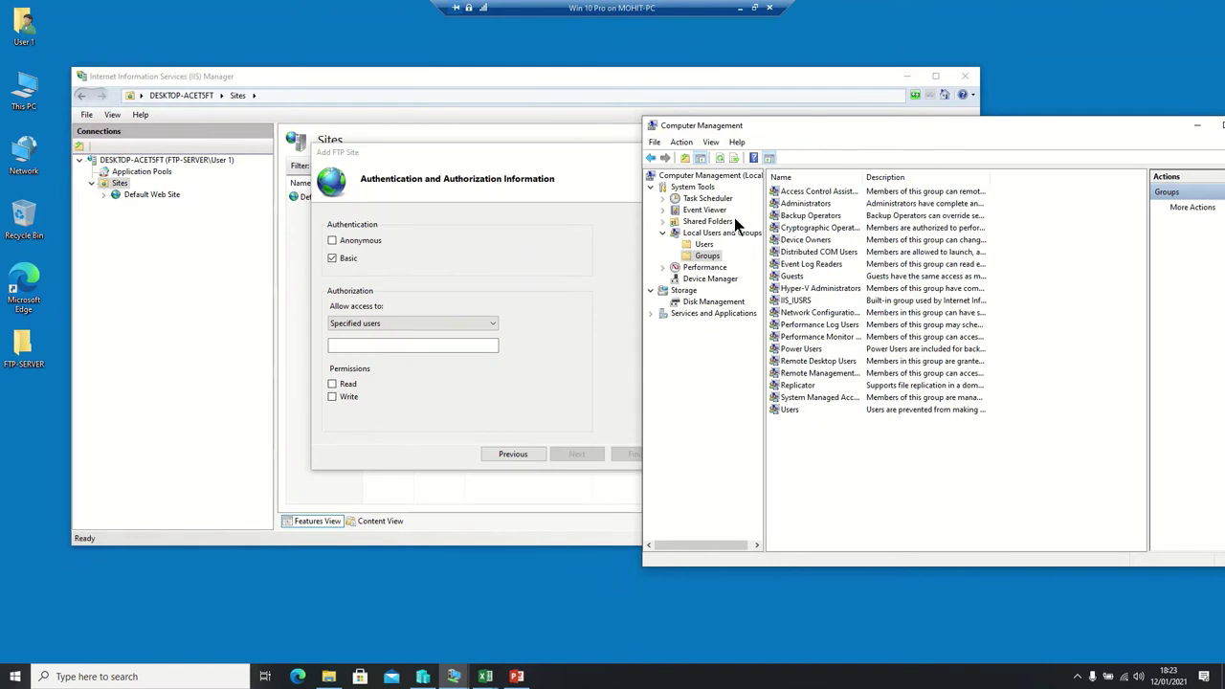
pyautogui.click(703, 245)
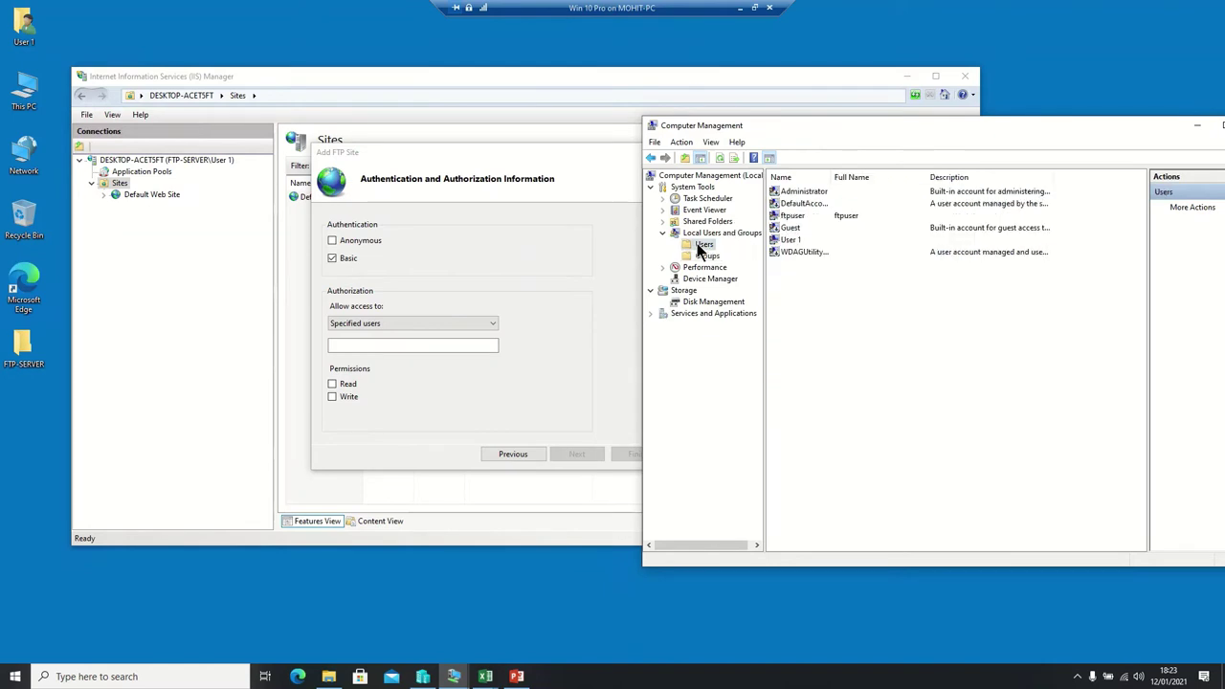
pyautogui.click(790, 217)
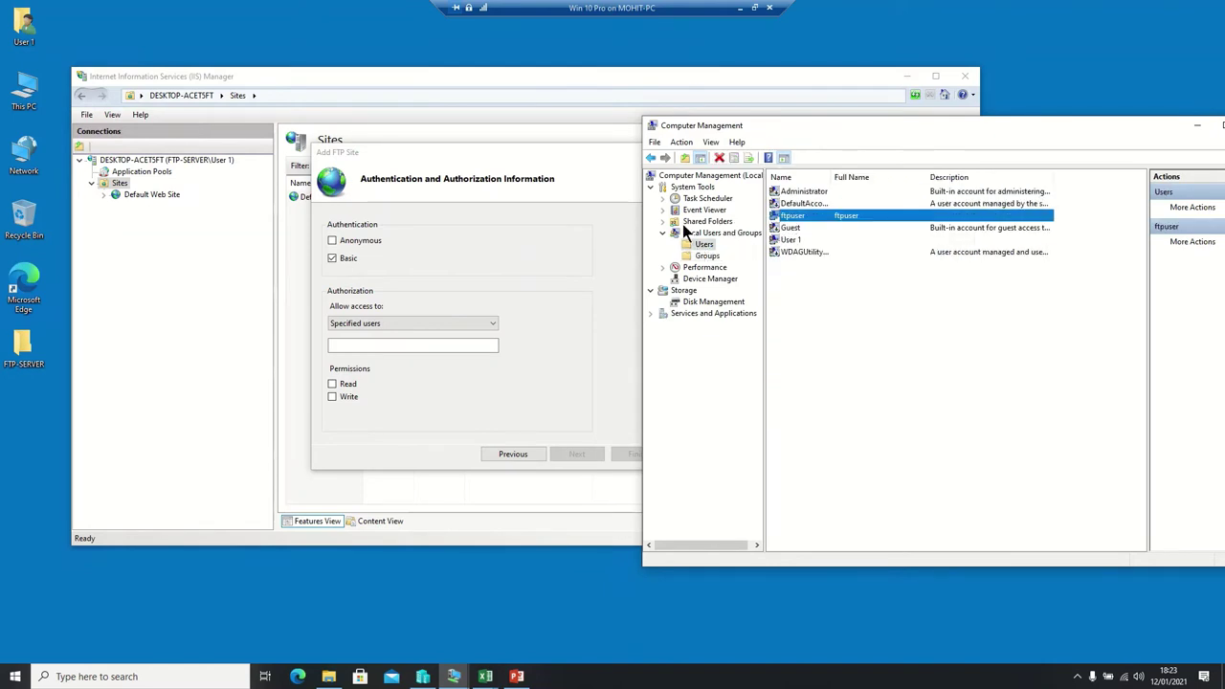
pyautogui.click(407, 345)
pyautogui.write('ft')
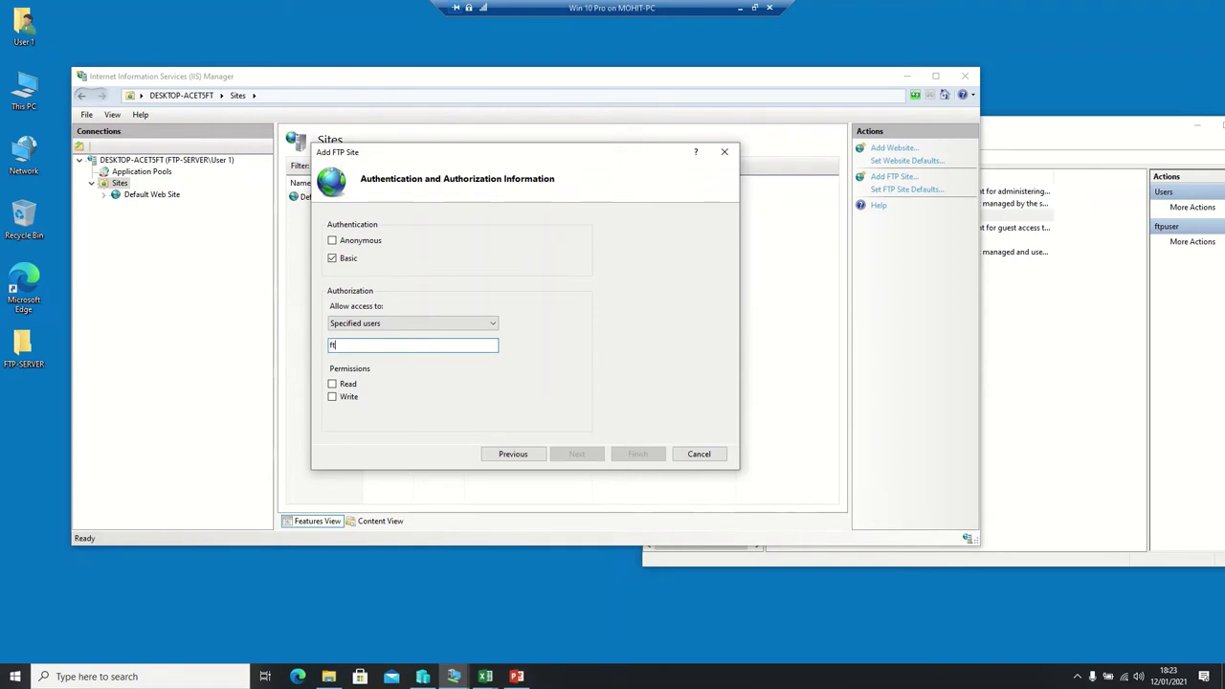
pyautogui.write('puser')
# Uncover the Add FTP Site wizard, grant Read permission to the specified user and finish adding the site.
pyautogui.click(1031, 137)
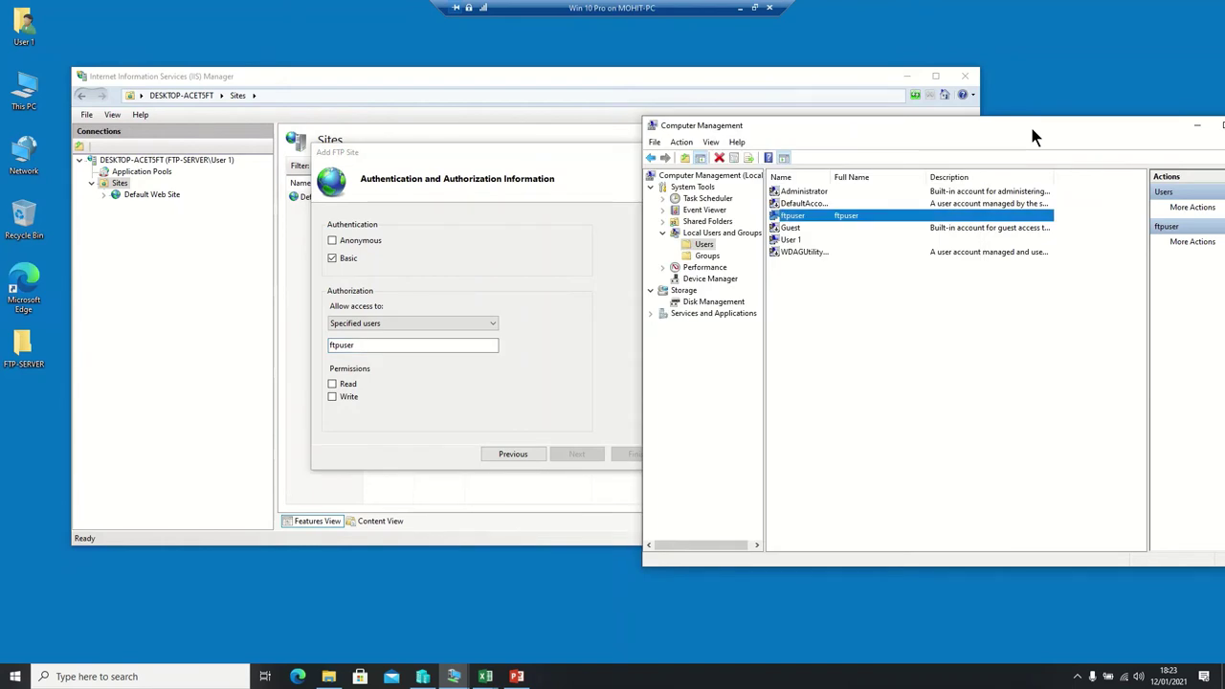
pyautogui.moveTo(1031, 136); pyautogui.dragTo(1145, 104)
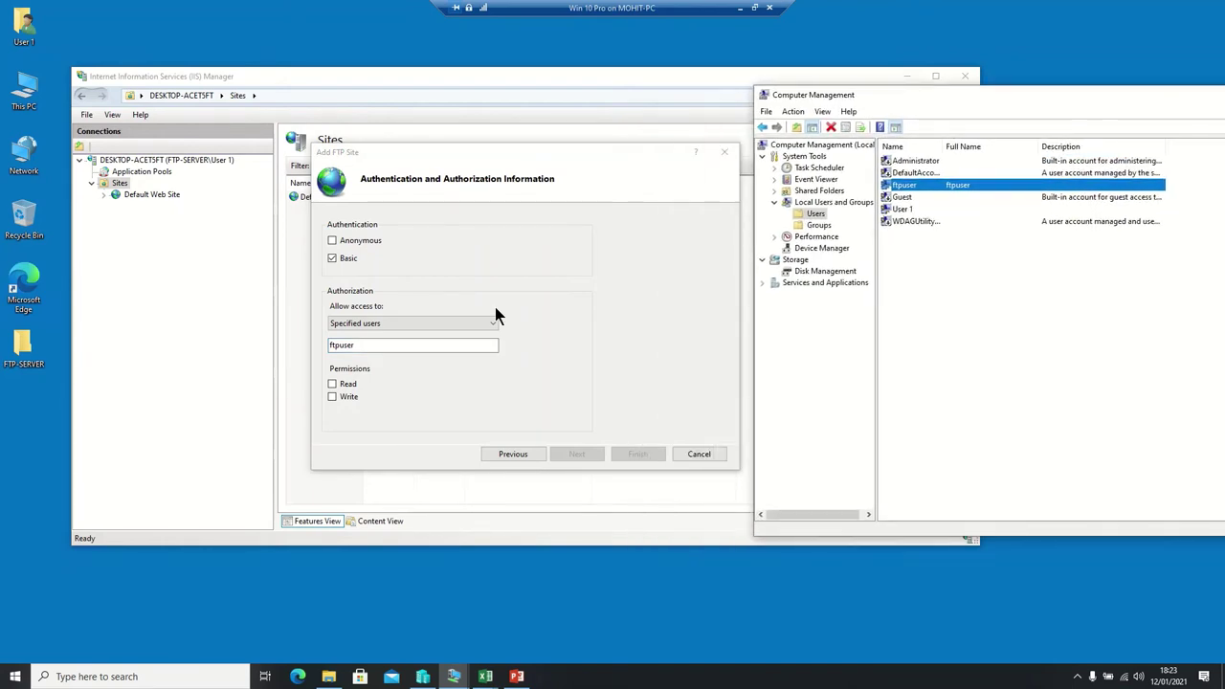
pyautogui.click(342, 385)
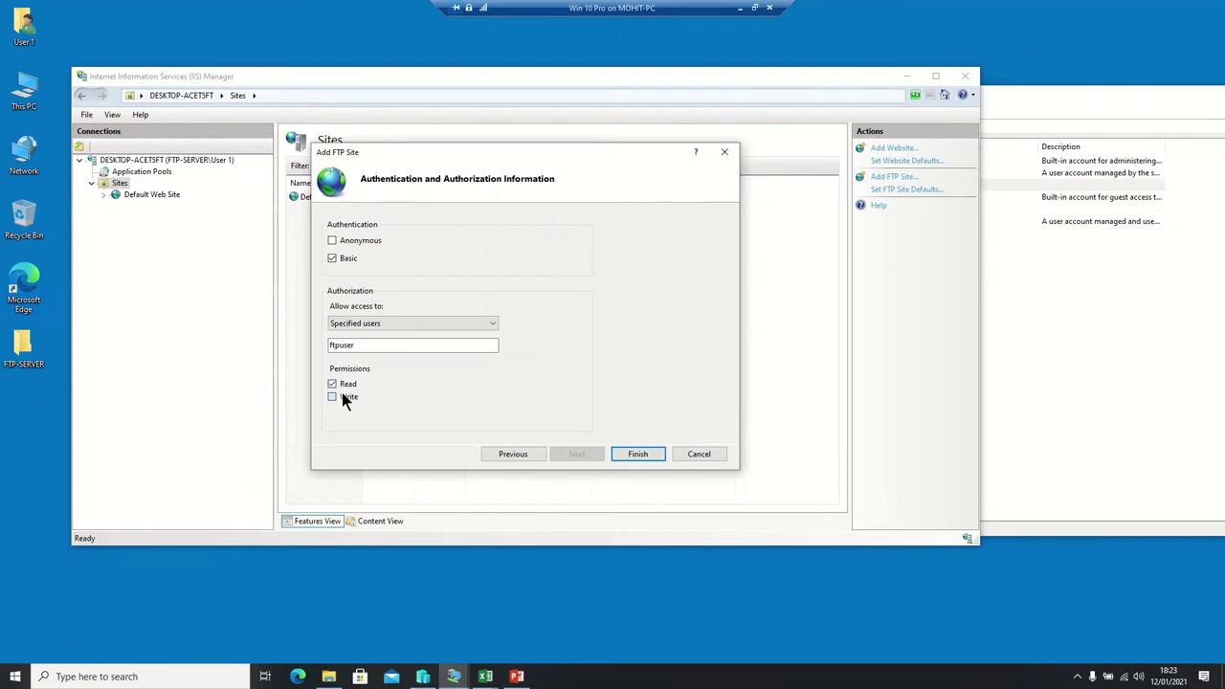
pyautogui.click(629, 456)
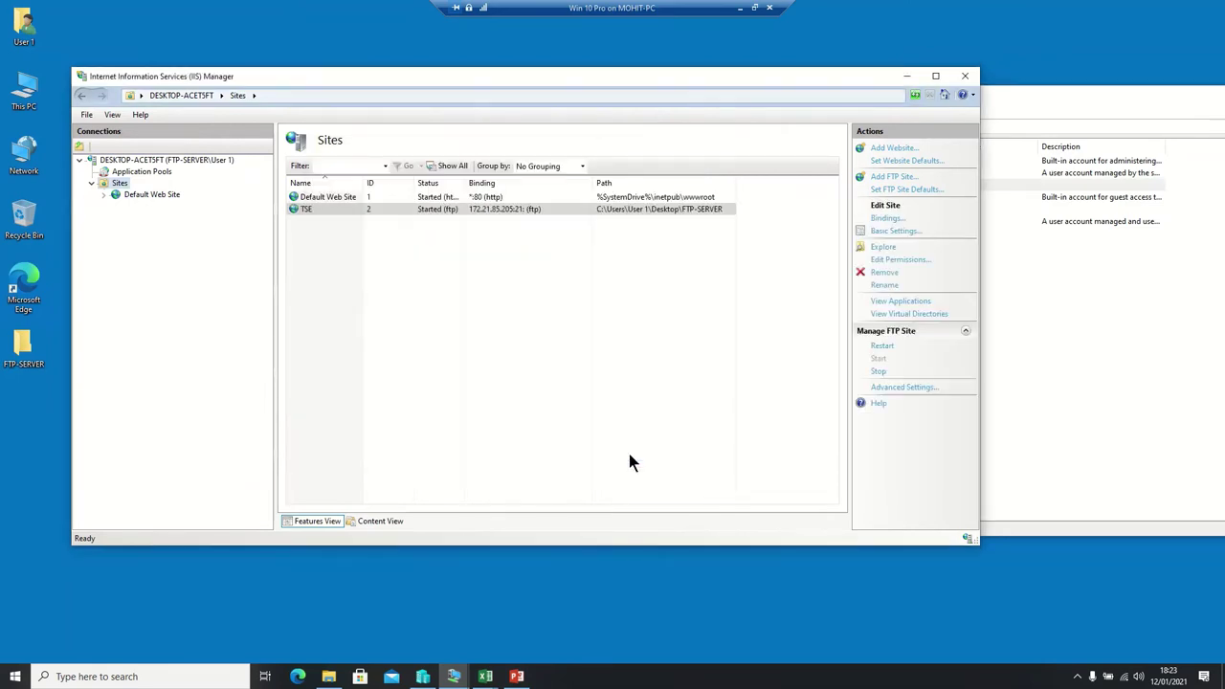
# Review the TSE site's management options and its basic settings, then cancel without changes.
pyautogui.rightClick(306, 210)
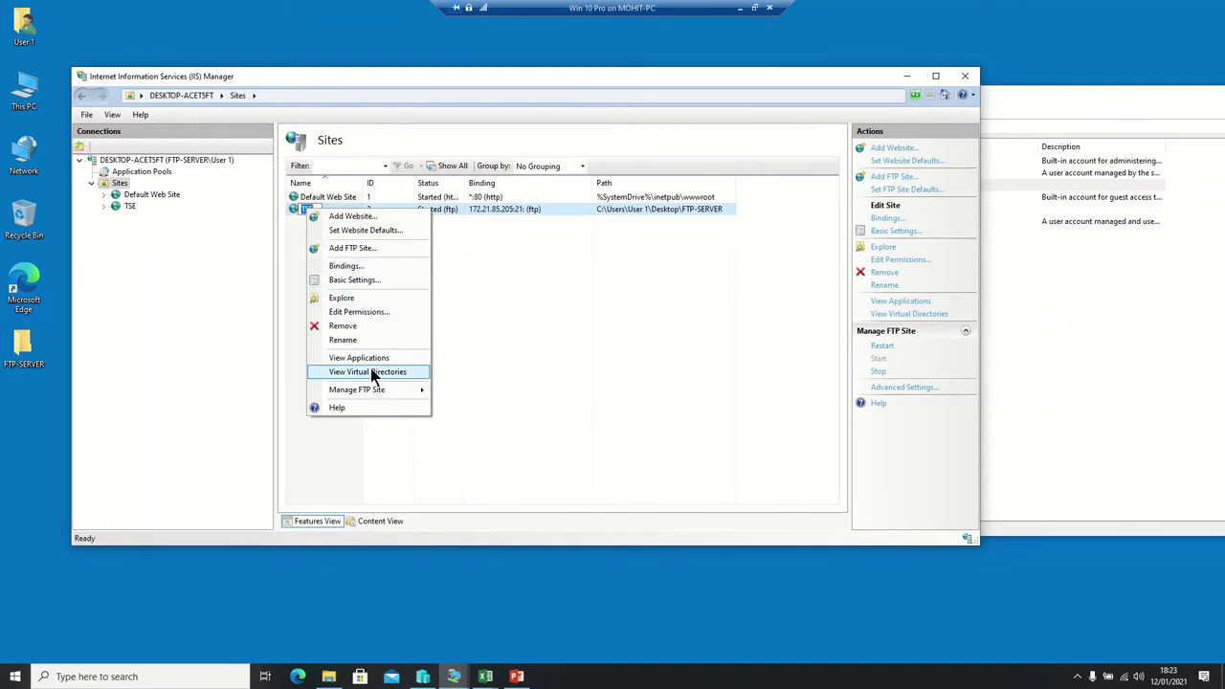
pyautogui.moveTo(373, 391)
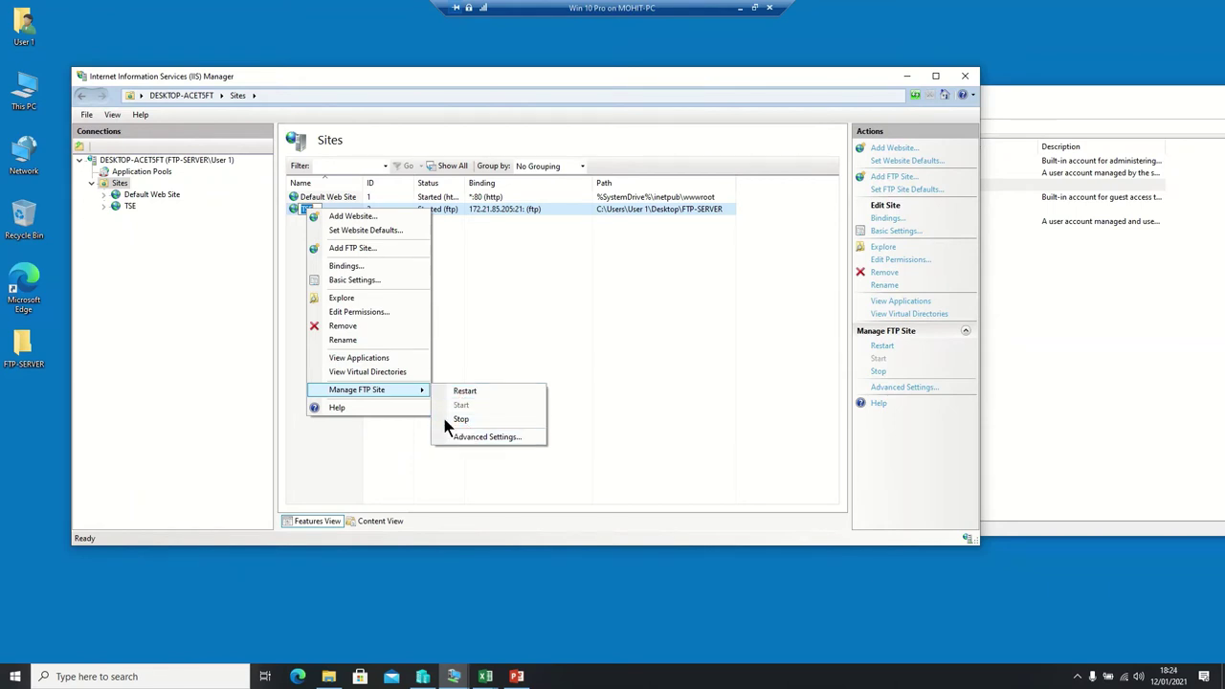
pyautogui.click(341, 281)
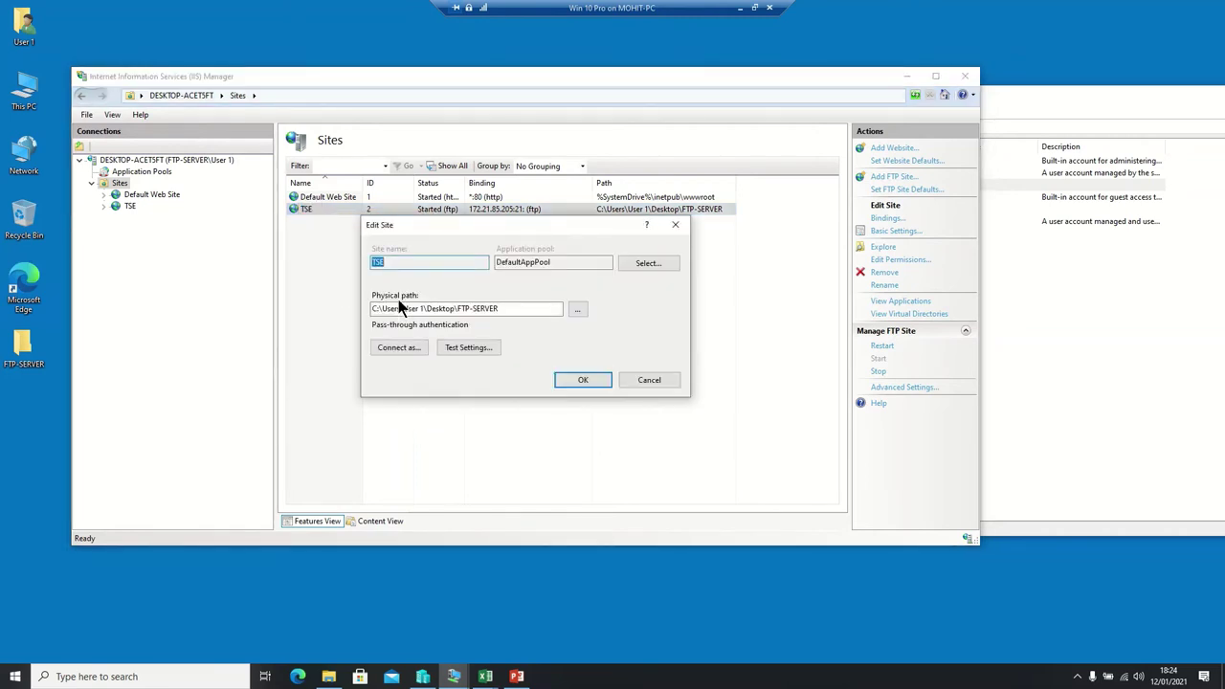
pyautogui.click(650, 379)
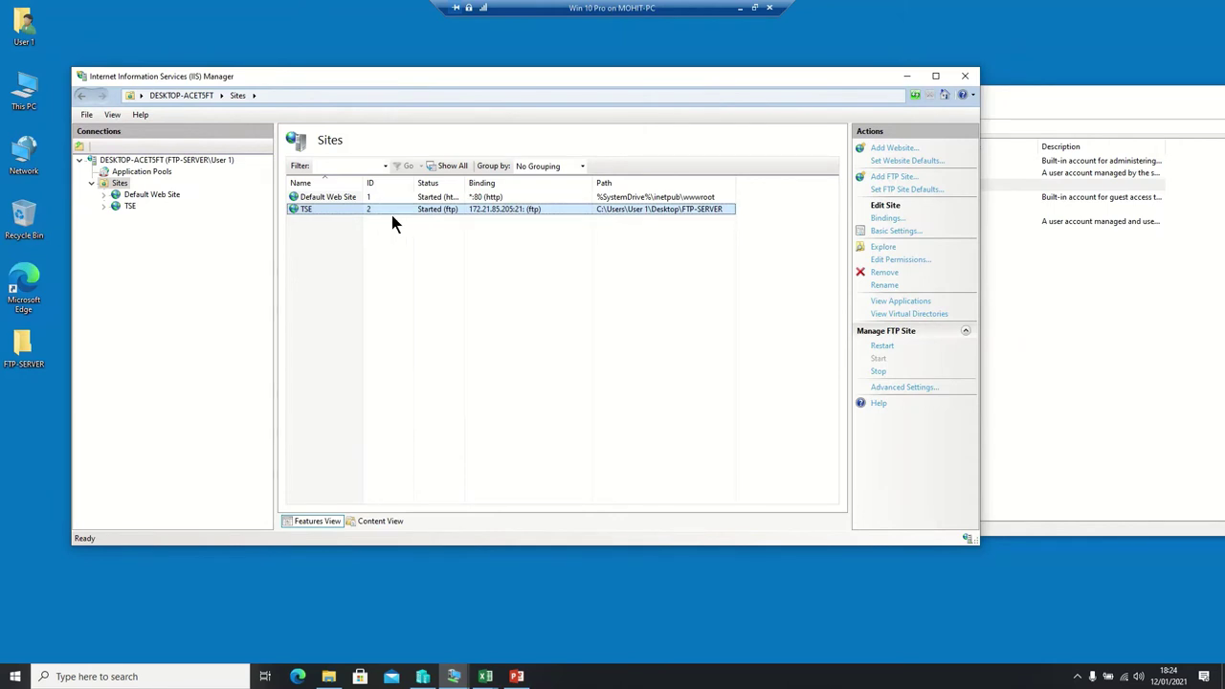
# Open the FTP-SERVER desktop folder's security permissions for editing.
pyautogui.click(12, 360)
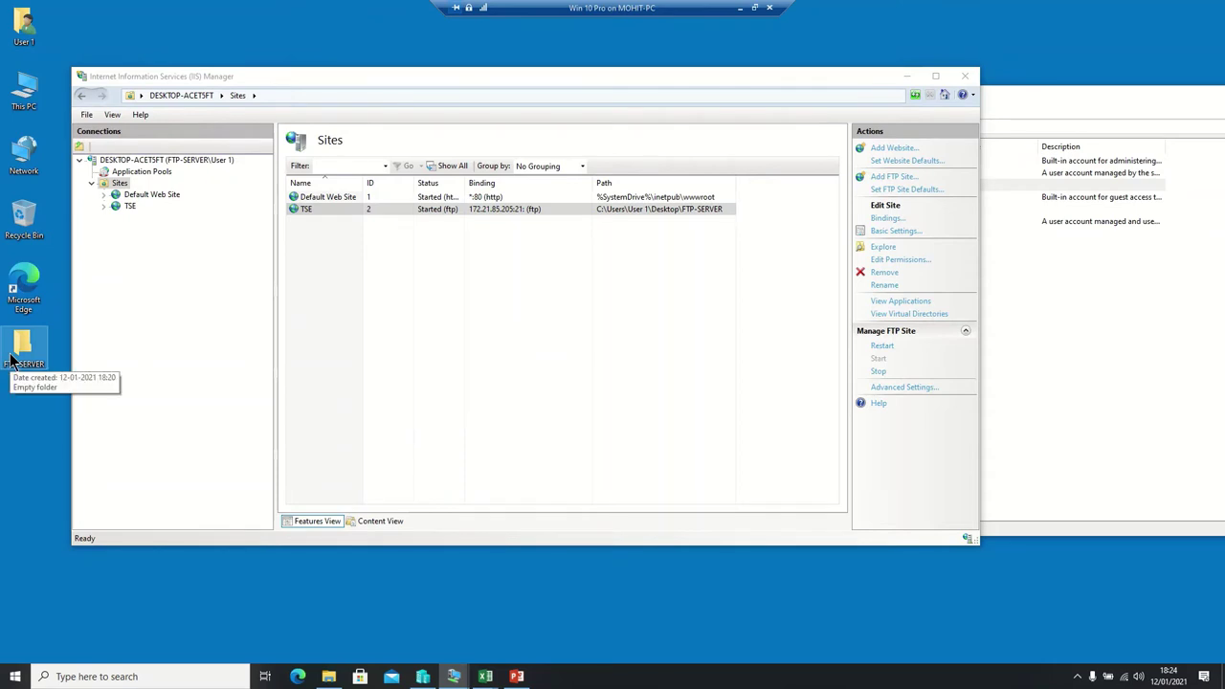
pyautogui.rightClick(11, 359)
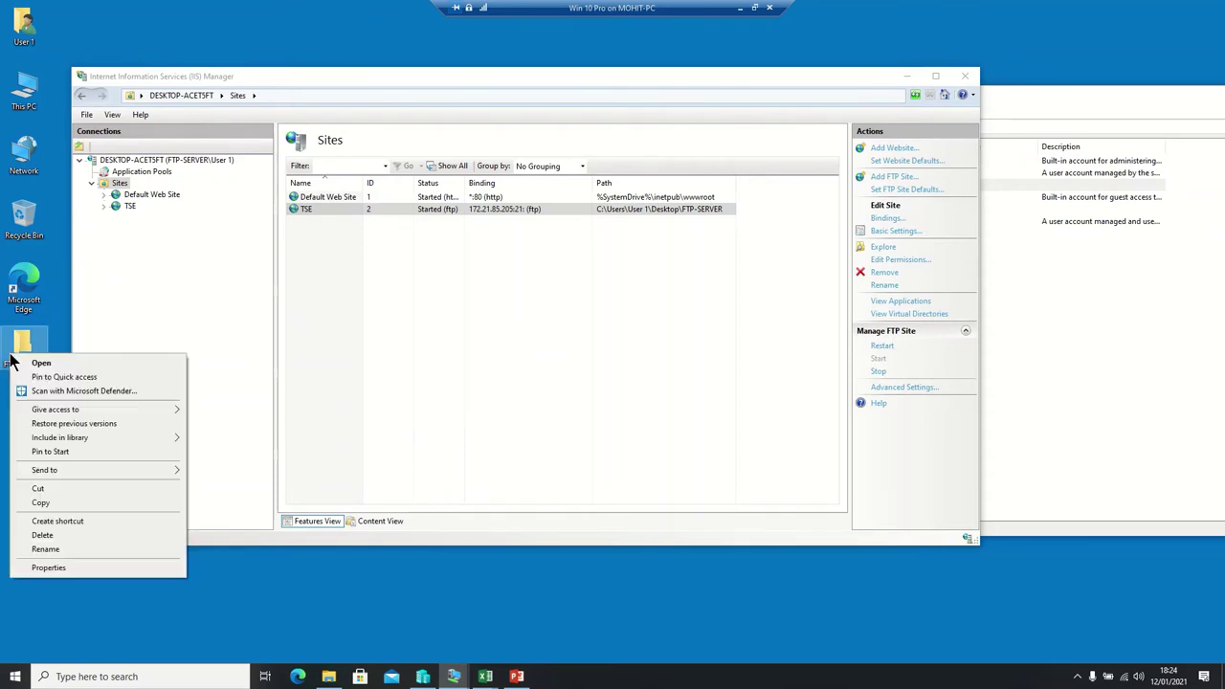
pyautogui.click(59, 569)
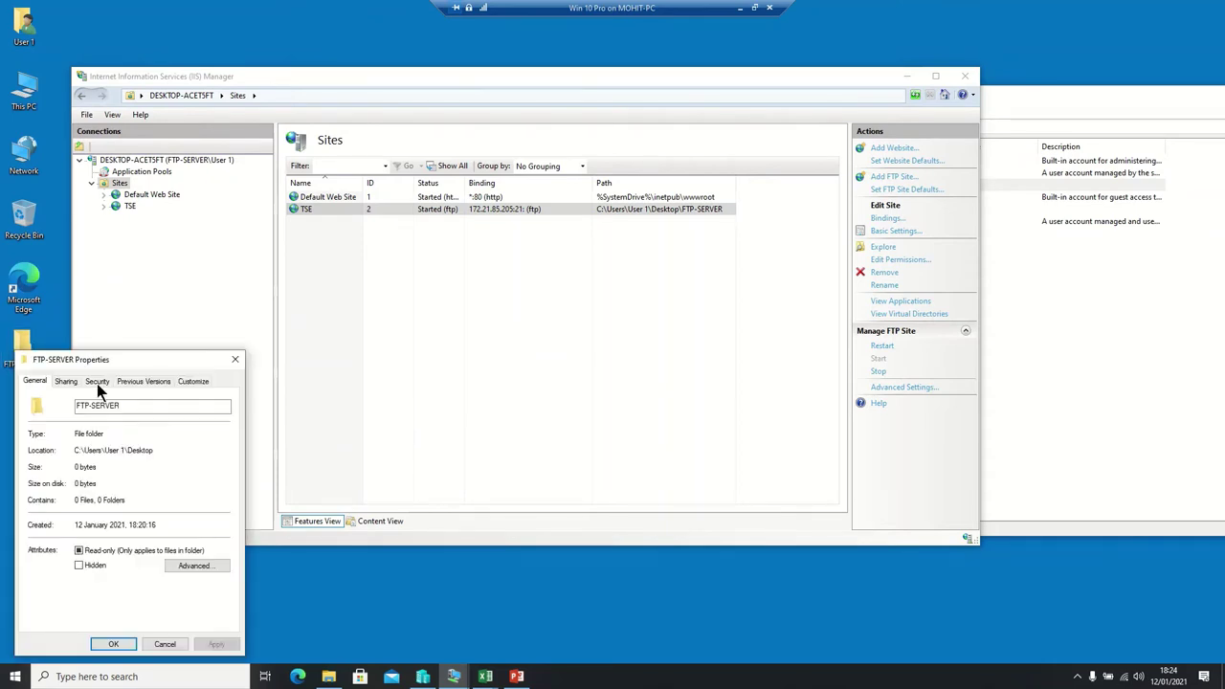
pyautogui.moveTo(145, 358); pyautogui.dragTo(282, 340)
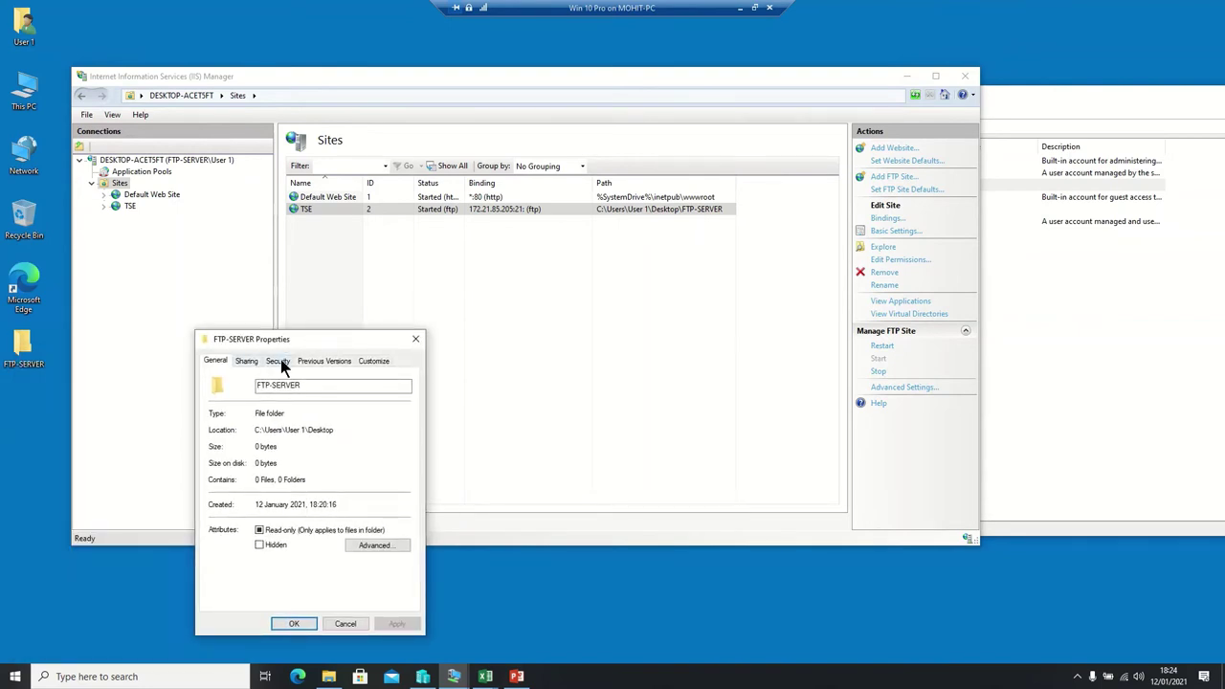
pyautogui.click(279, 362)
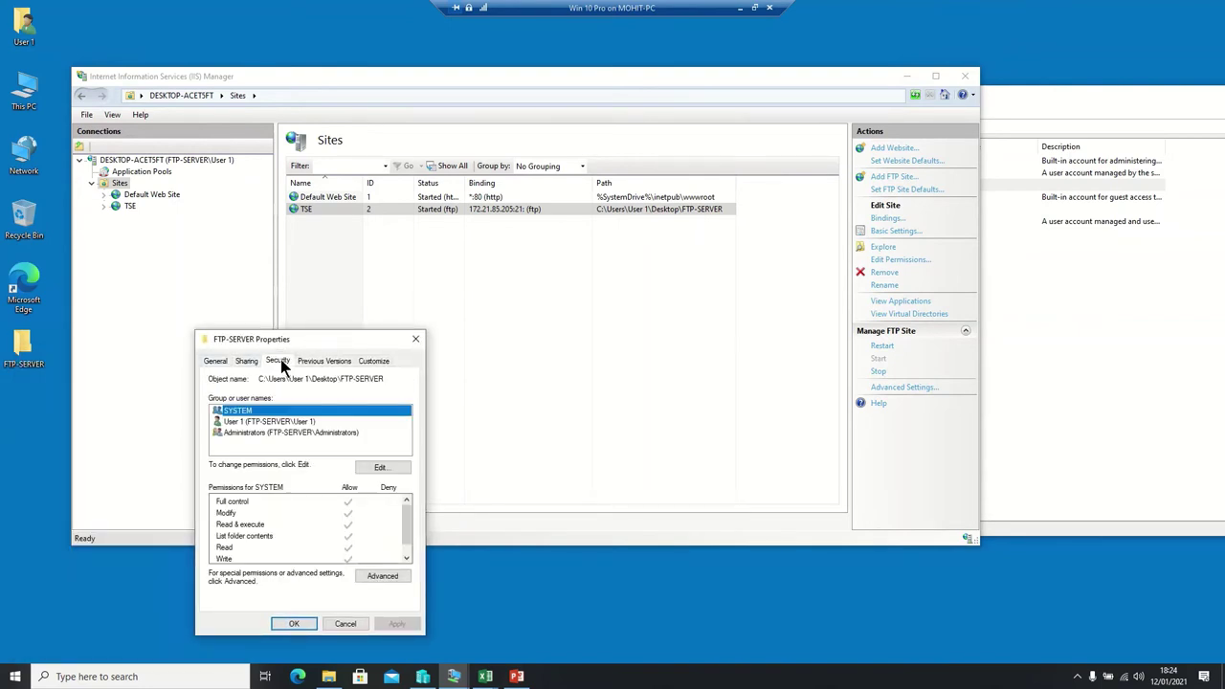
pyautogui.click(375, 468)
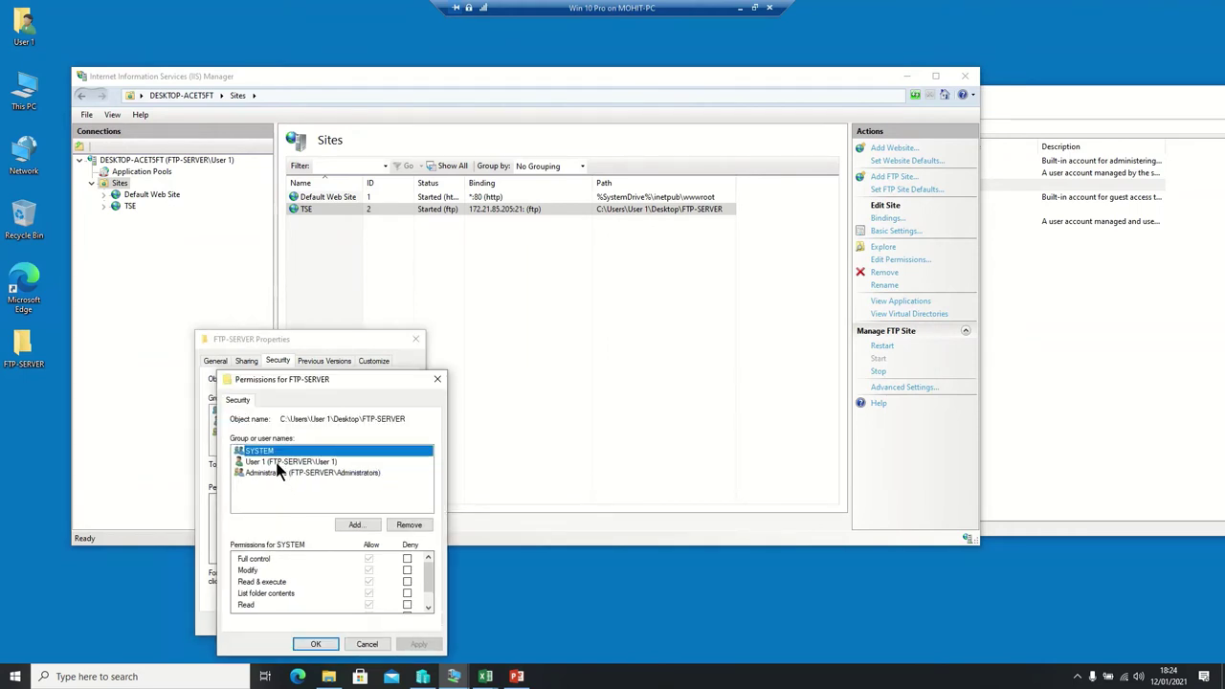
# Add the user ftpuser to the FTP-SERVER folder's permissions list, checking the name.
pyautogui.click(354, 526)
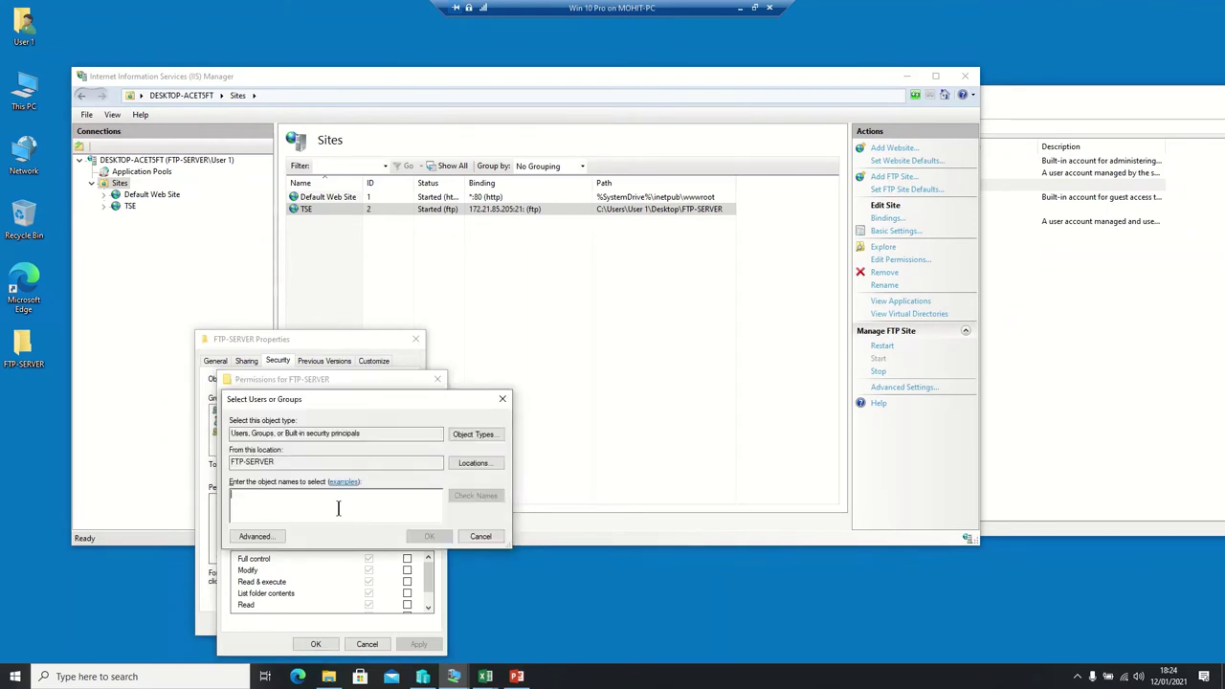
pyautogui.write('ftpuser')
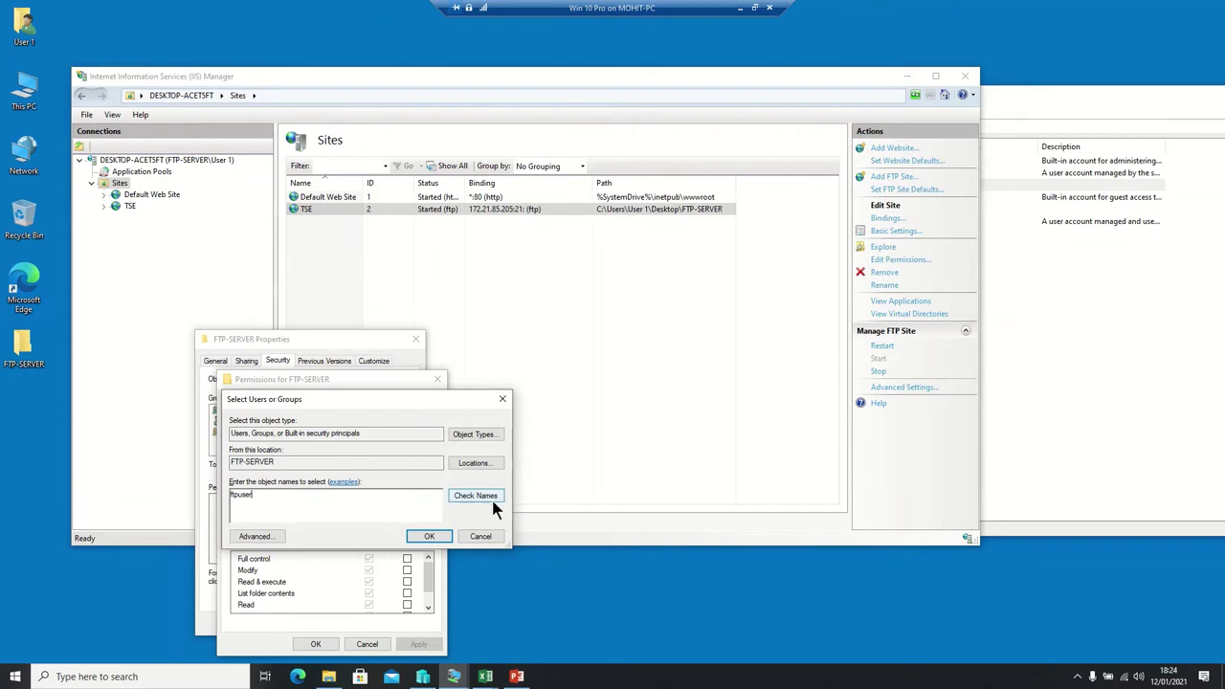
pyautogui.click(490, 496)
pyautogui.click(437, 536)
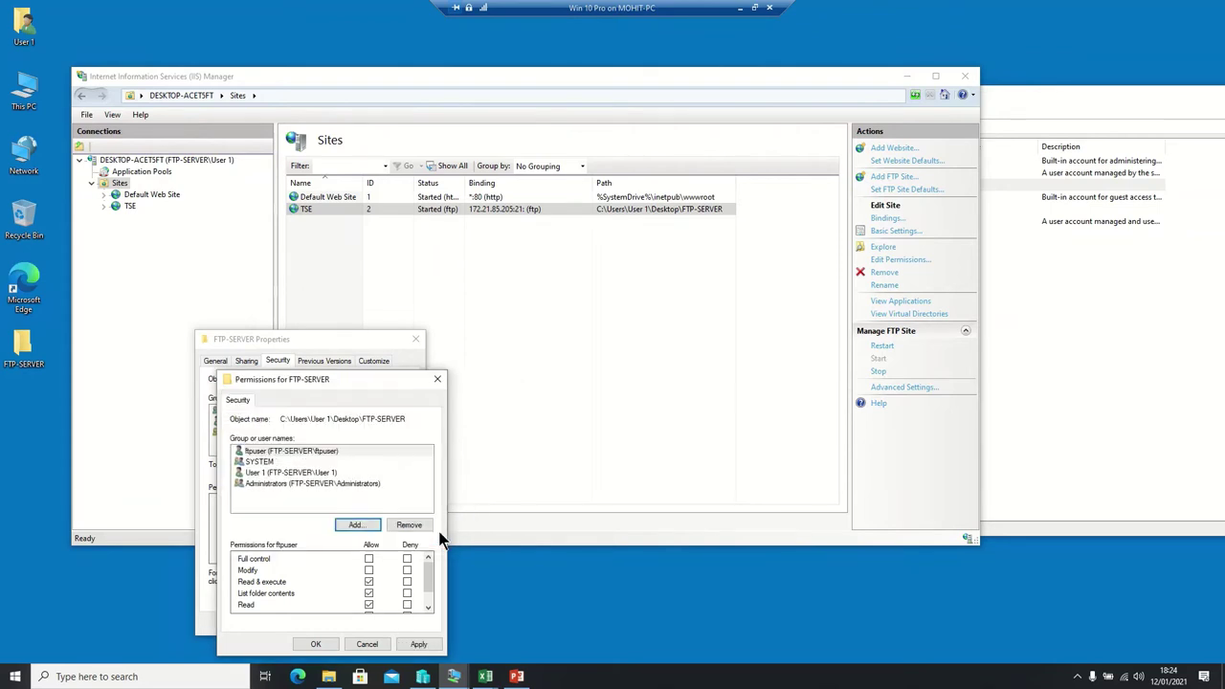
# Allow ftpuser Full control of the FTP-SERVER folder, apply the permission and close the folder's properties.
pyautogui.click(370, 560)
pyautogui.click(413, 644)
pyautogui.click(315, 642)
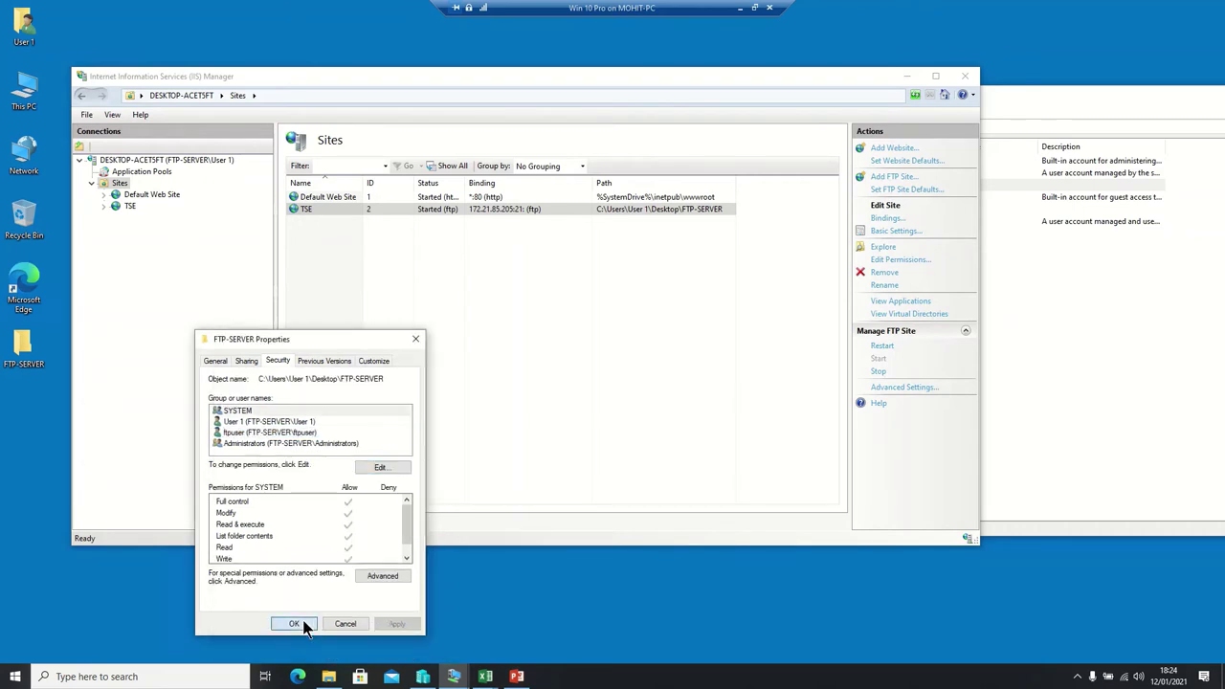
pyautogui.click(296, 623)
pyautogui.click(485, 365)
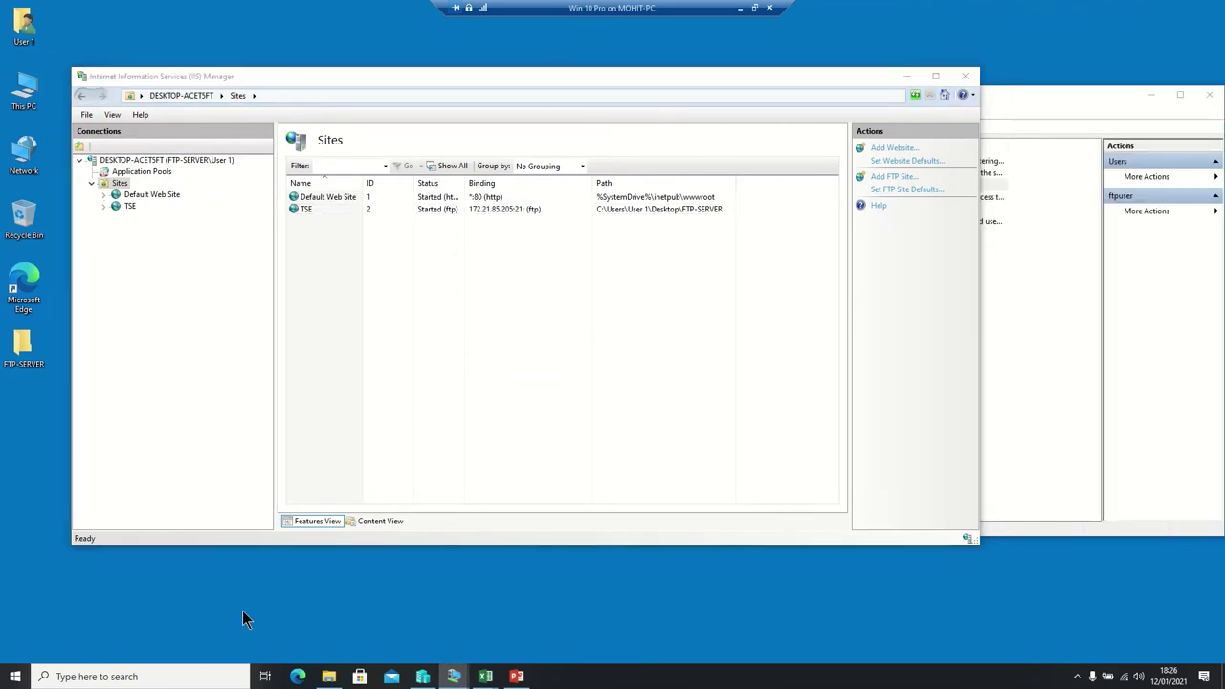
# Open Control Panel, show its items as large icons and go to Windows Defender Firewall.
pyautogui.press('super')
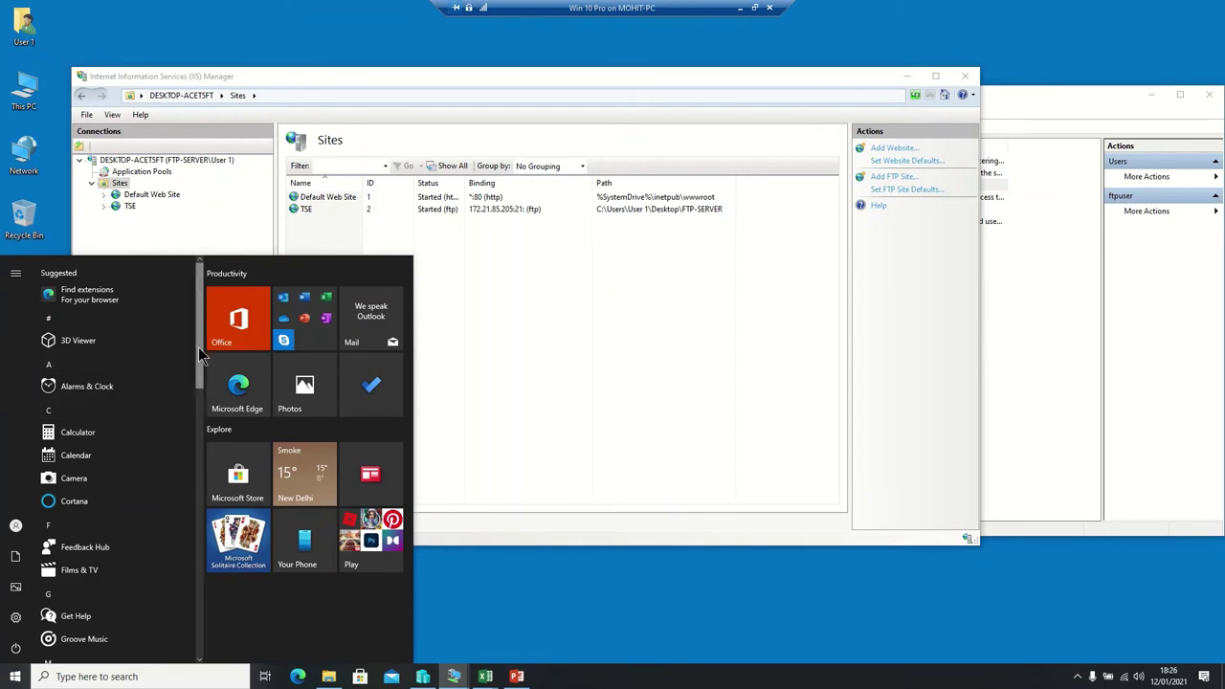
pyautogui.moveTo(199, 356); pyautogui.dragTo(212, 638)
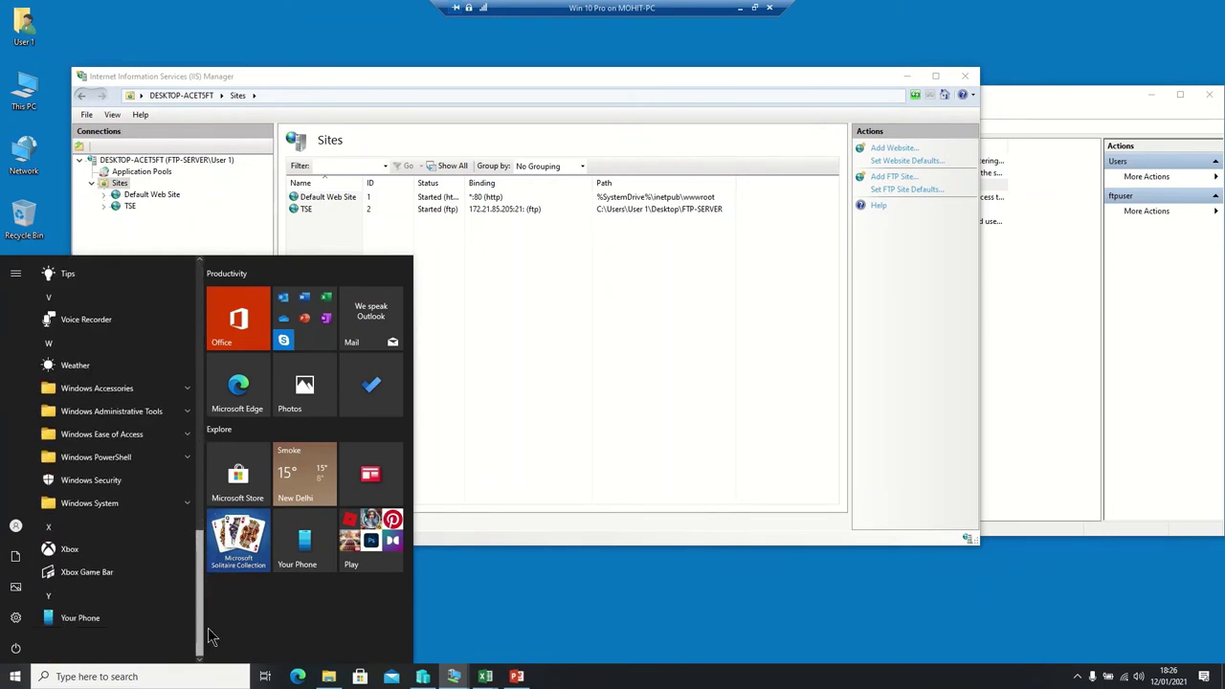
pyautogui.click(187, 504)
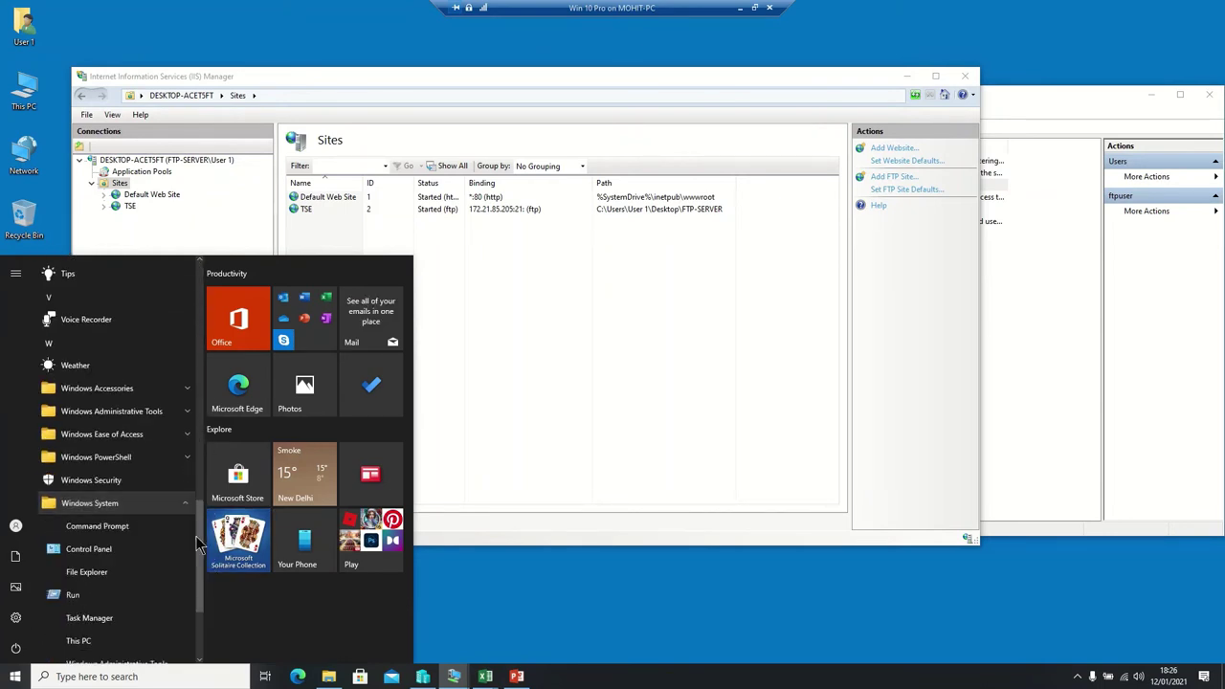
pyautogui.click(115, 551)
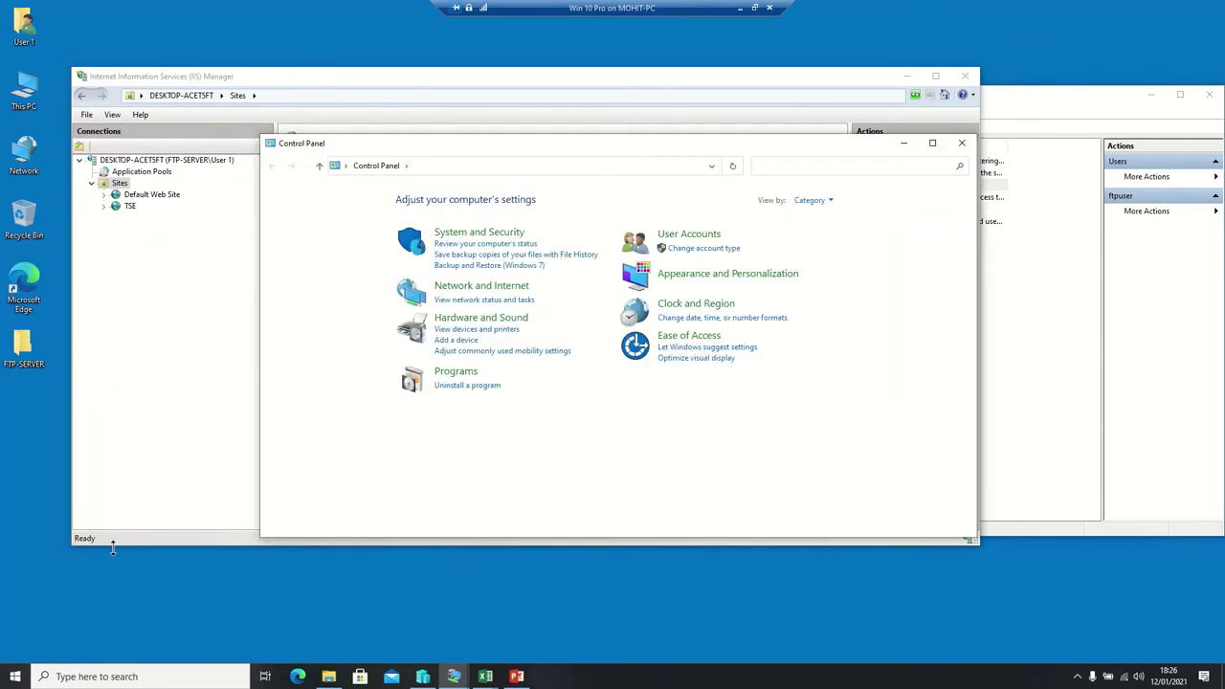
pyautogui.click(822, 198)
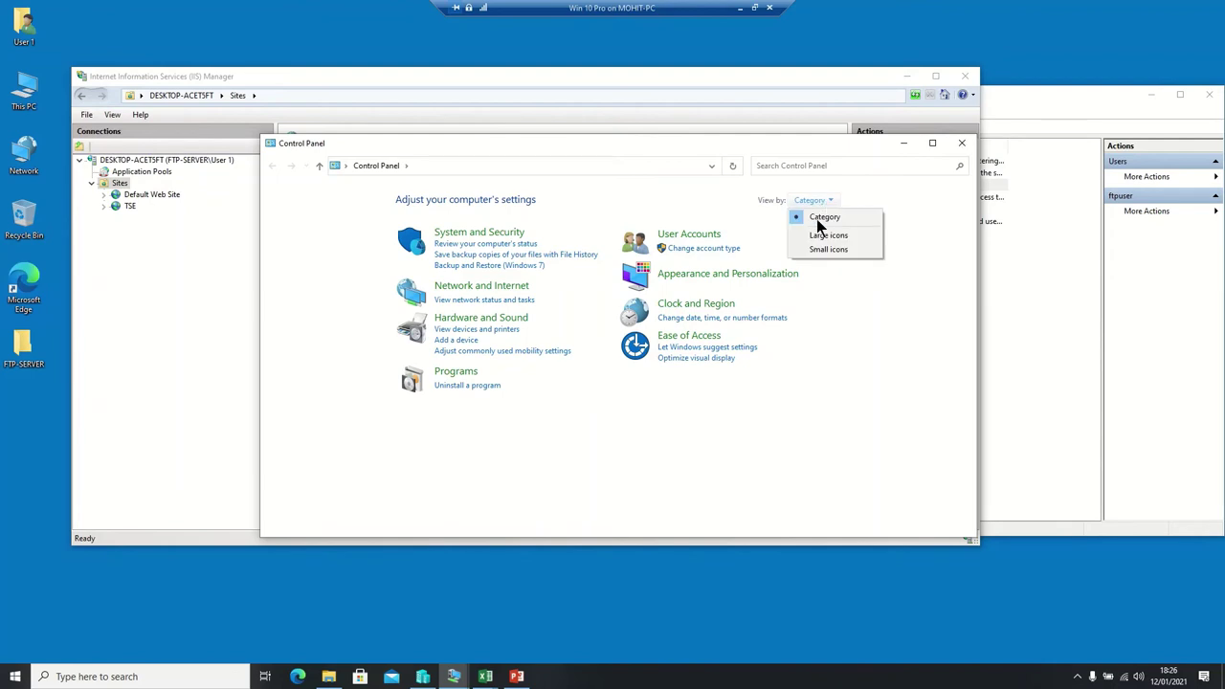
pyautogui.click(817, 236)
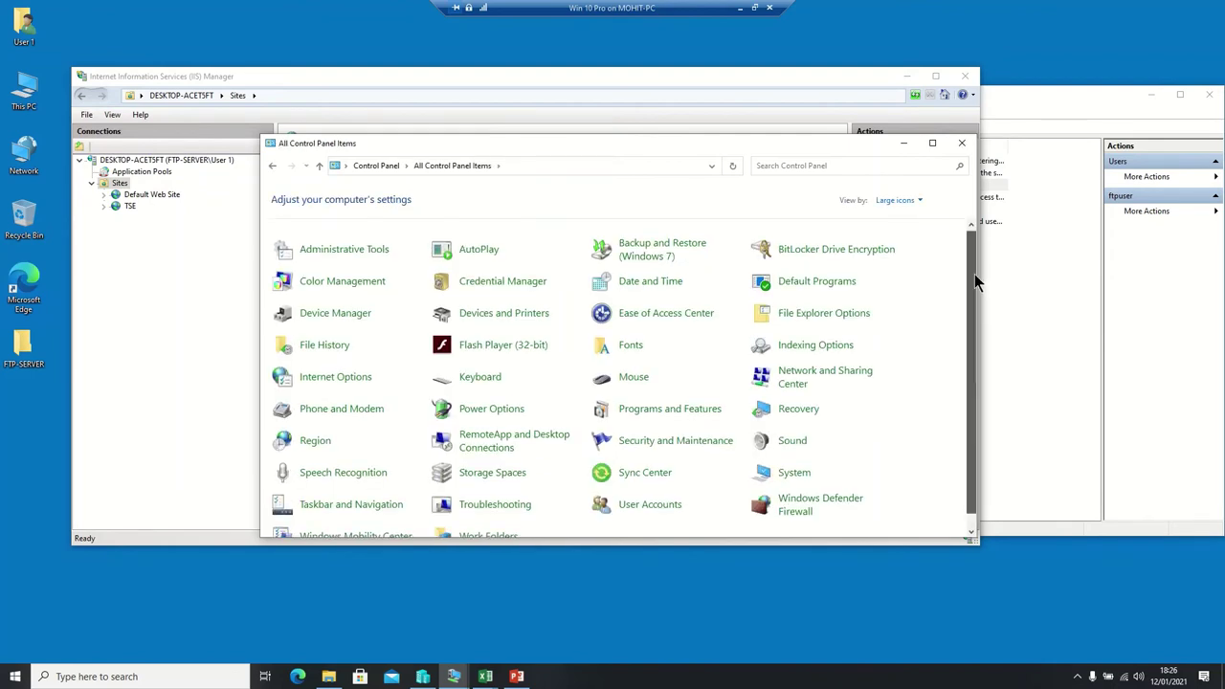
pyautogui.scroll(-1, 974, 274)
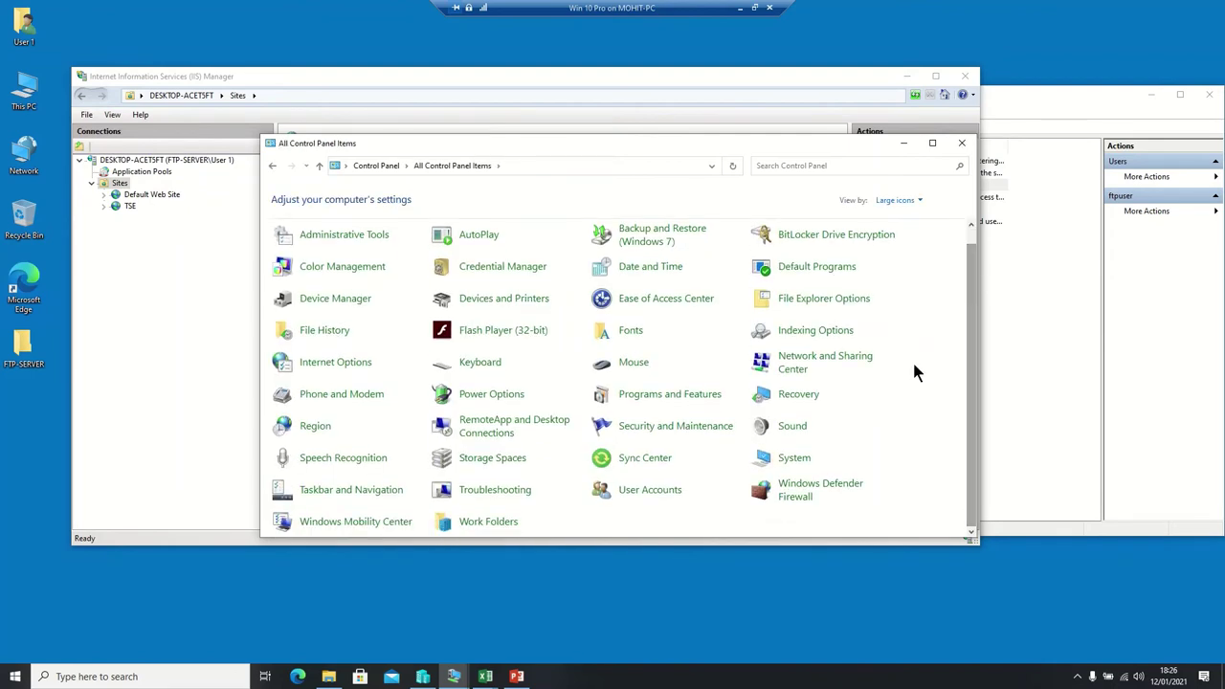
pyautogui.click(822, 488)
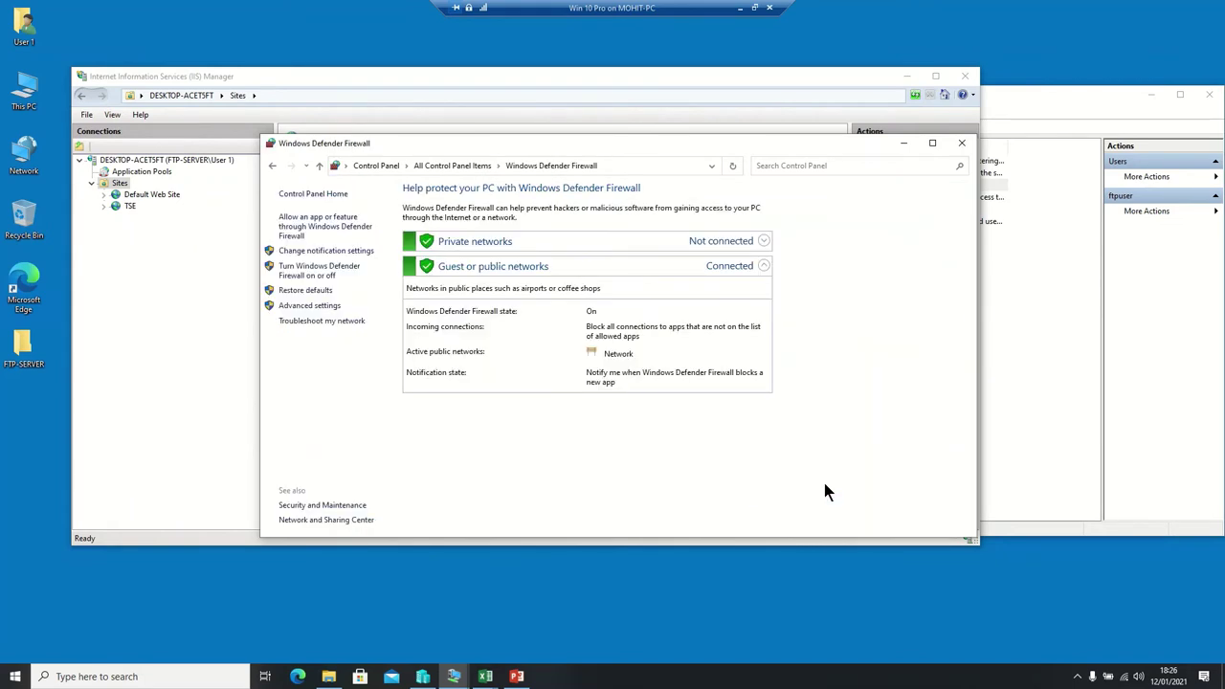
# Allow FTP Server through Windows Defender Firewall on both private and public networks, save the change and close the window.
pyautogui.click(297, 223)
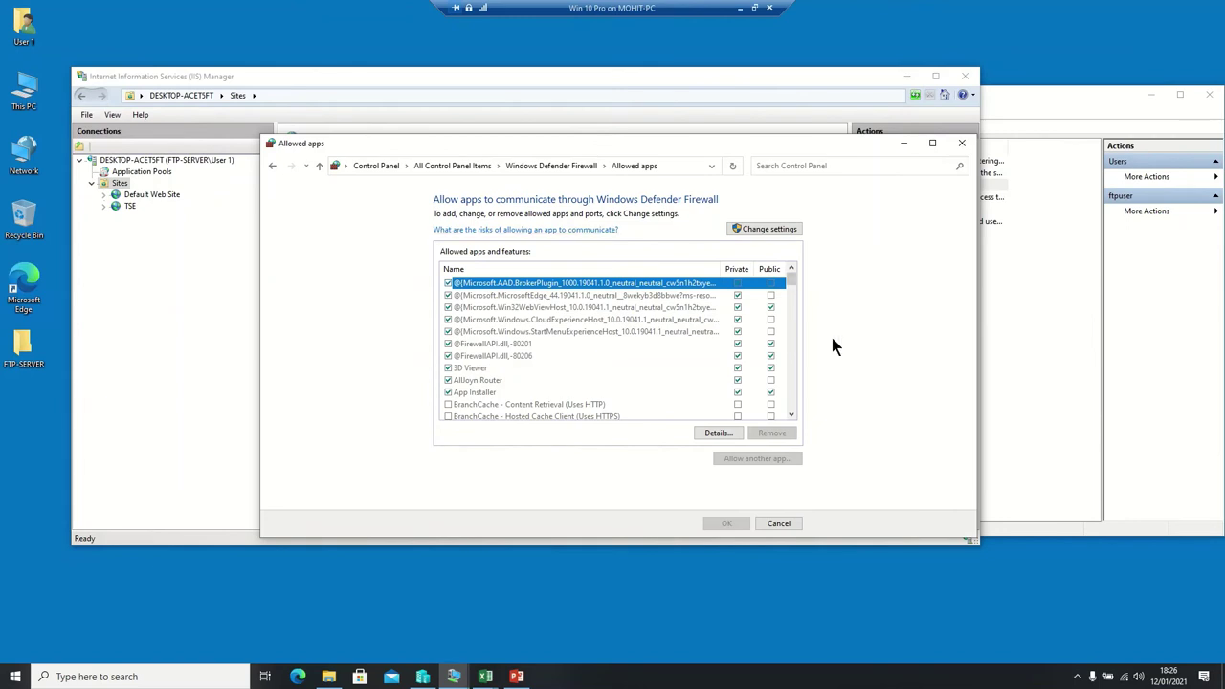
pyautogui.click(792, 418)
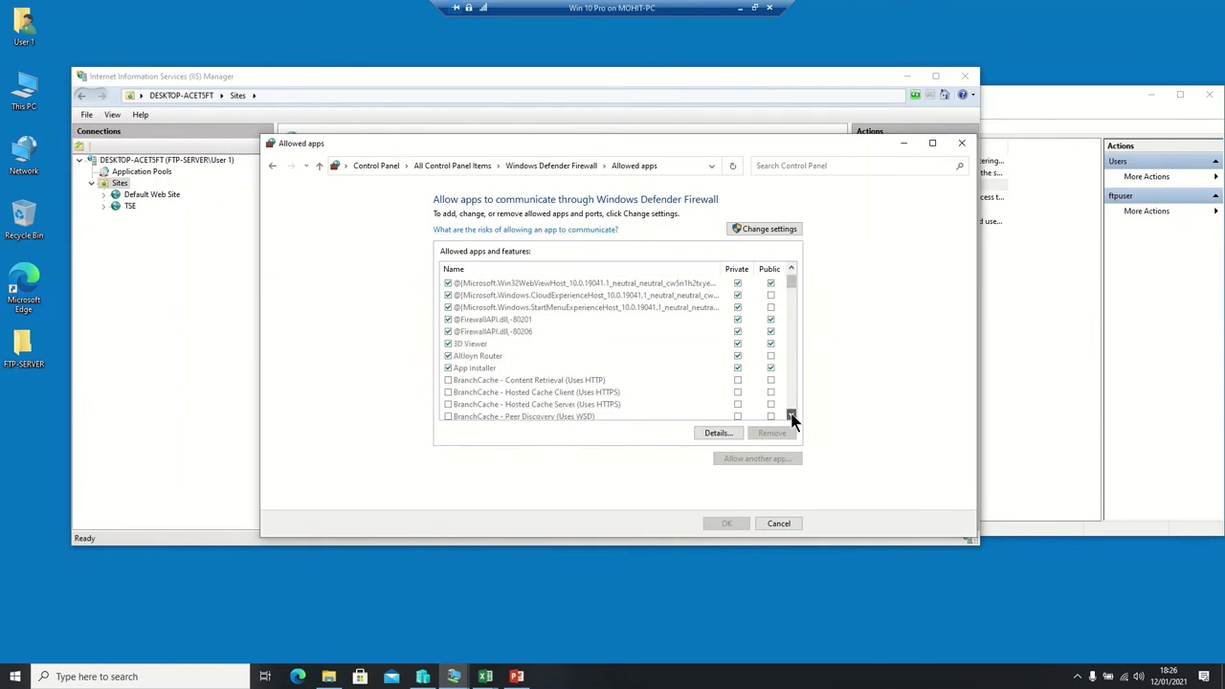
pyautogui.click(792, 418)
pyautogui.click(792, 418)
pyautogui.click(792, 418)
pyautogui.click(792, 418)
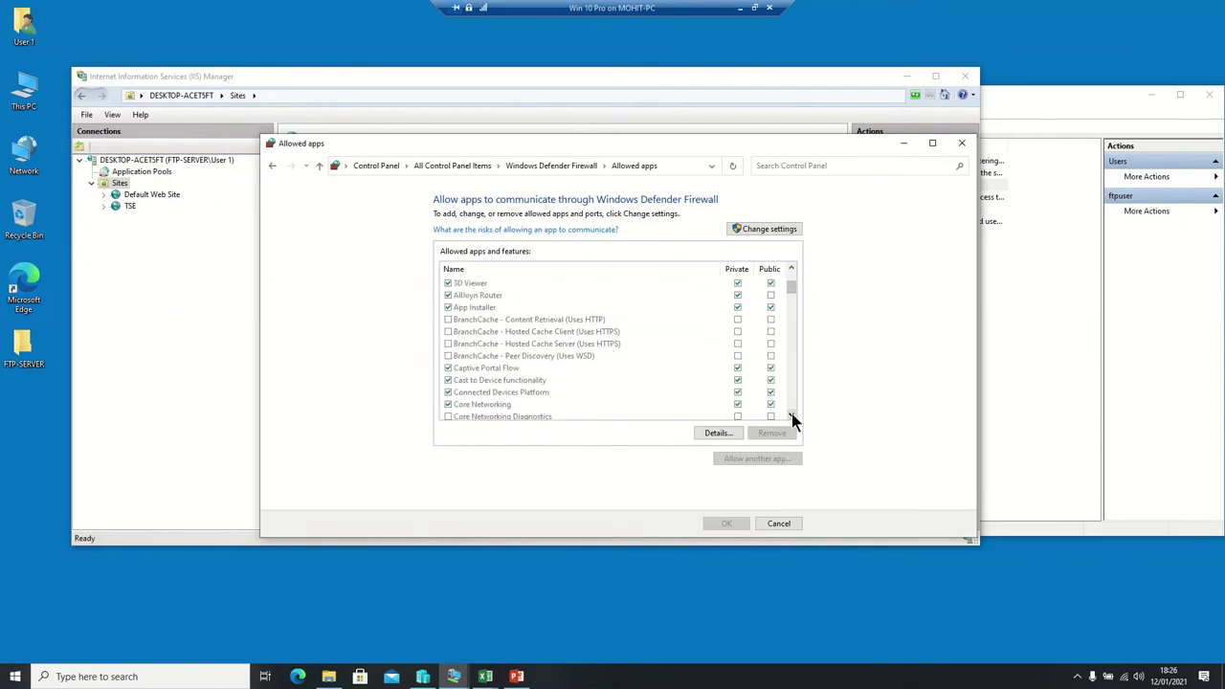
pyautogui.click(792, 418)
pyautogui.click(792, 418)
pyautogui.click(792, 419)
pyautogui.click(792, 418)
pyautogui.click(792, 418)
pyautogui.click(792, 418)
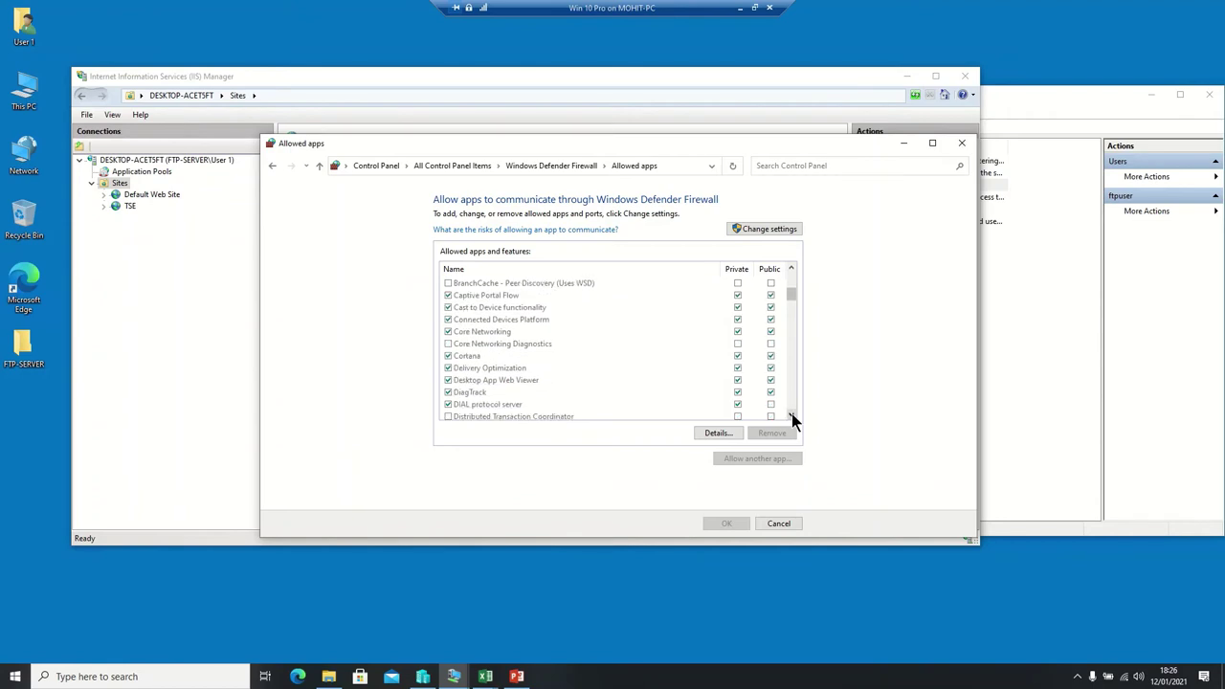
pyautogui.click(792, 417)
pyautogui.click(792, 417)
pyautogui.click(792, 417)
pyautogui.click(793, 417)
pyautogui.click(792, 417)
pyautogui.click(792, 417)
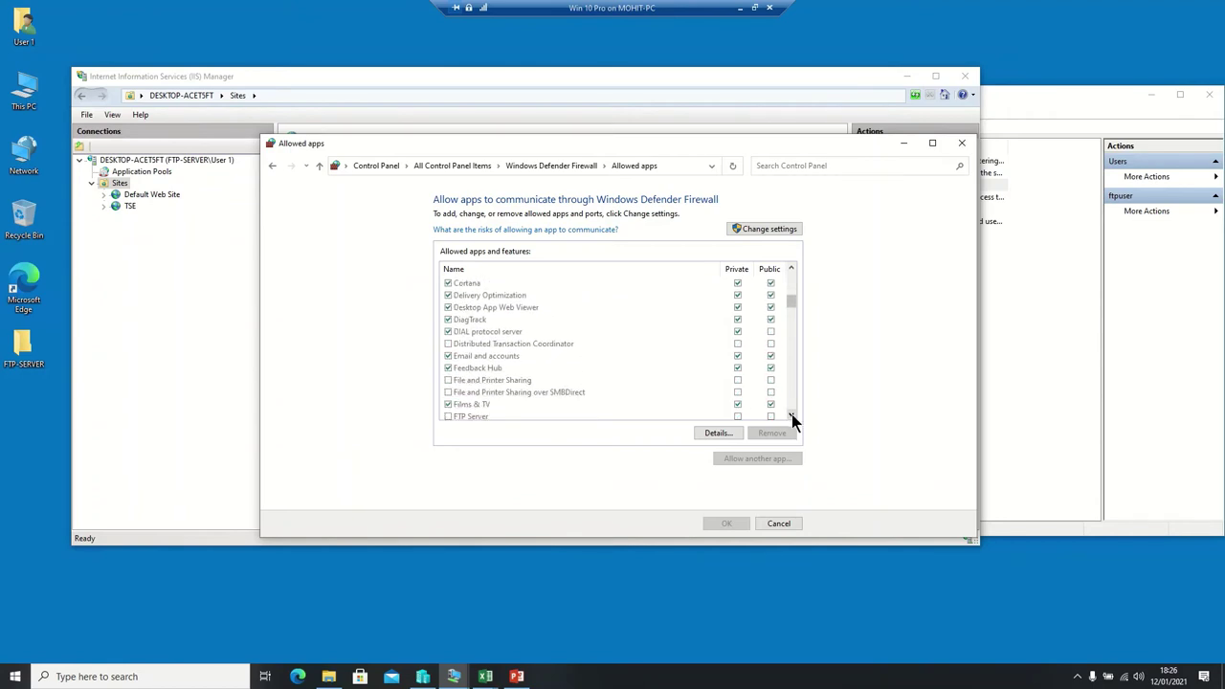
pyautogui.click(792, 417)
pyautogui.click(792, 417)
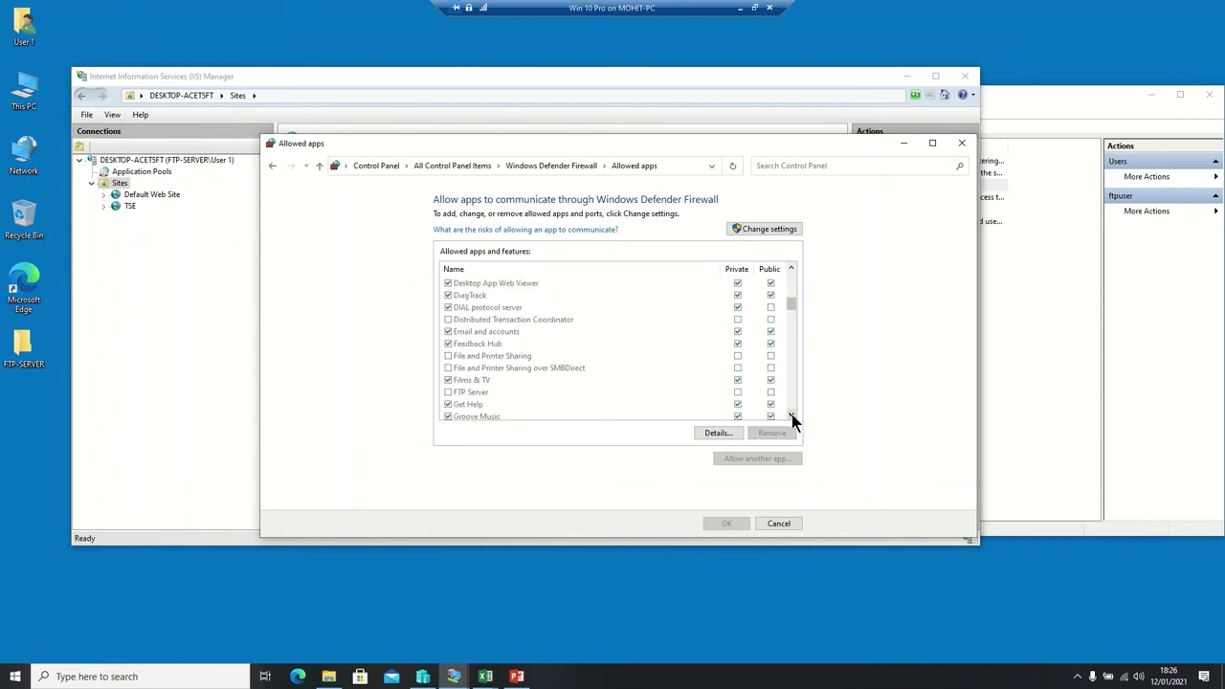
pyautogui.click(752, 230)
pyautogui.click(449, 394)
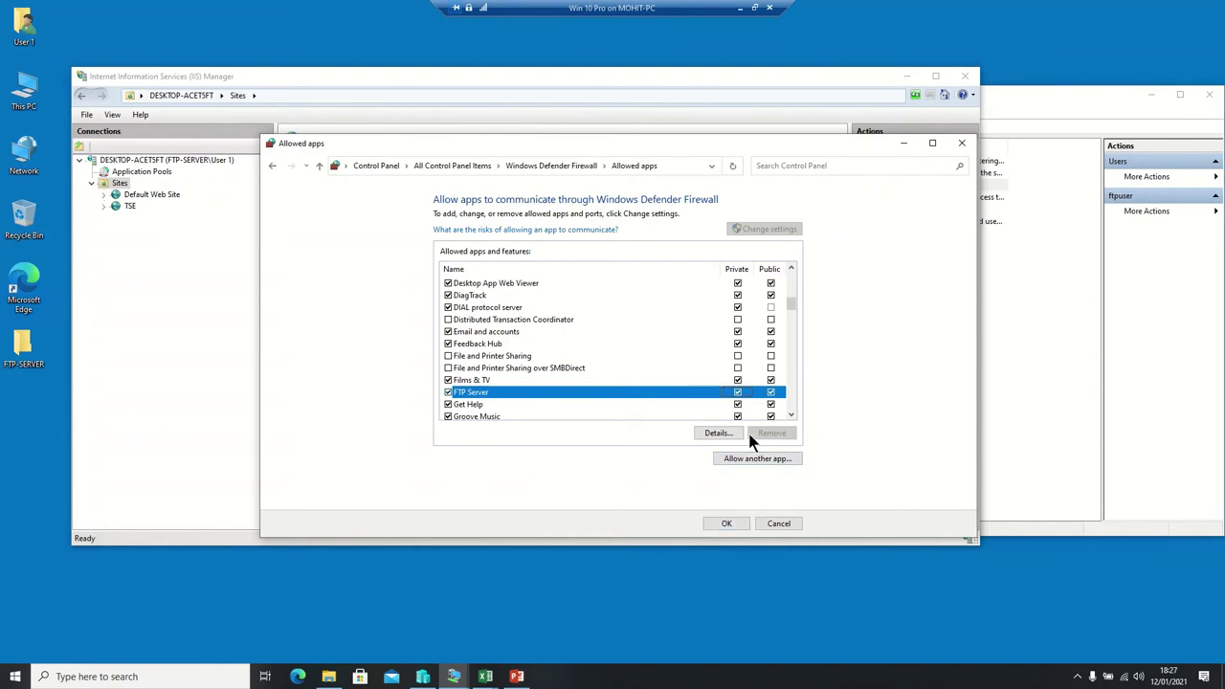
pyautogui.moveTo(852, 144); pyautogui.dragTo(885, 256)
pyautogui.click(761, 642)
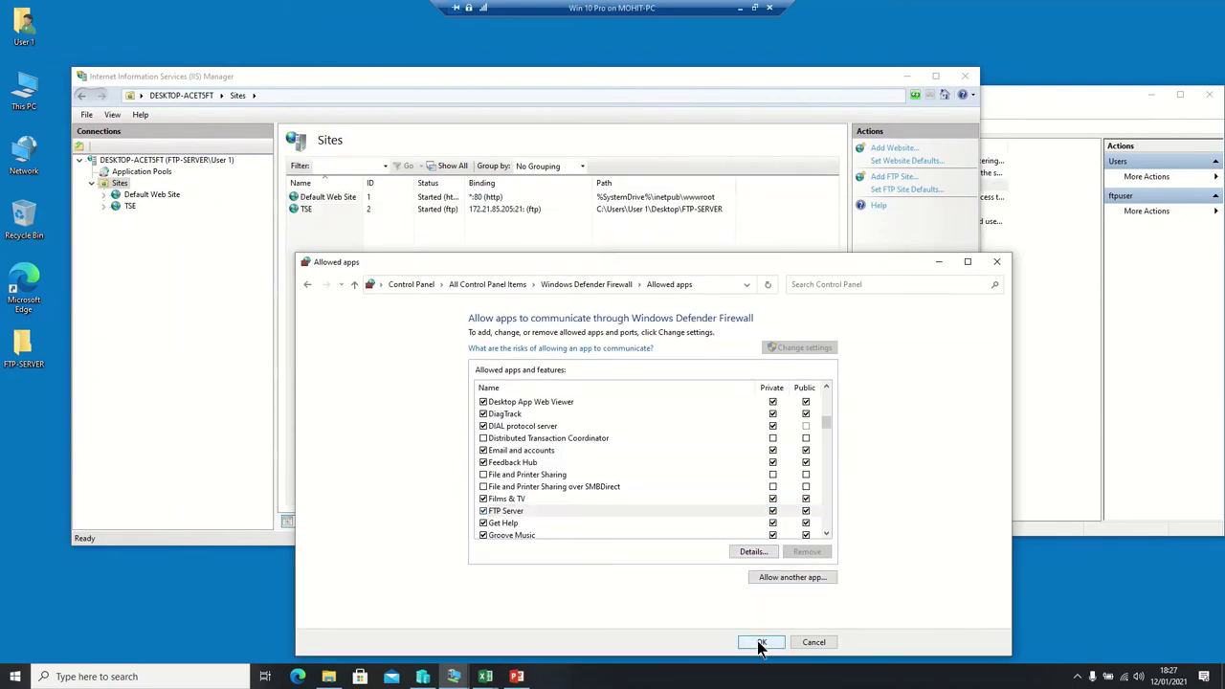
pyautogui.click(995, 262)
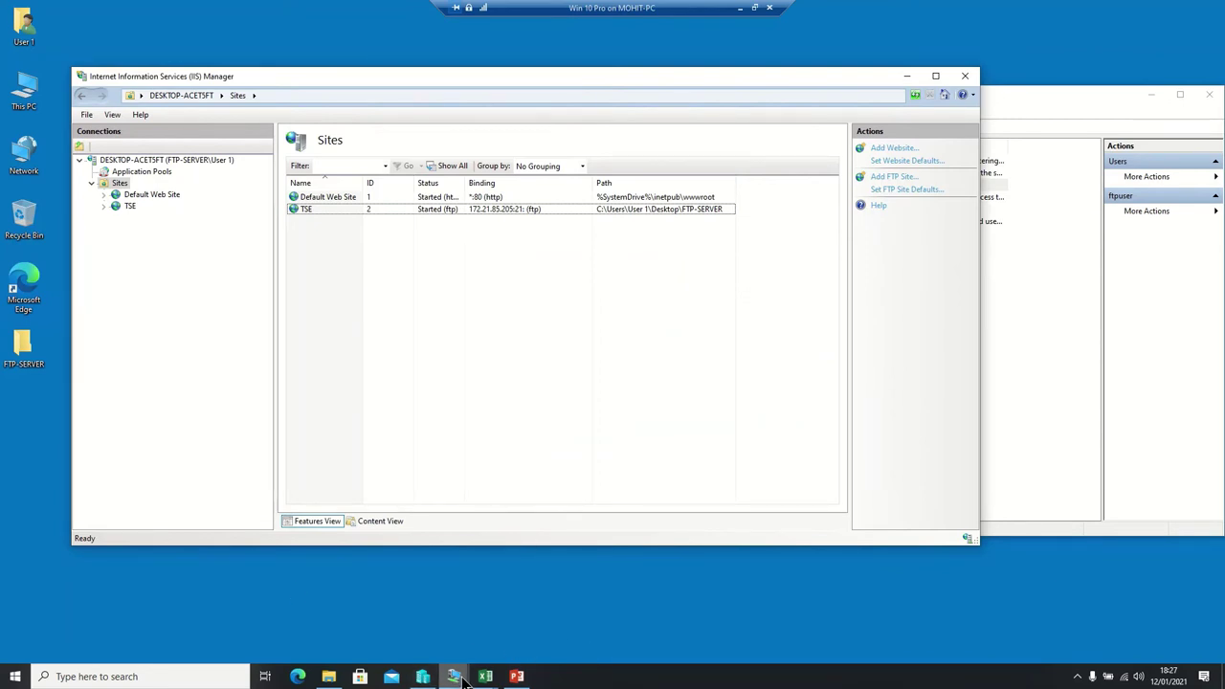
# Open a Command Prompt through cmd and run ipconfig to look up the server's IP address.
pyautogui.moveTo(458, 679)
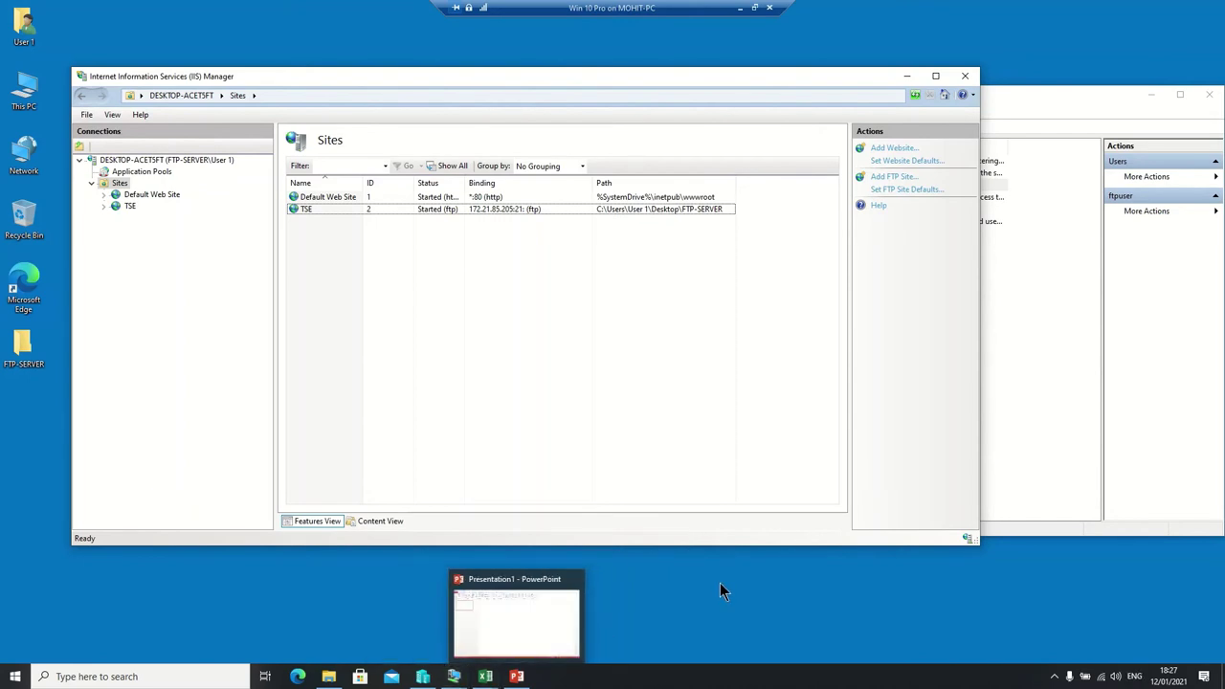
pyautogui.click(648, 75)
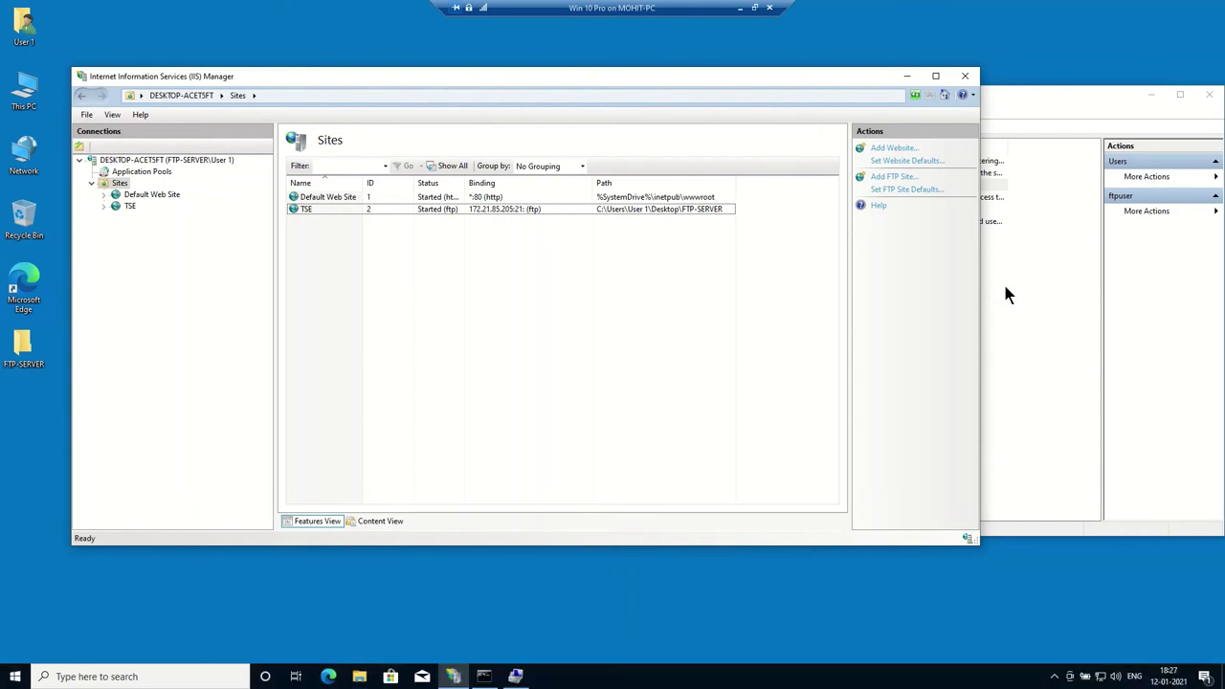
pyautogui.moveTo(707, 84); pyautogui.dragTo(739, 65)
pyautogui.press('super+r')
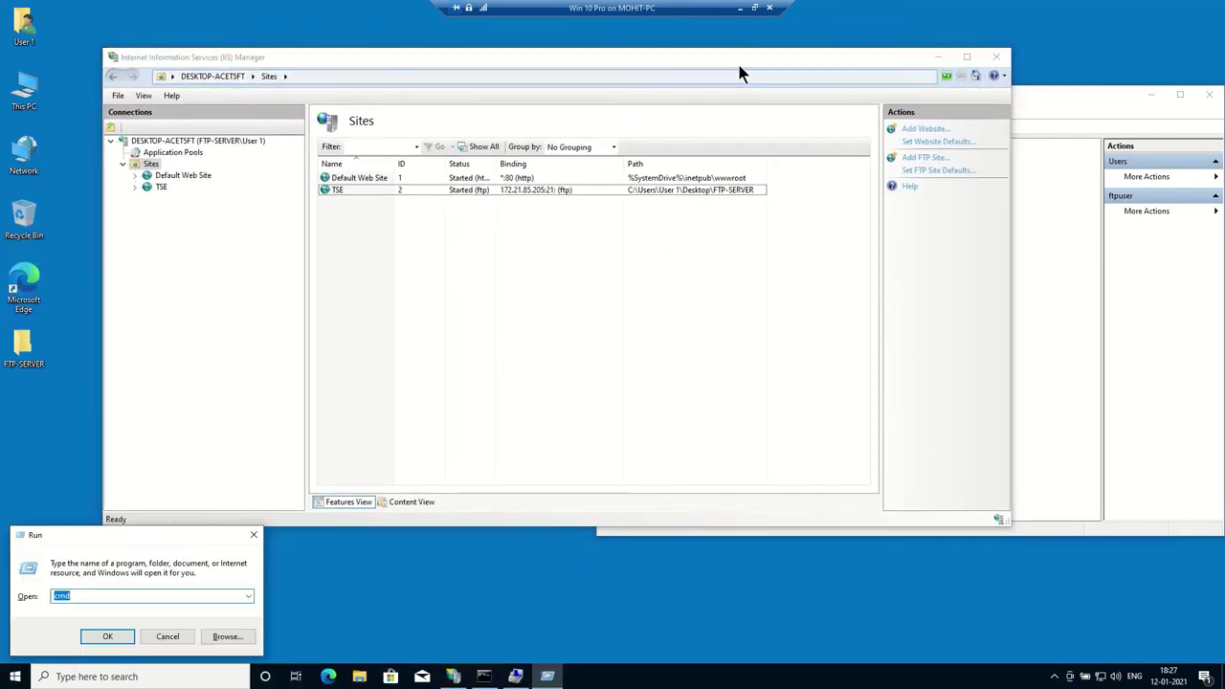
pyautogui.press('Return')
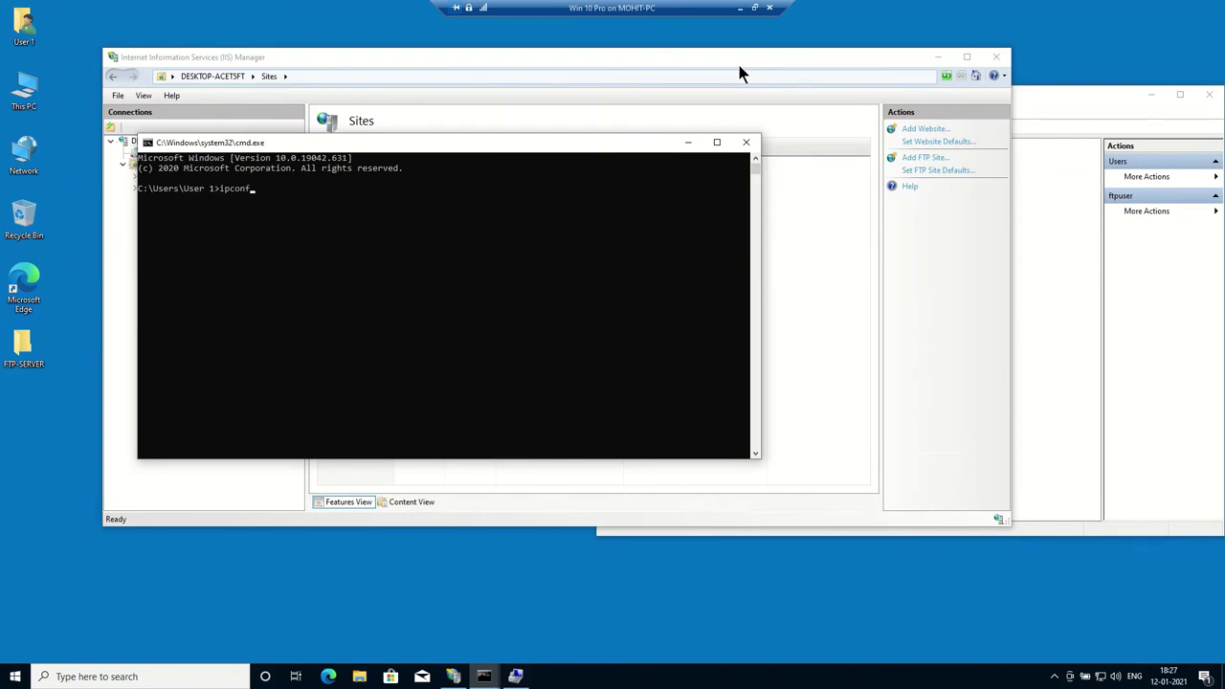
pyautogui.write('ipconfig')
pyautogui.press('Return')
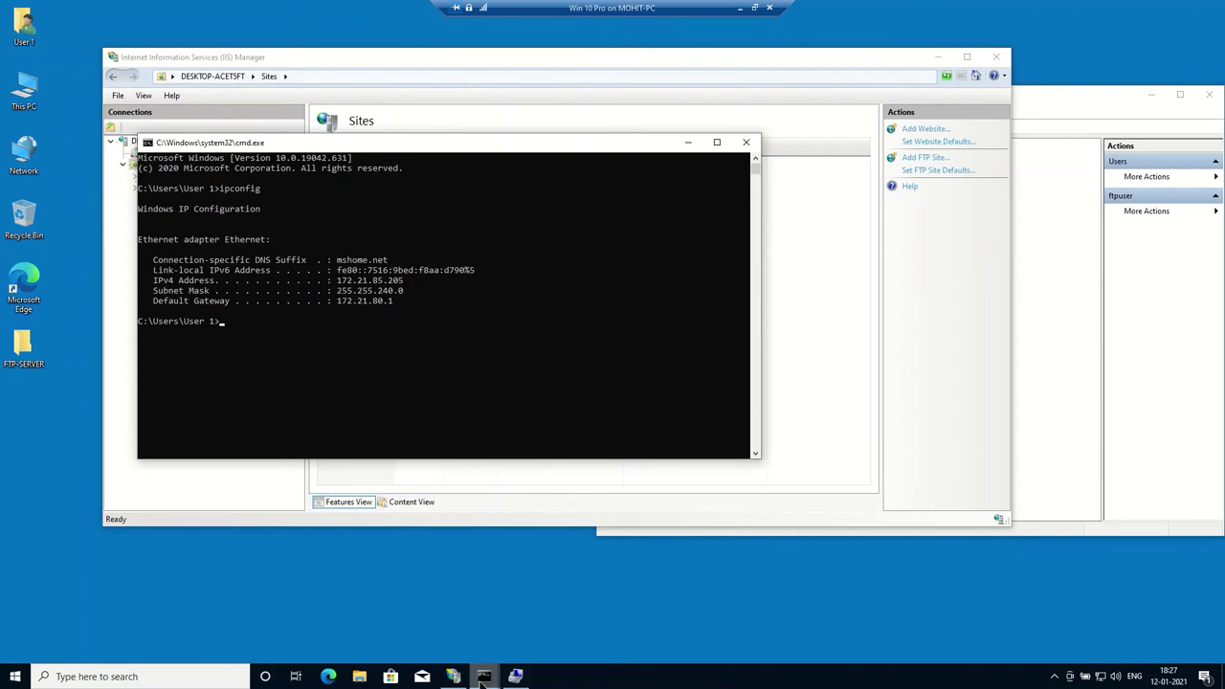
# Minimize the virtual machine session to return to the host computer's desktop.
pyautogui.moveTo(517, 678)
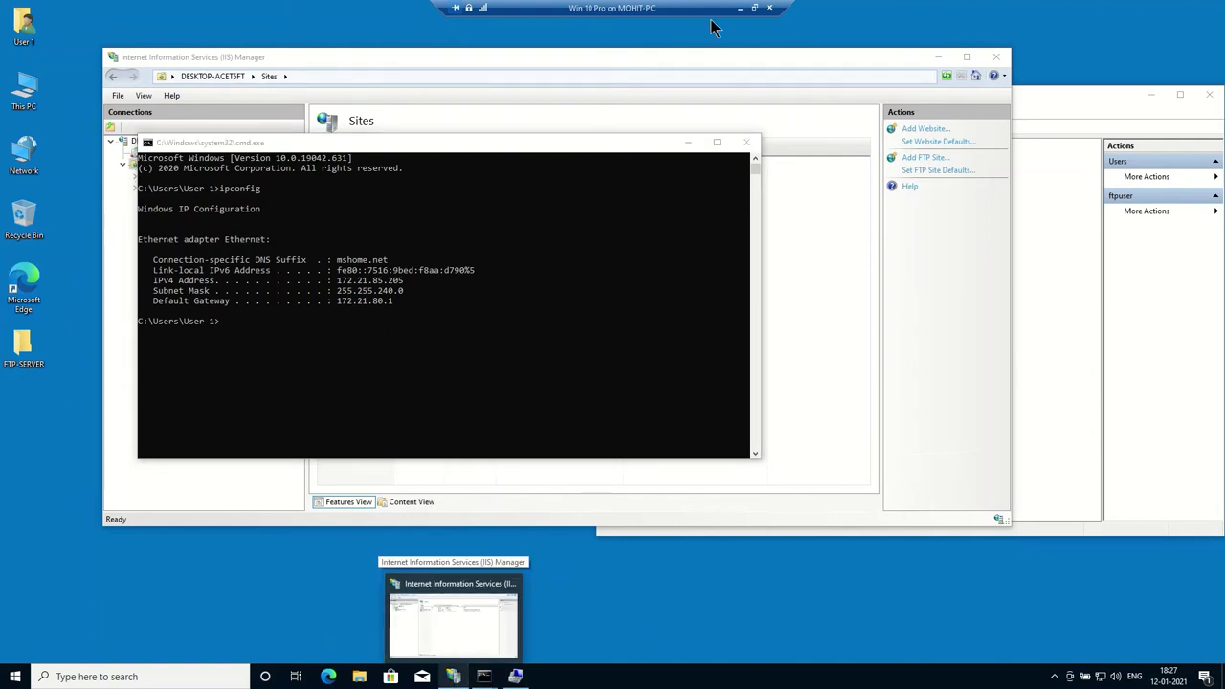
pyautogui.click(740, 7)
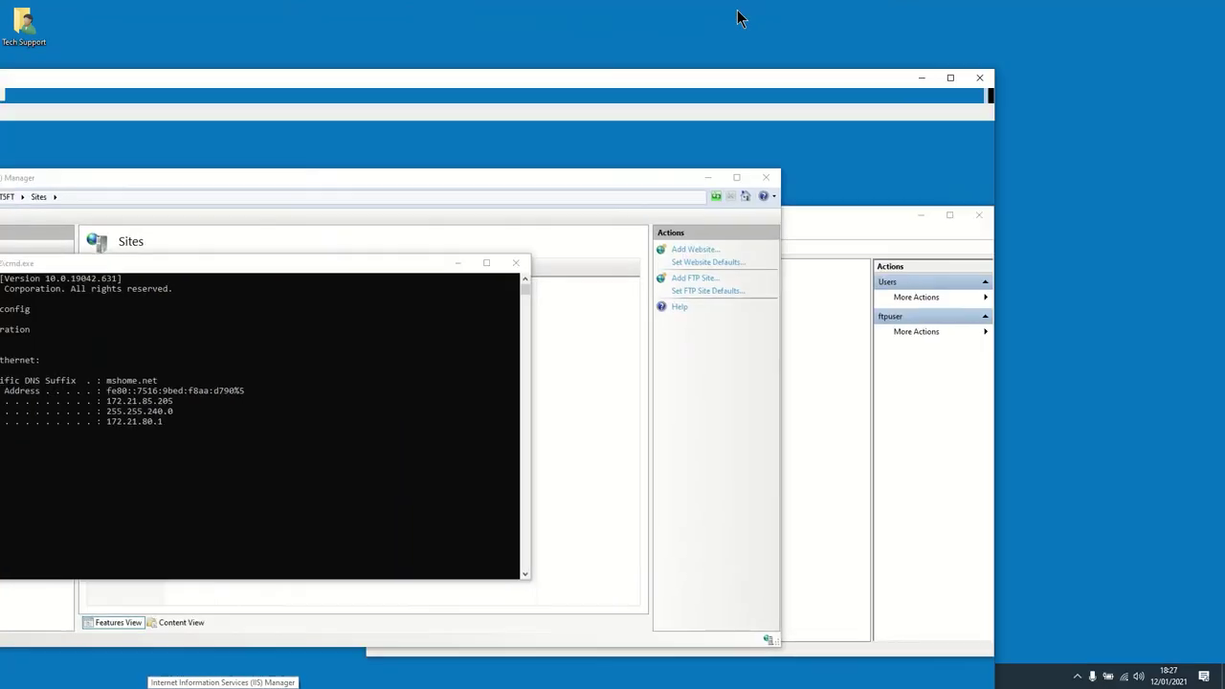
# Switch to the PC1 virtual machine, launch SmartFTP Client and get past its trial window.
pyautogui.click(383, 615)
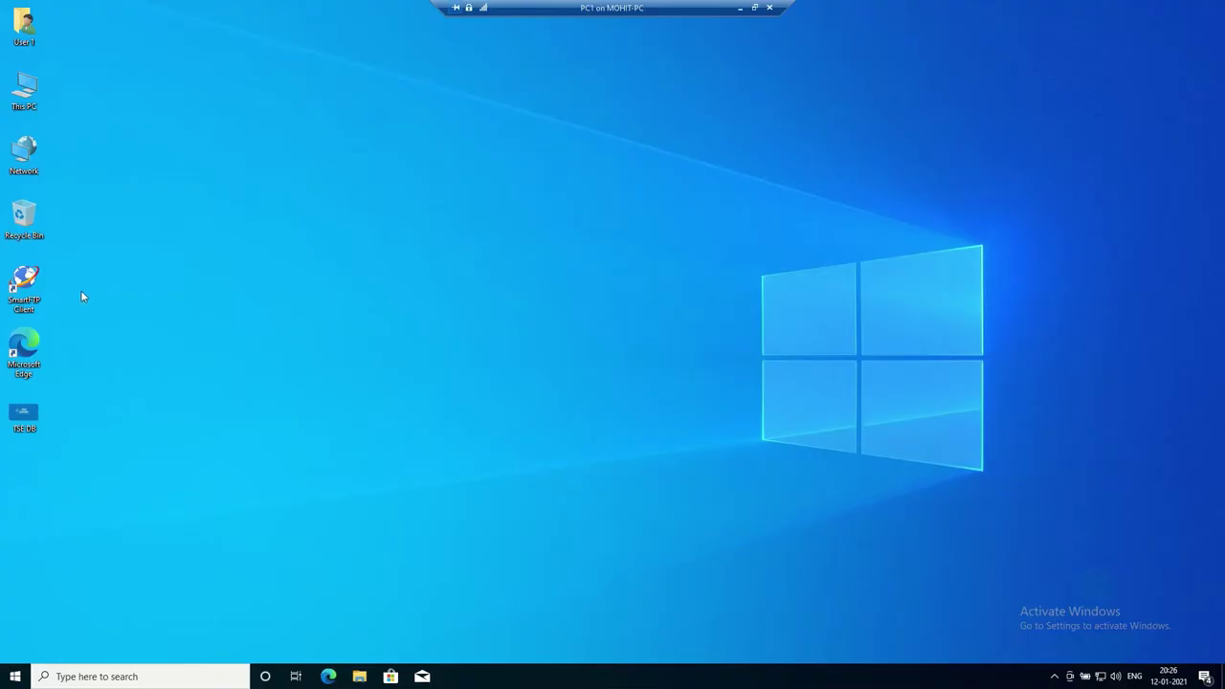
pyautogui.doubleClick(25, 296)
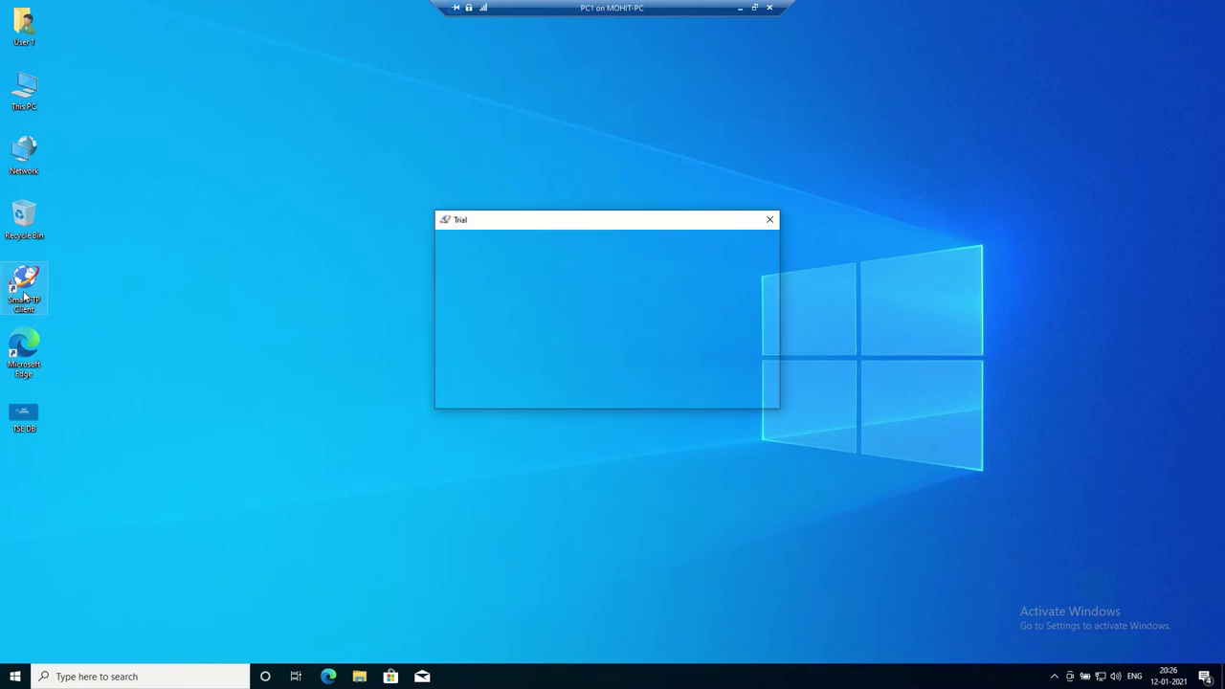
pyautogui.click(517, 370)
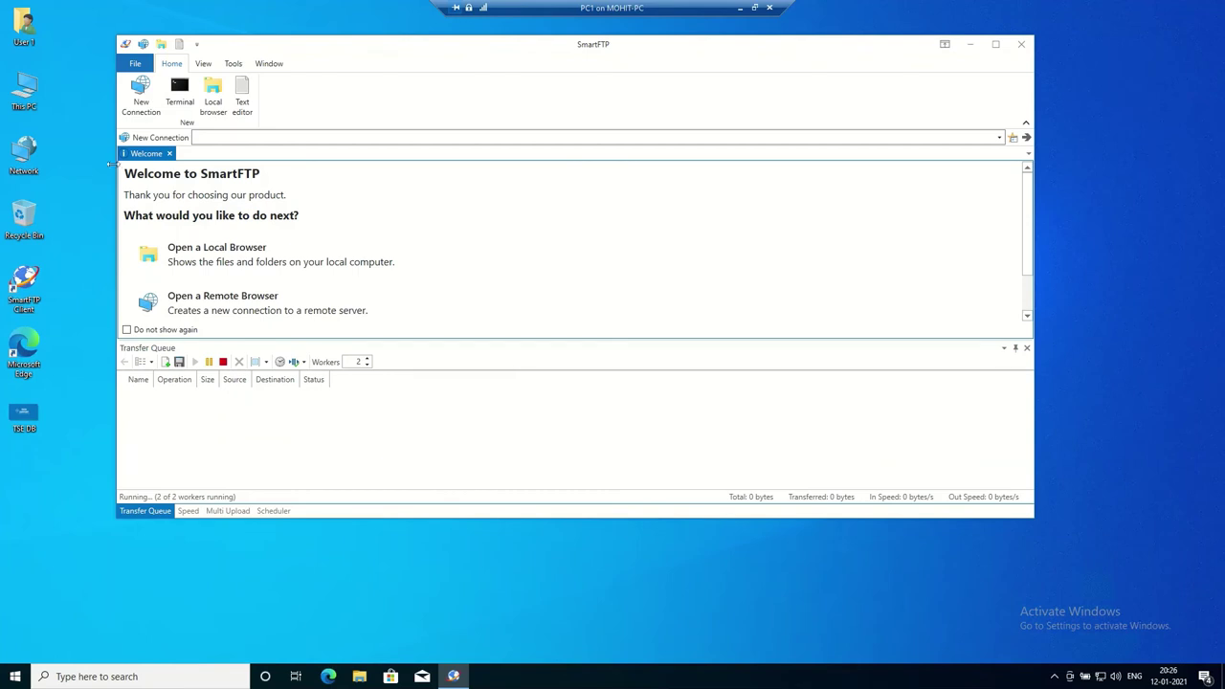
# Start a new connection using the FTP protocol and set its host to 172.21.85.205.
pyautogui.click(142, 96)
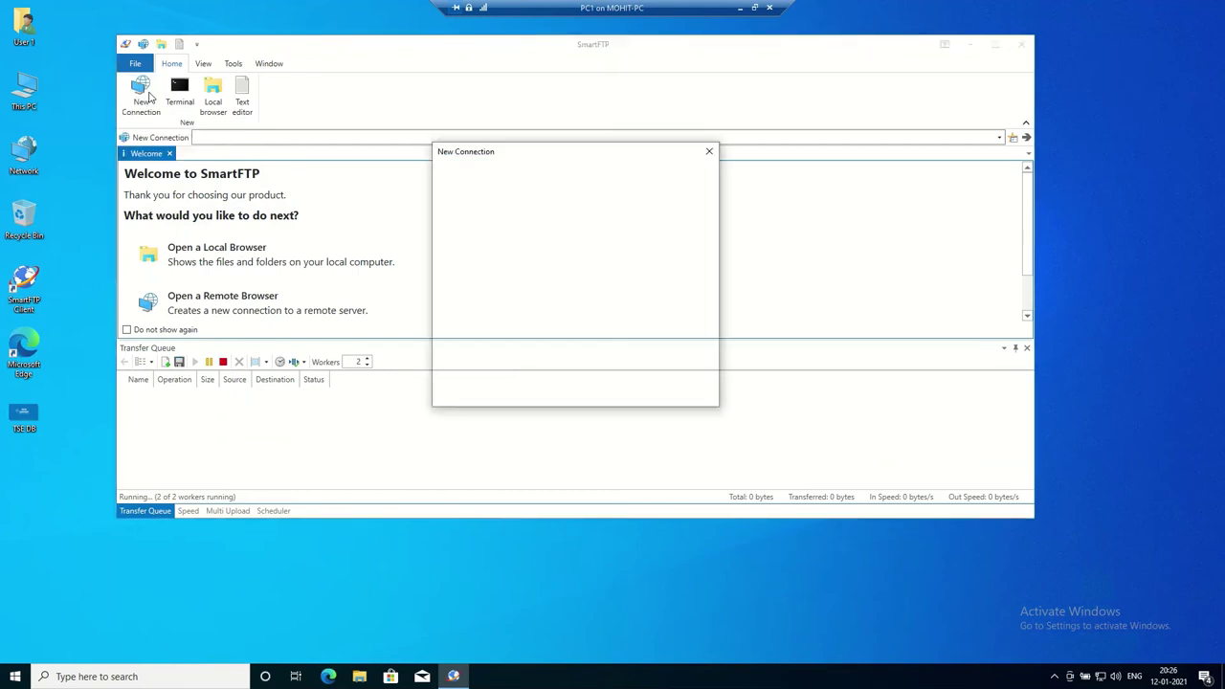
pyautogui.click(538, 190)
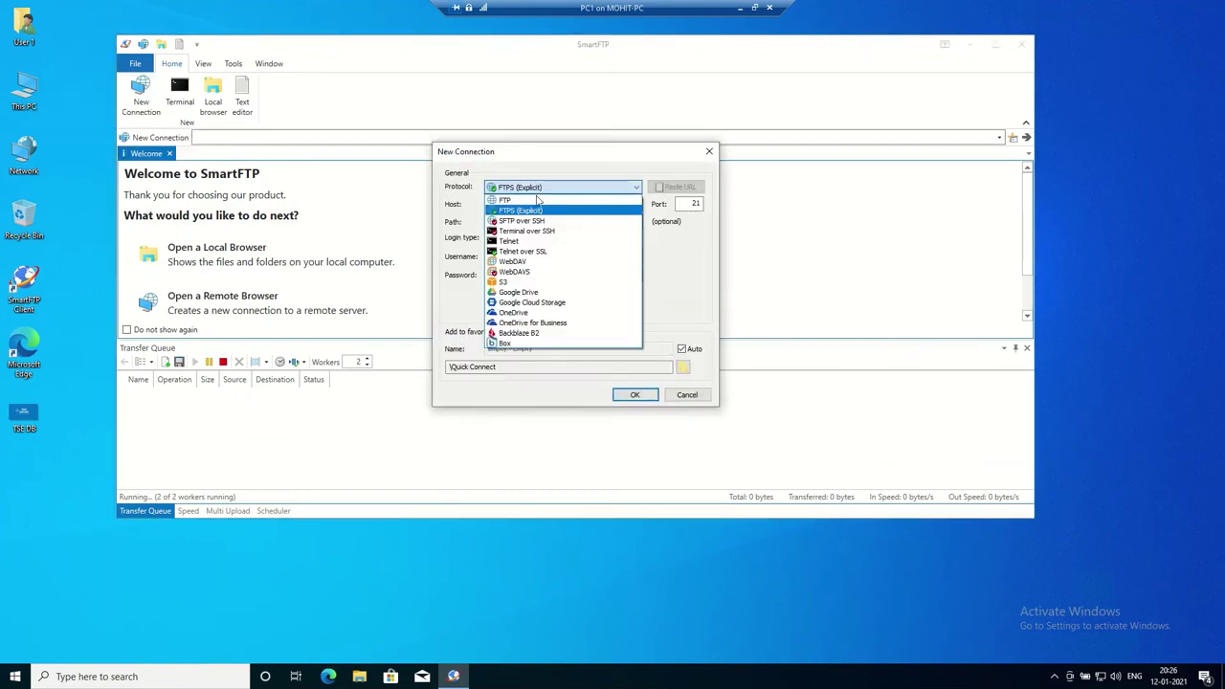
pyautogui.click(533, 200)
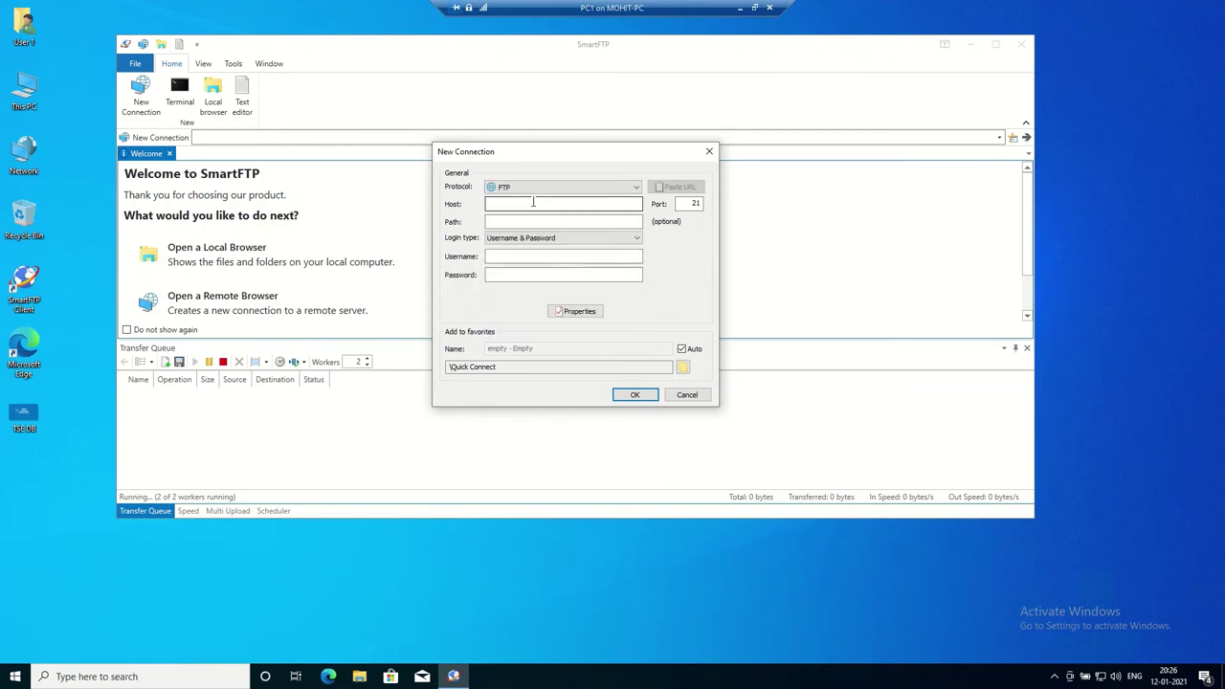
pyautogui.click(531, 202)
pyautogui.write('1')
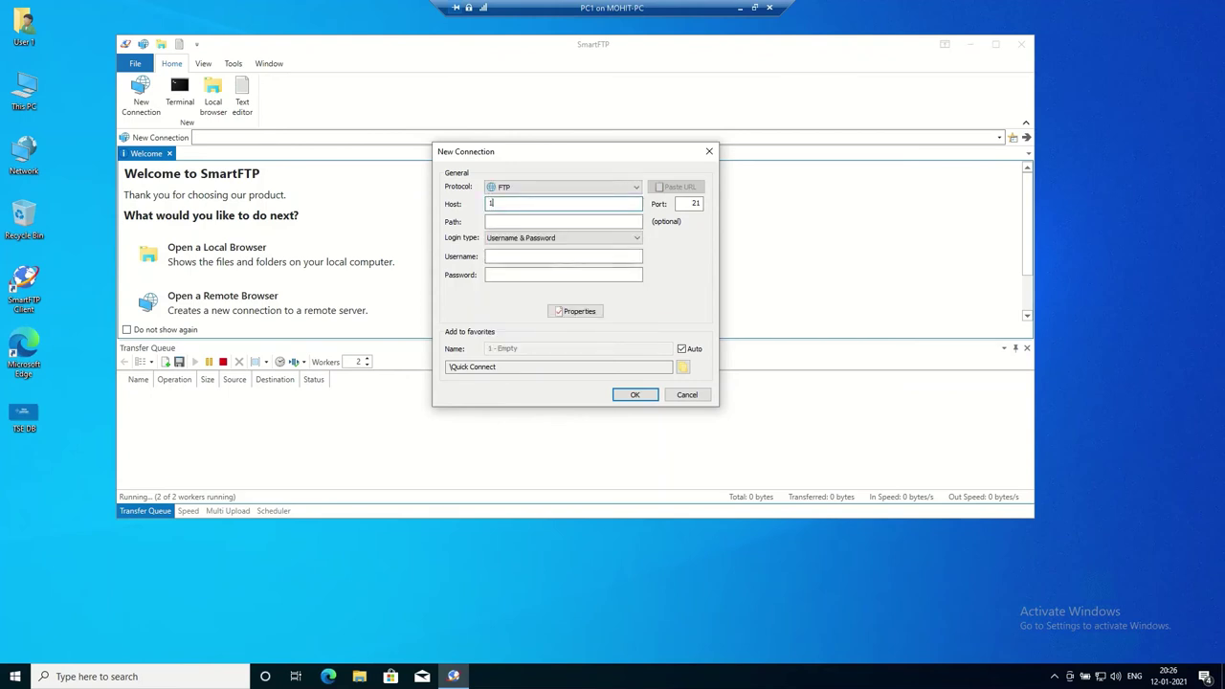
pyautogui.write('72.21.85.205')
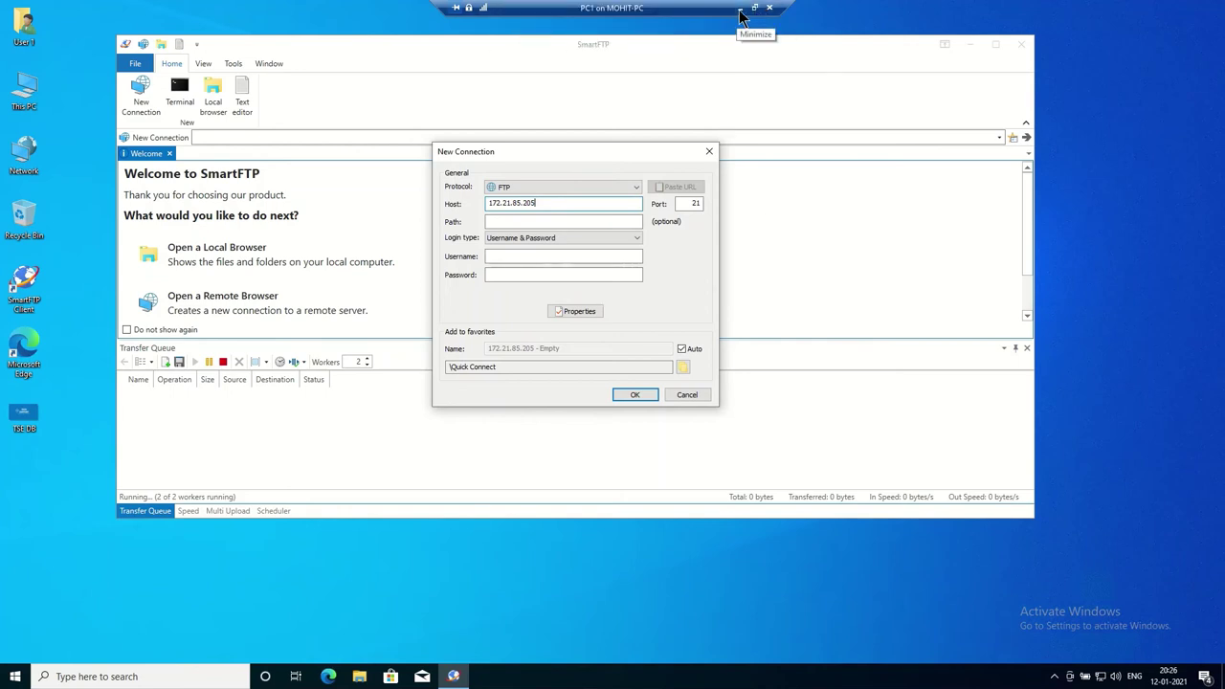
# Check the IPv4 address in the Win 10 Pro virtual machine's Command Prompt and return to the PC1 session.
pyautogui.click(740, 9)
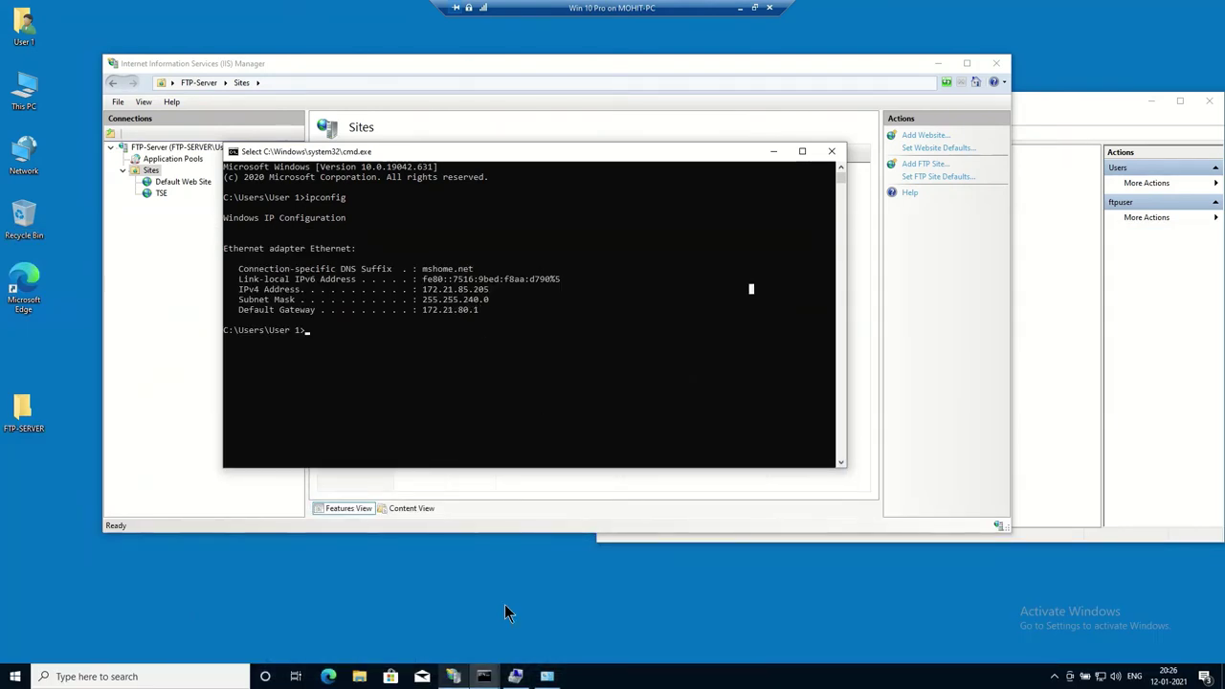
pyautogui.click(745, 8)
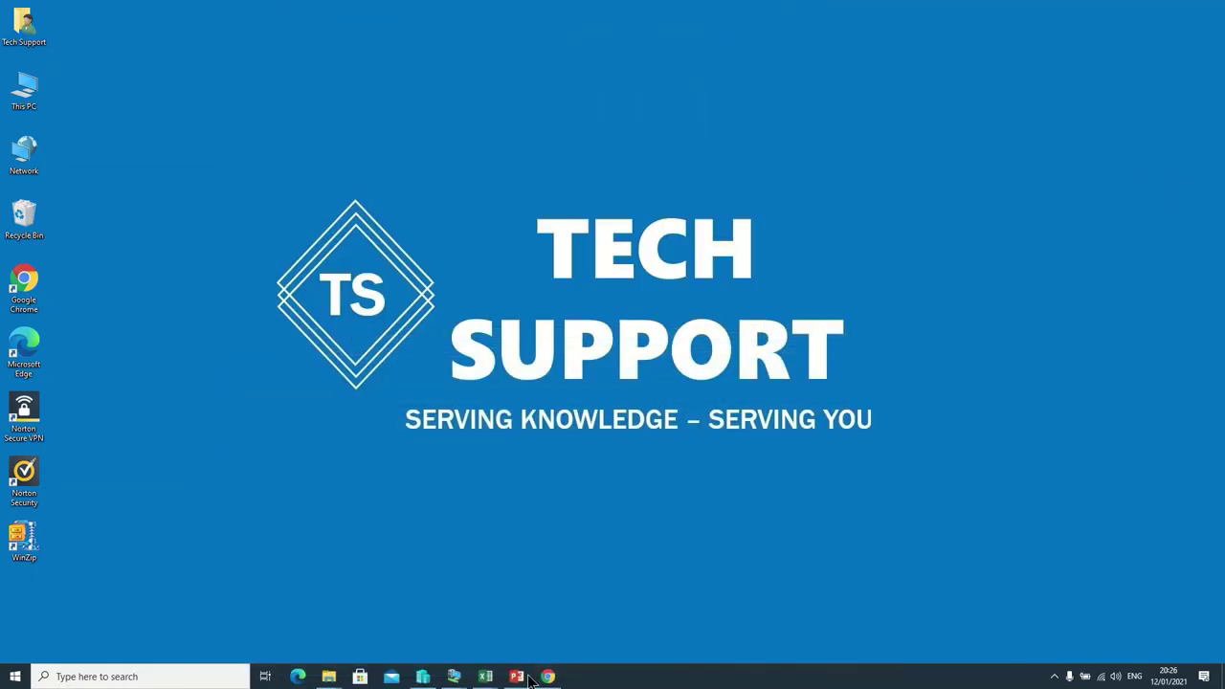
pyautogui.moveTo(453, 676)
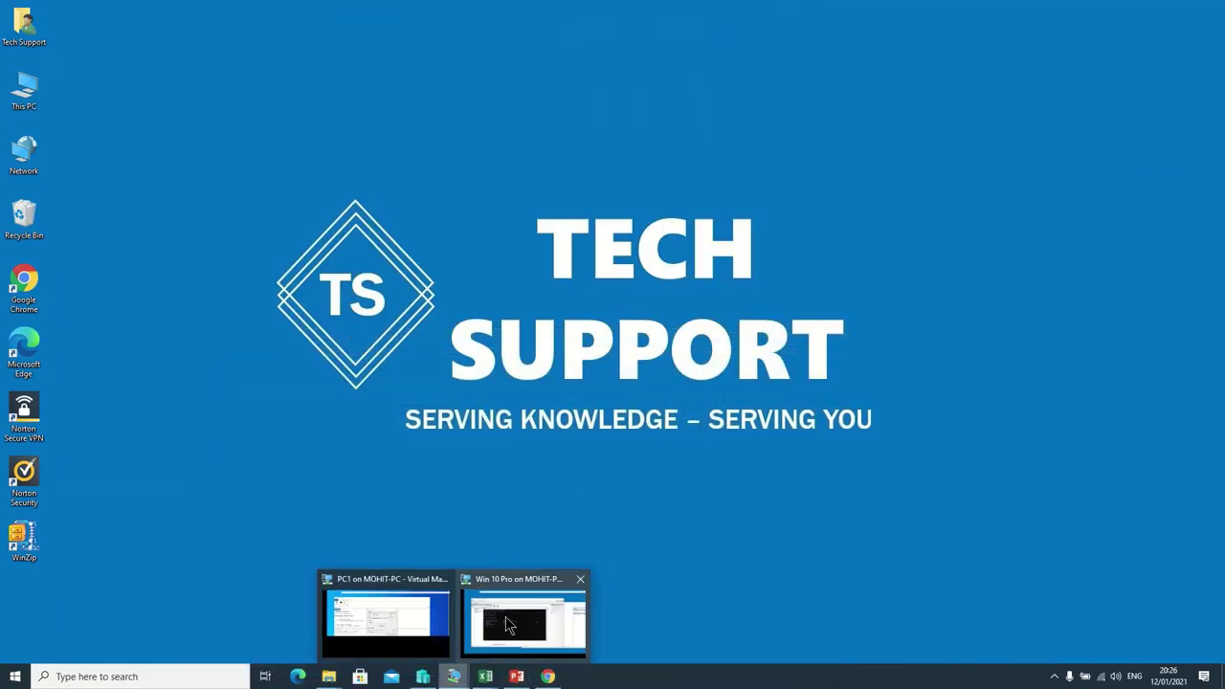
pyautogui.click(398, 622)
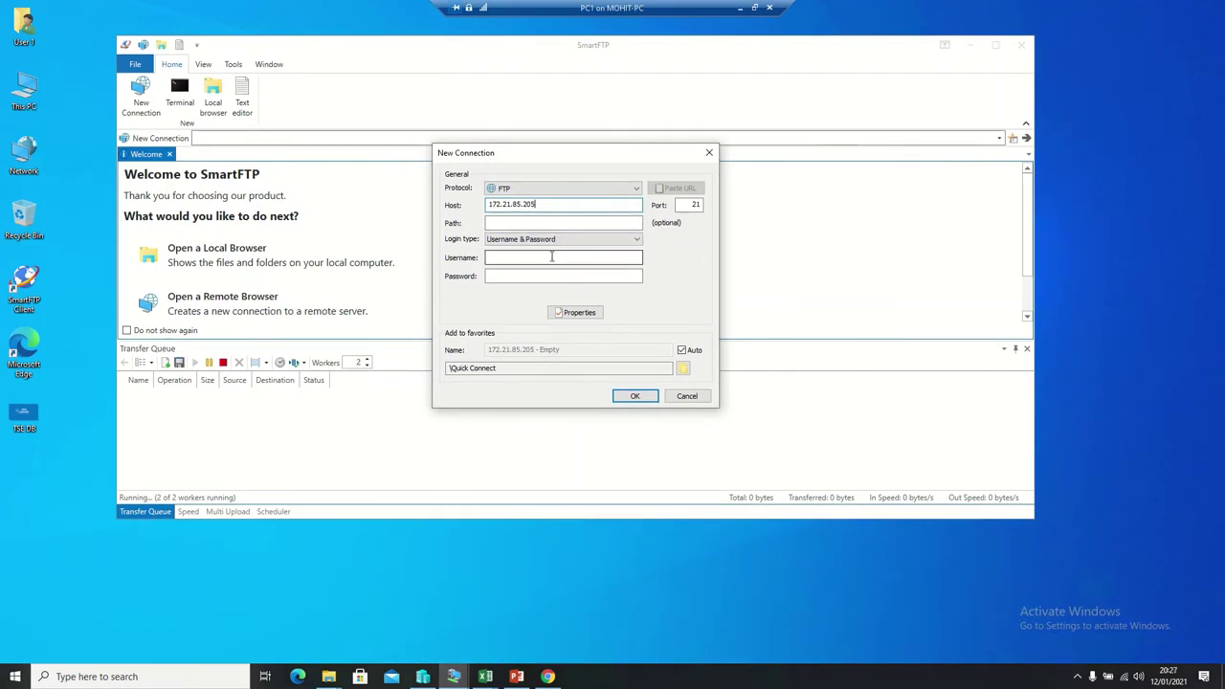
# Enter the username ftpuser and the account password for the new connection, and connect to the FTP server.
pyautogui.click(552, 256)
pyautogui.write('ftp')
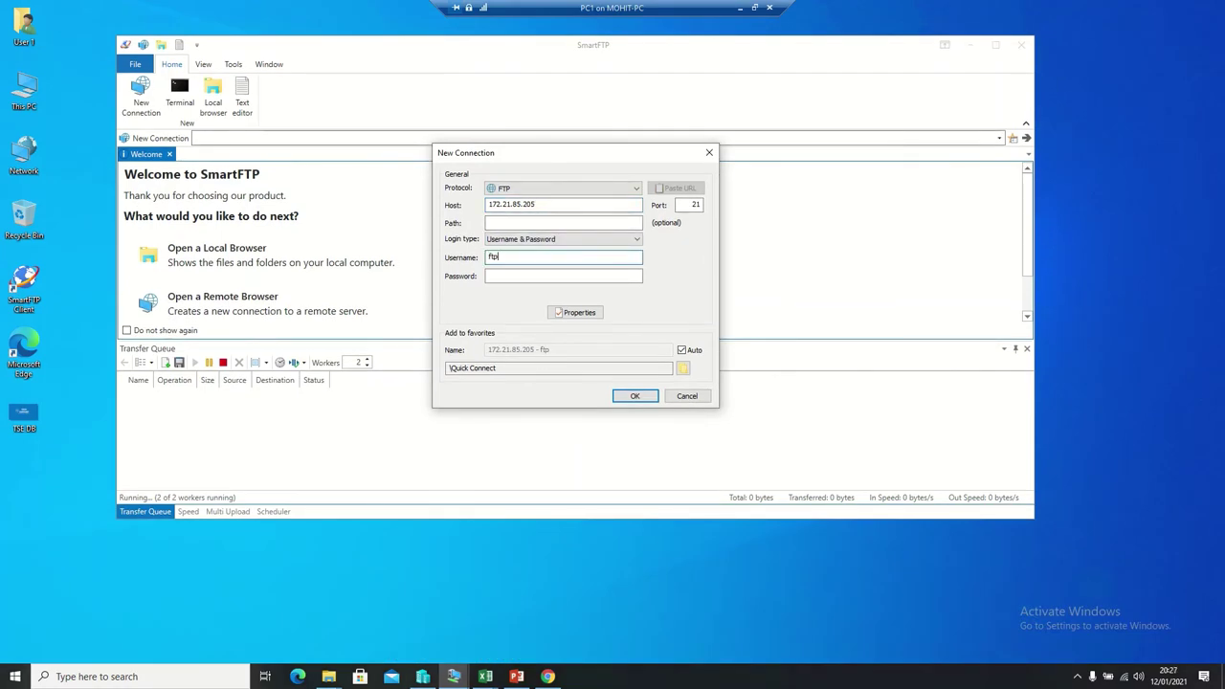
pyautogui.write('user')
pyautogui.click(563, 275)
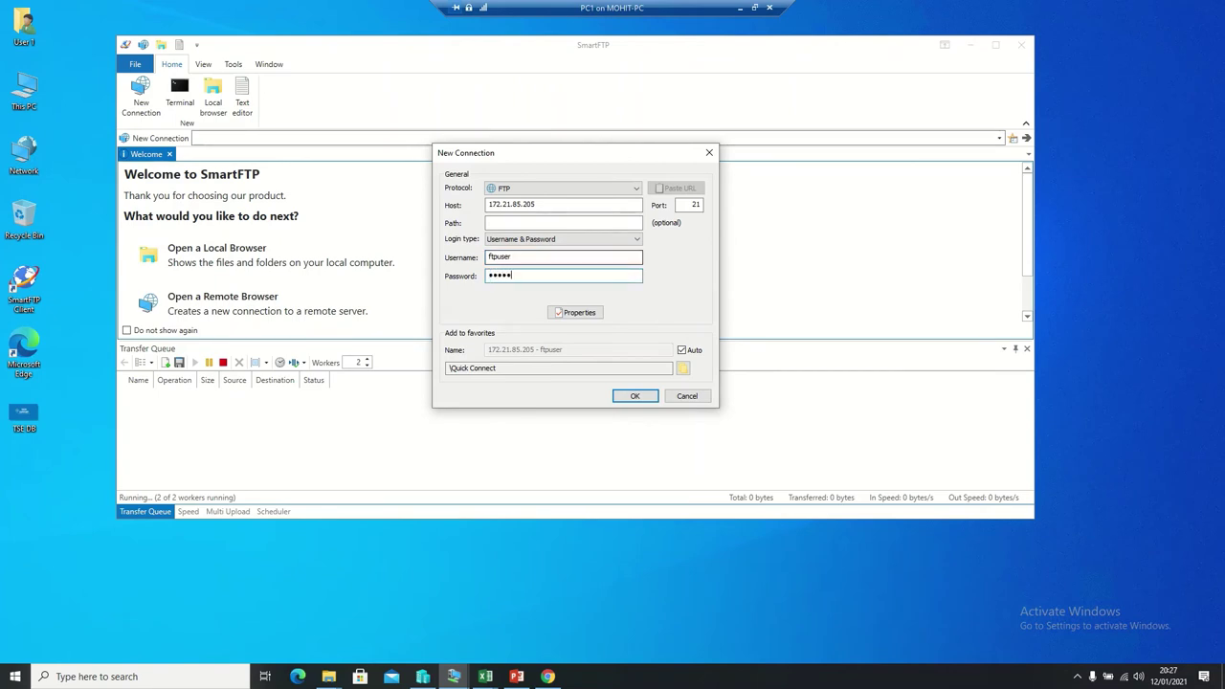
pyautogui.write('**********')
pyautogui.click(636, 397)
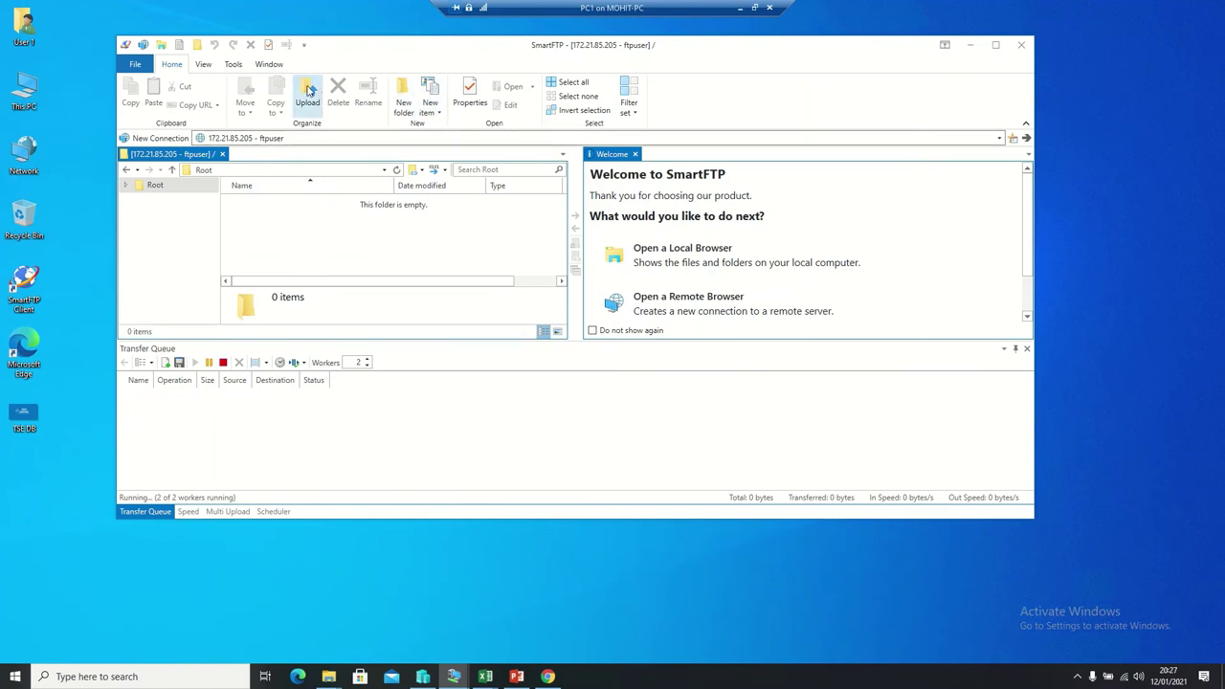
# Upload the TSE DB image from the desktop to the FTP server's root folder.
pyautogui.click(307, 96)
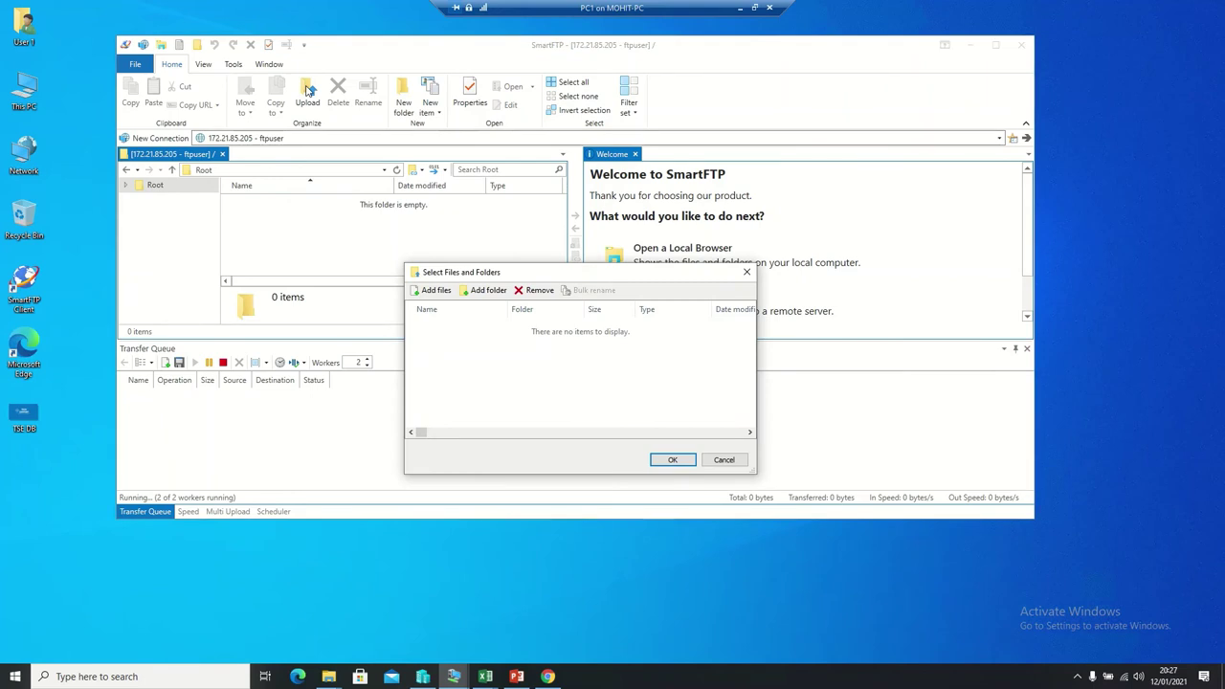
pyautogui.click(433, 290)
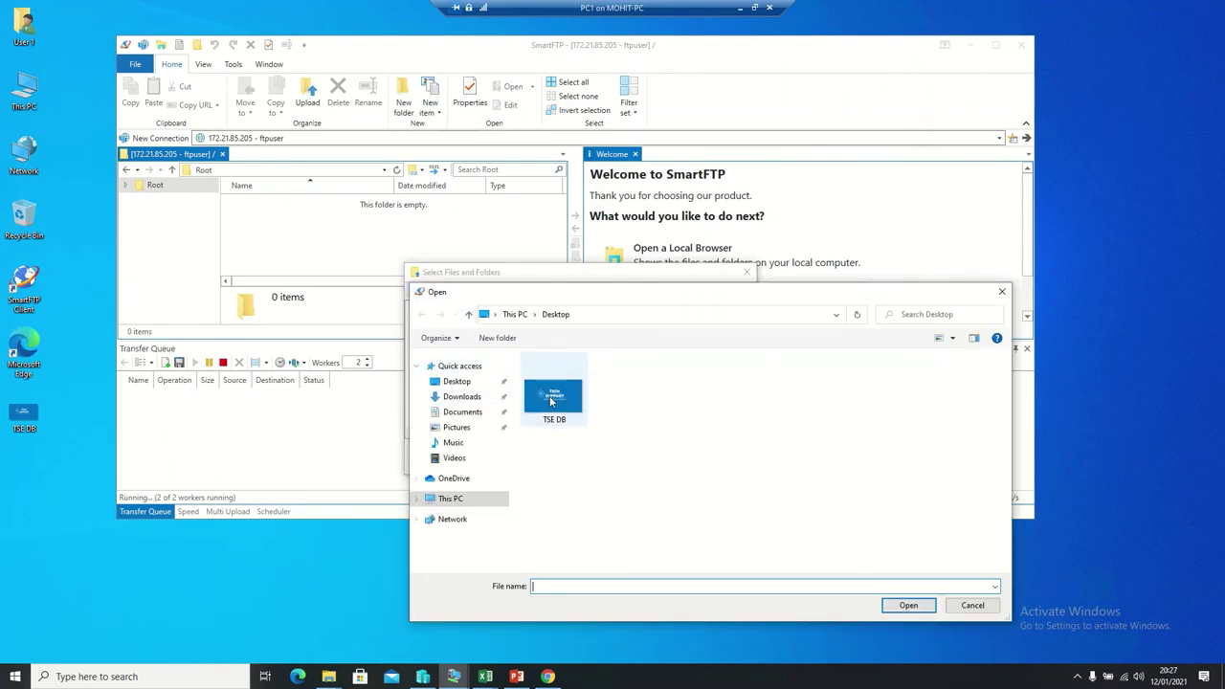
pyautogui.doubleClick(553, 401)
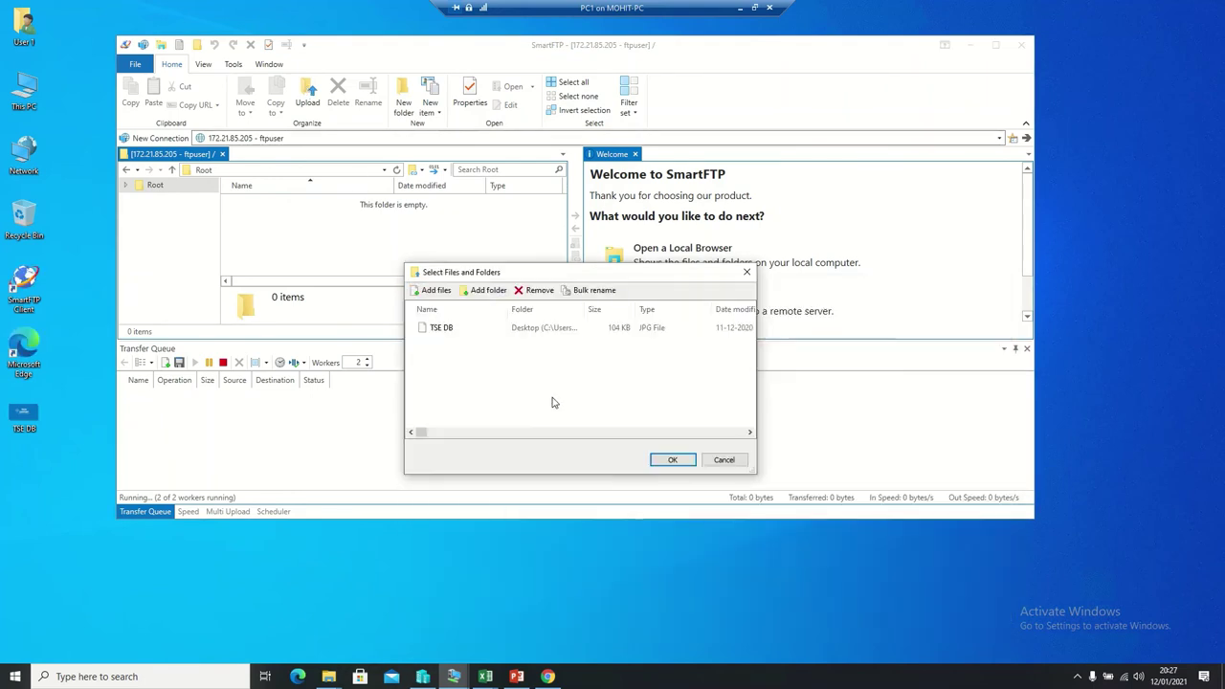
pyautogui.click(673, 461)
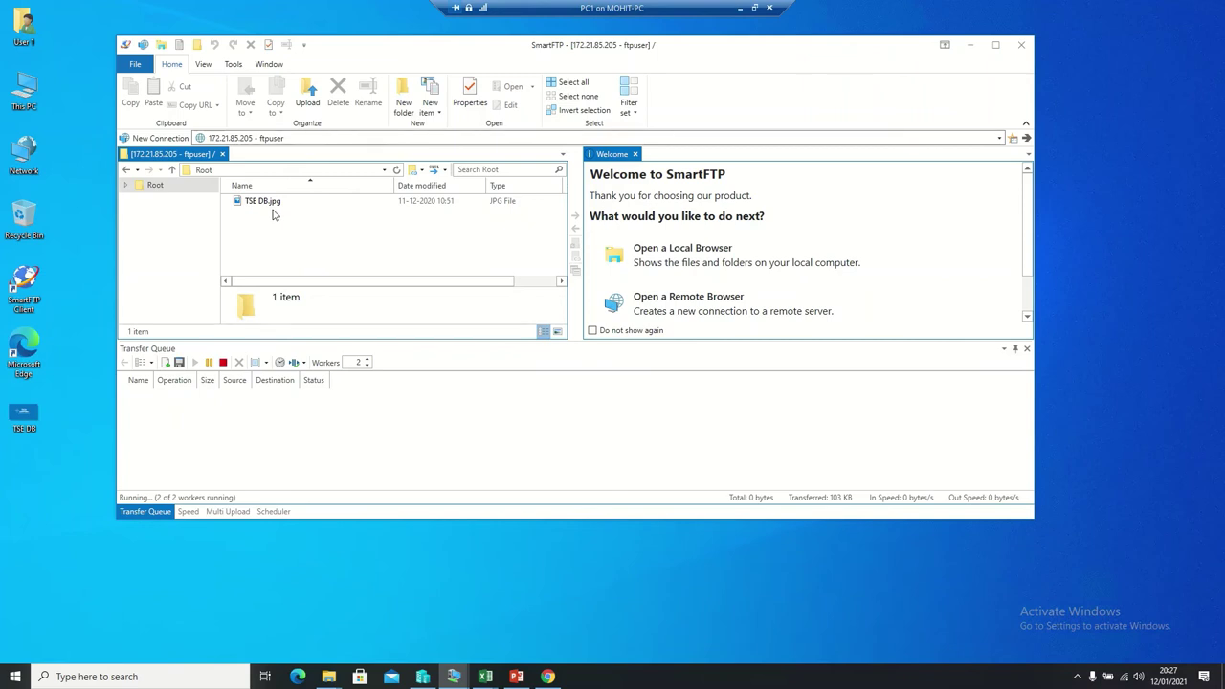
# Switch to the Win 10 Pro virtual machine and open the desktop's FTP-SERVER folder to check for the uploaded file.
pyautogui.click(740, 15)
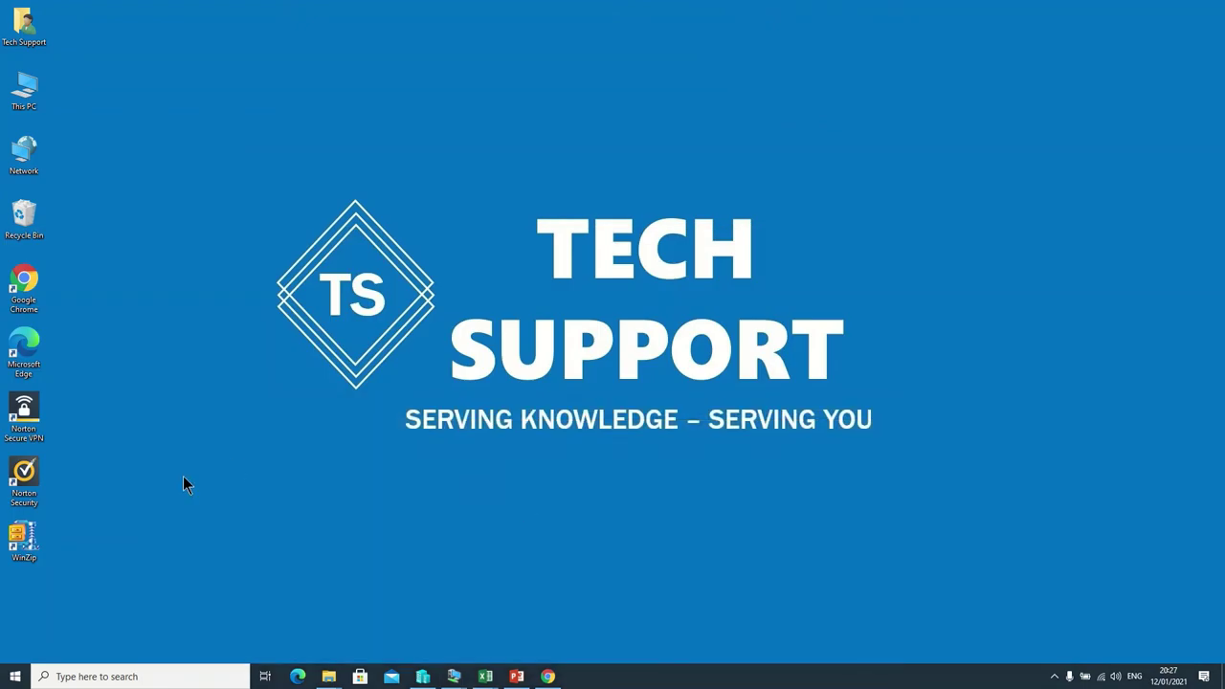
pyautogui.moveTo(453, 680)
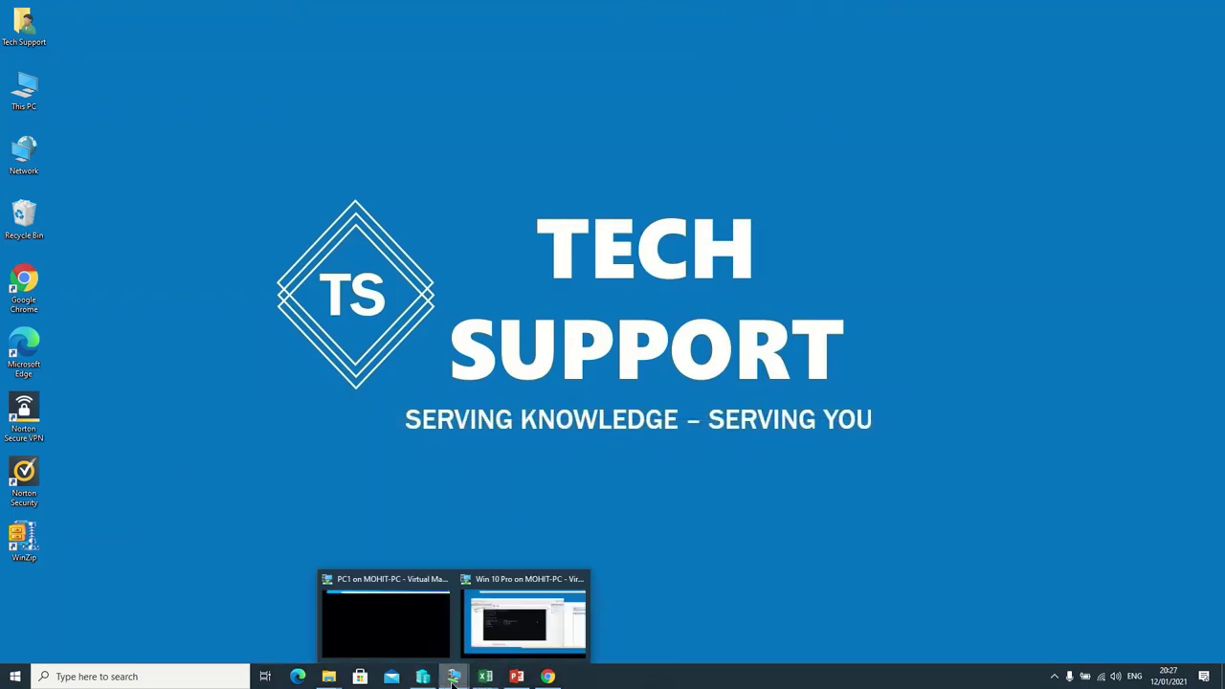
pyautogui.click(516, 624)
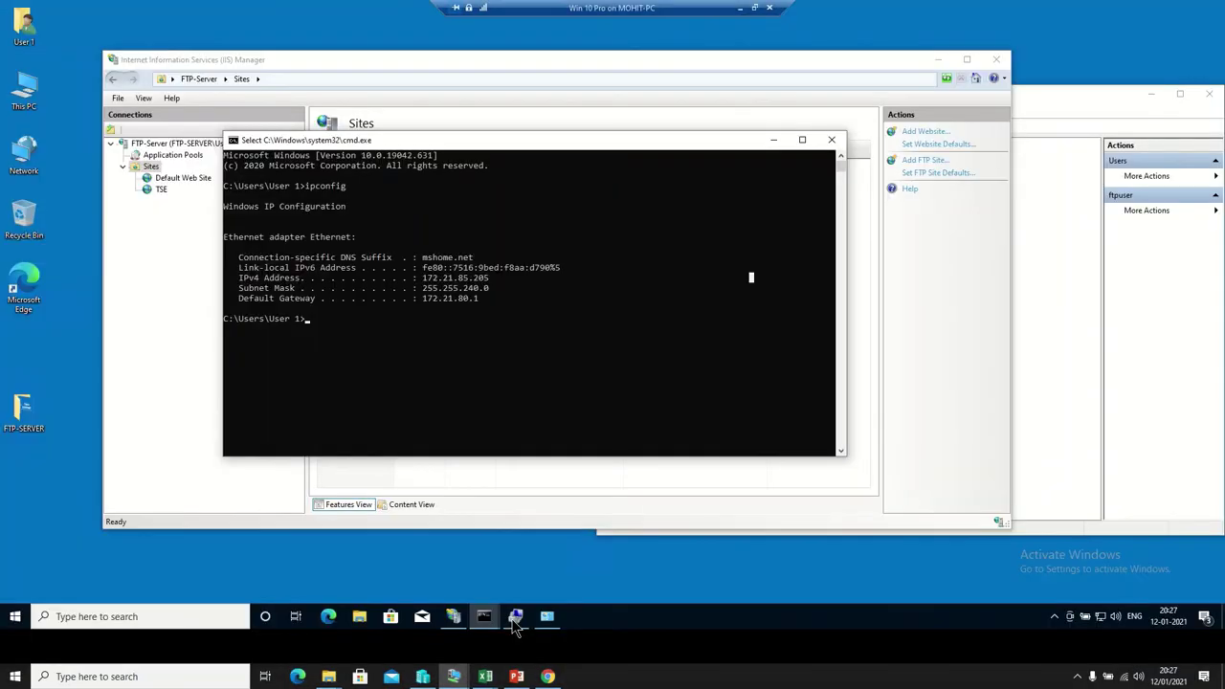
pyautogui.click(8, 413)
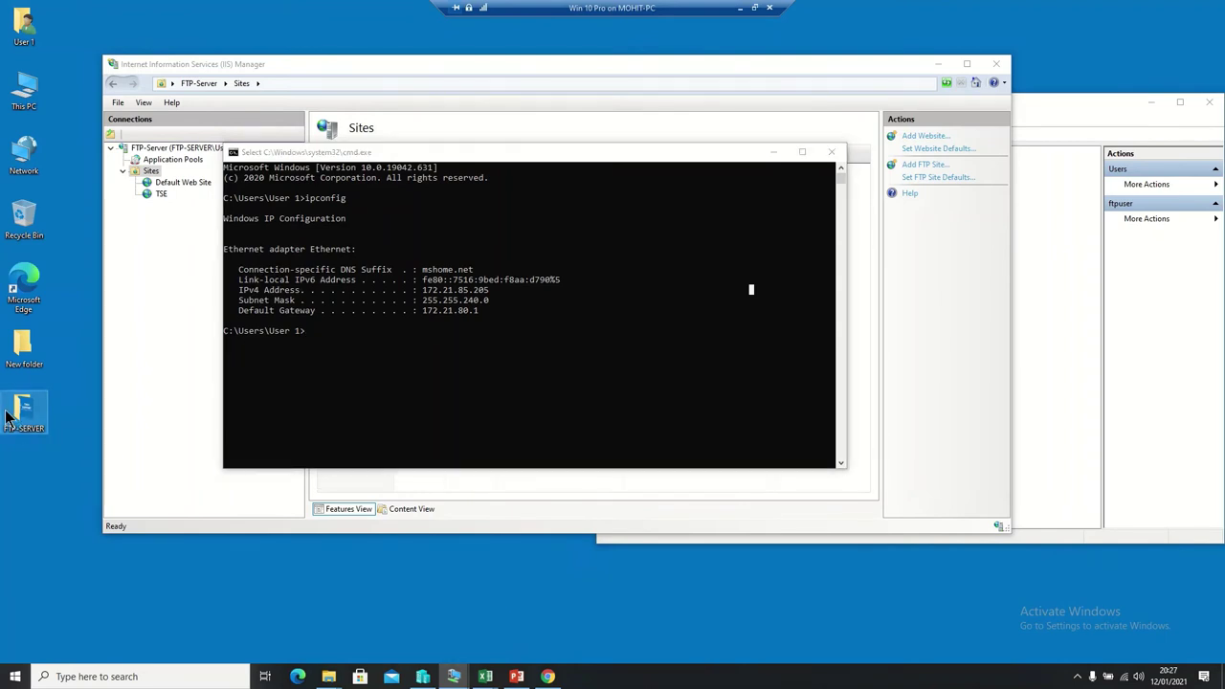
pyautogui.doubleClick(8, 413)
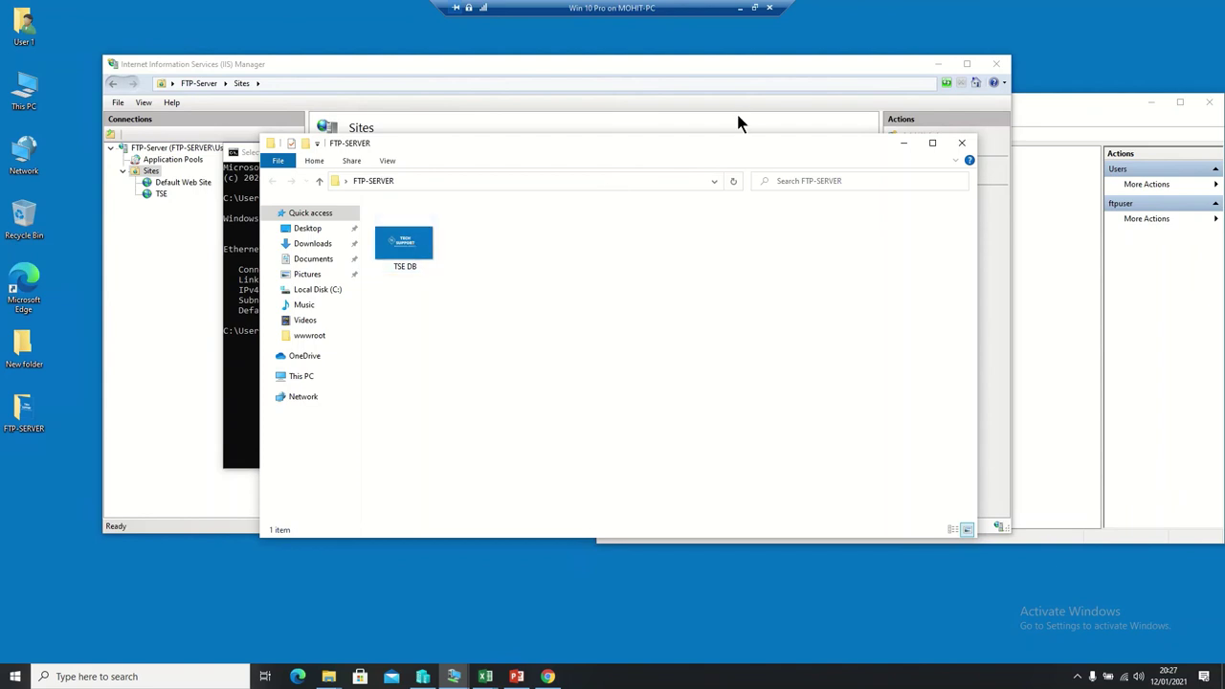
# Return to the PC1 virtual machine, open Microsoft Edge and restore its window to a smaller size.
pyautogui.click(740, 7)
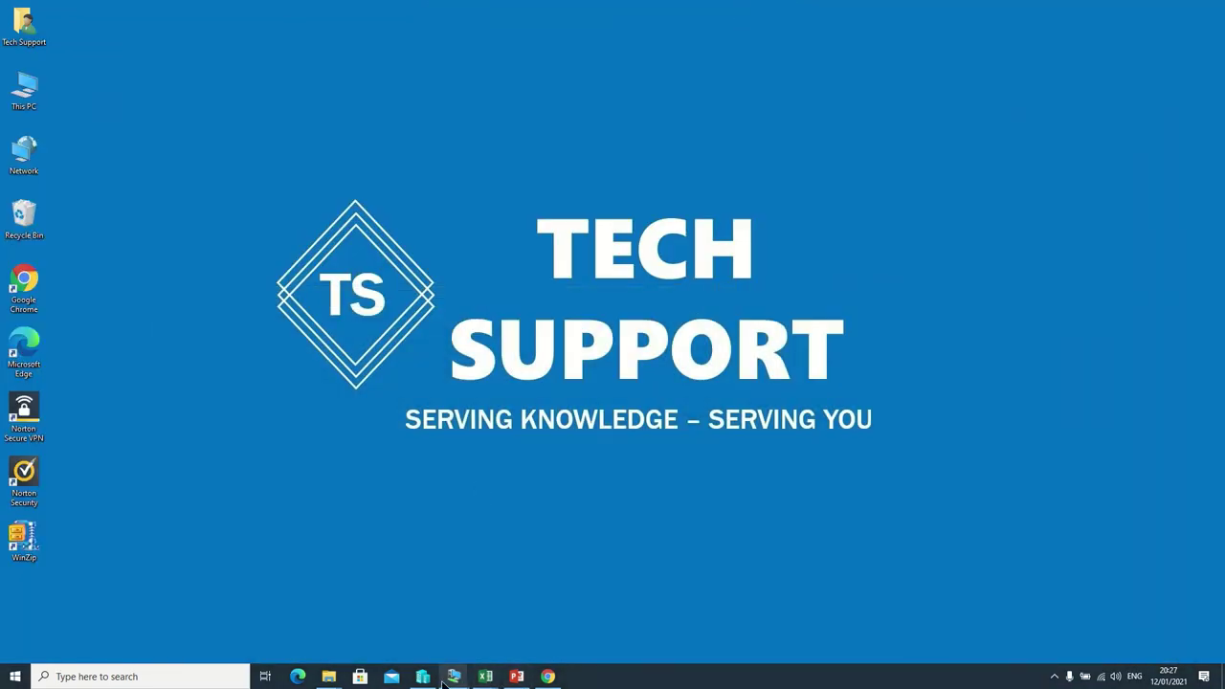
pyautogui.moveTo(453, 677)
pyautogui.click(407, 626)
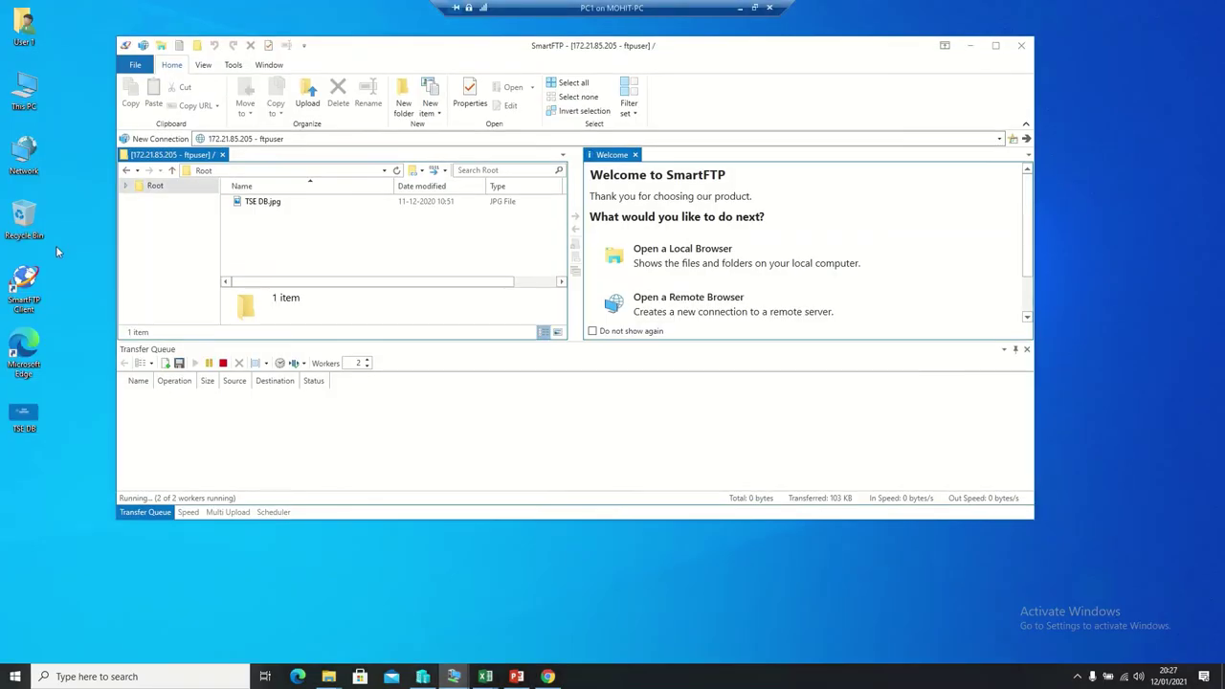
pyautogui.doubleClick(29, 354)
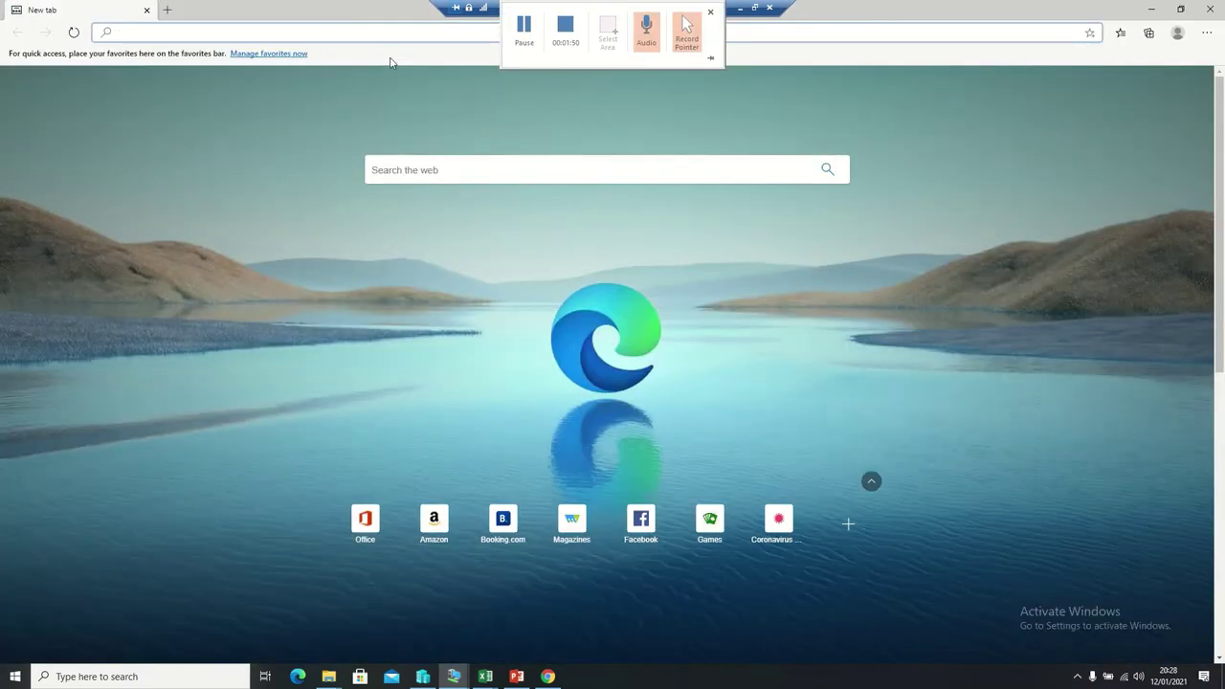
pyautogui.doubleClick(320, 6)
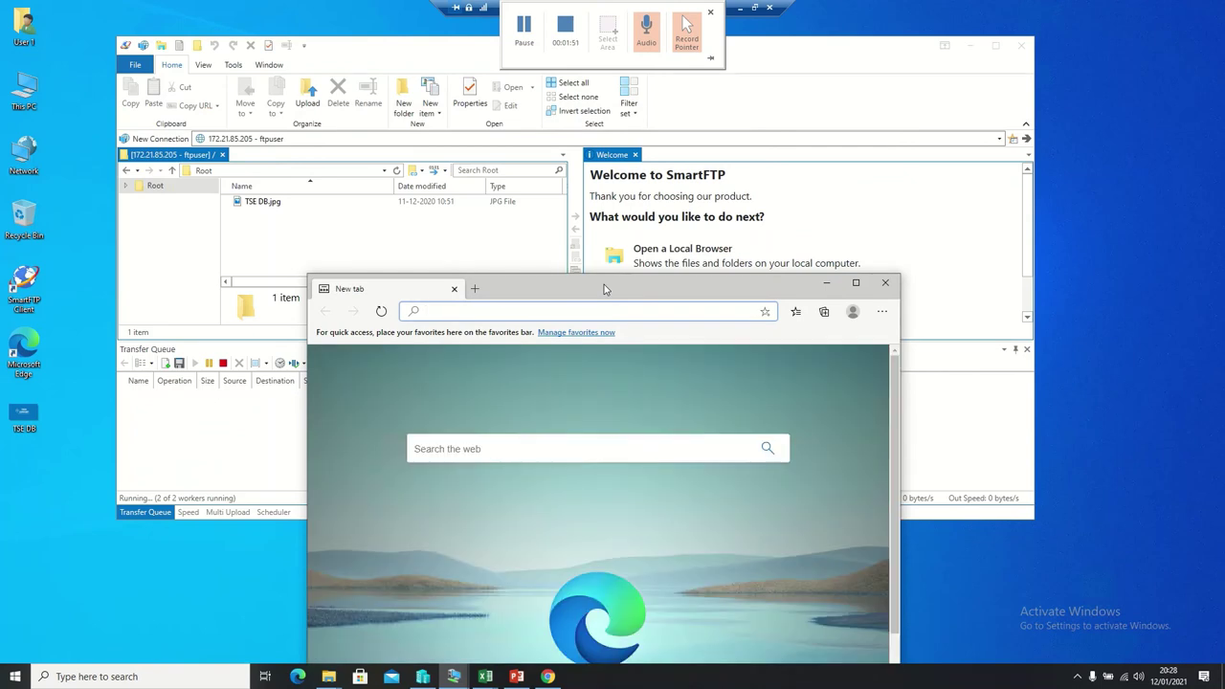
# Browse to ftp://172.21.85.205 in Microsoft Edge.
pyautogui.write('172.21.85.205')
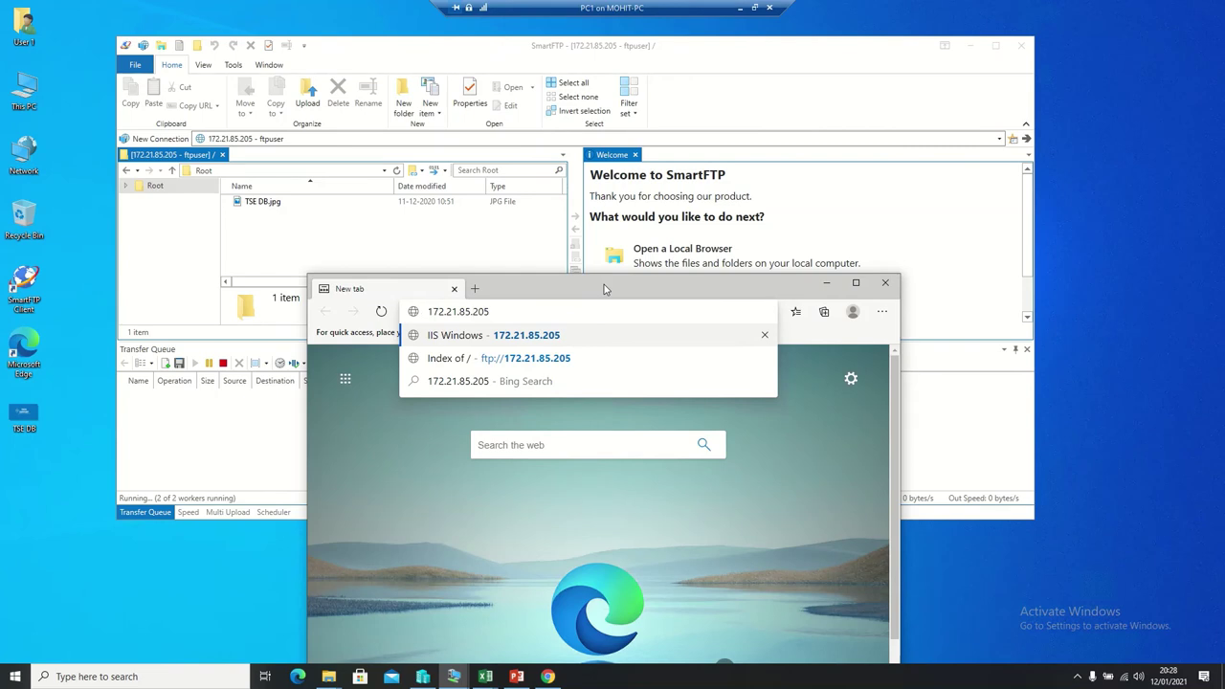
pyautogui.press('Home')
pyautogui.write('ftp:')
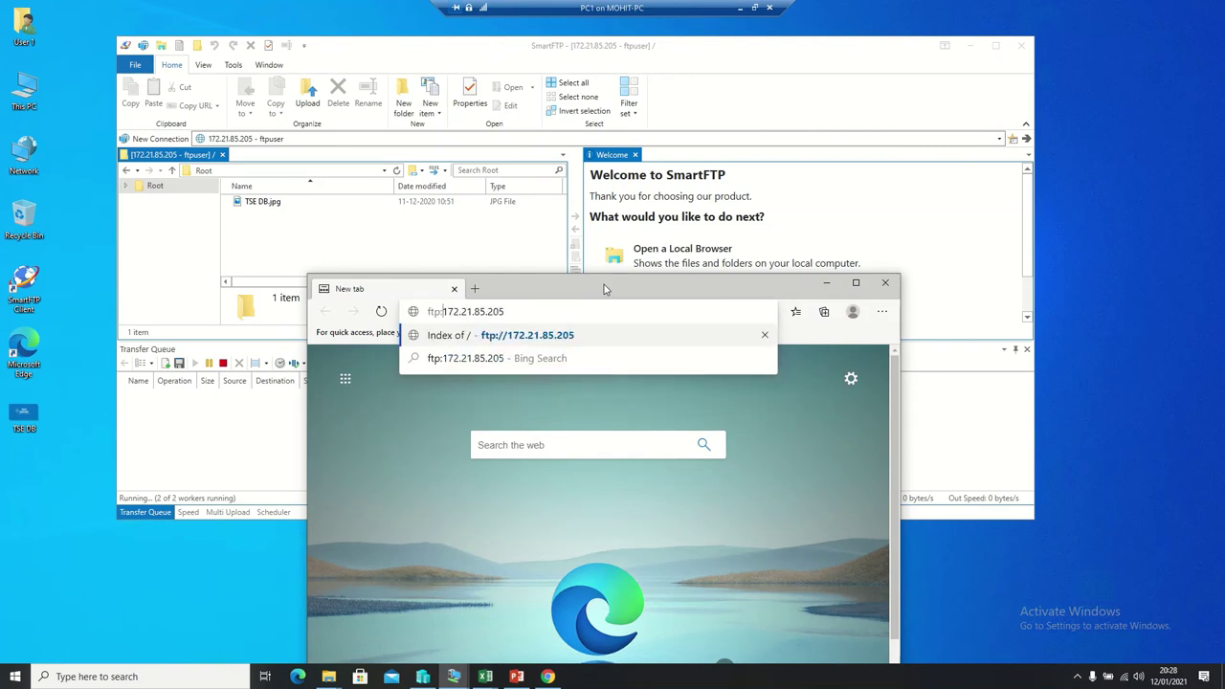
pyautogui.write('//')
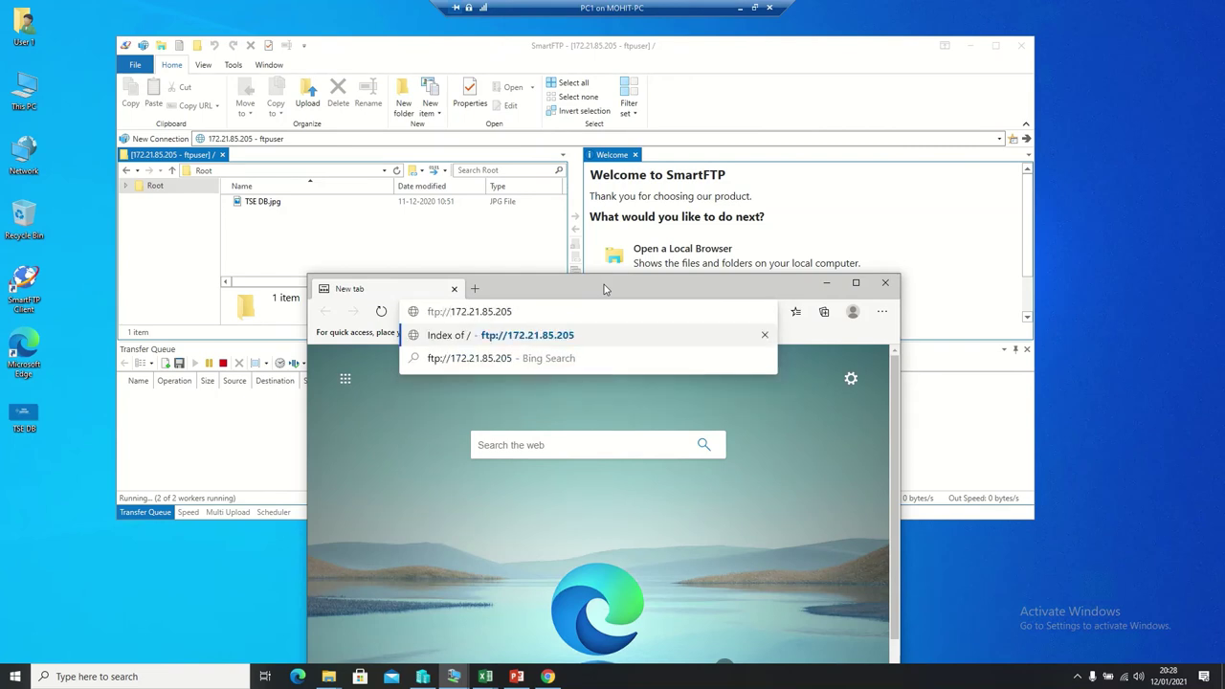
pyautogui.press('Return')
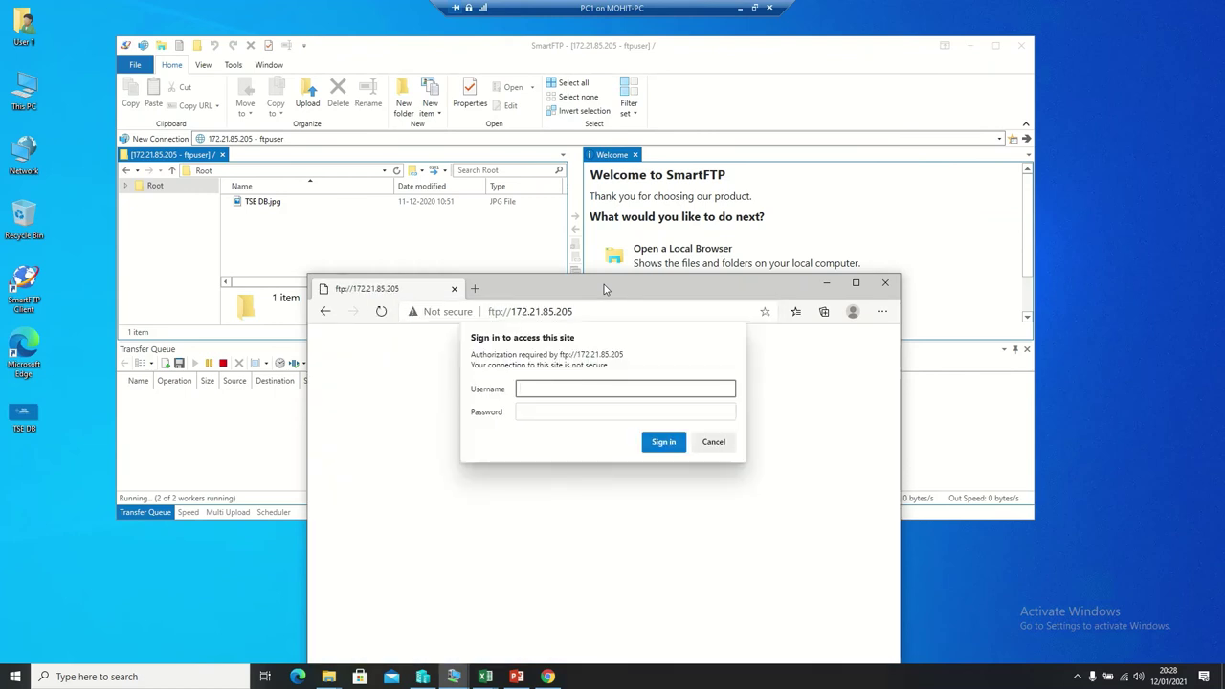
# Sign in to the FTP site in the browser with the username ftpuser and the account password.
pyautogui.write('ftpuser')
pyautogui.press('Tab')
pyautogui.write('•••••')
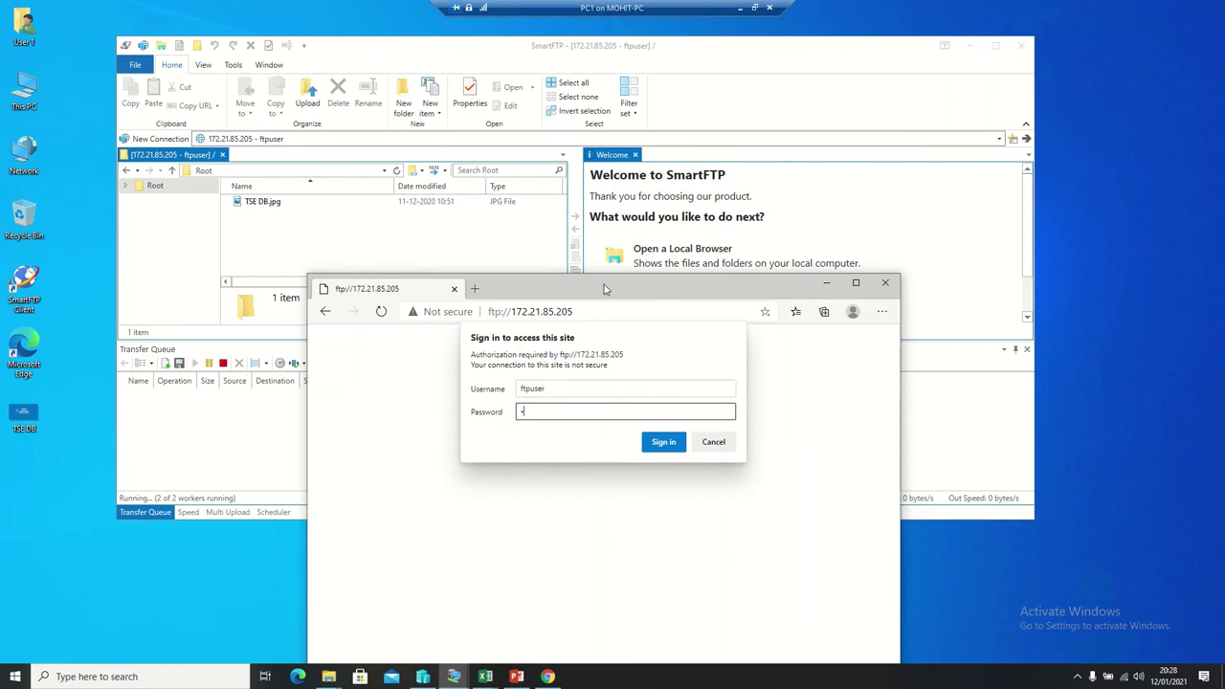
pyautogui.write('•••••')
pyautogui.click(663, 445)
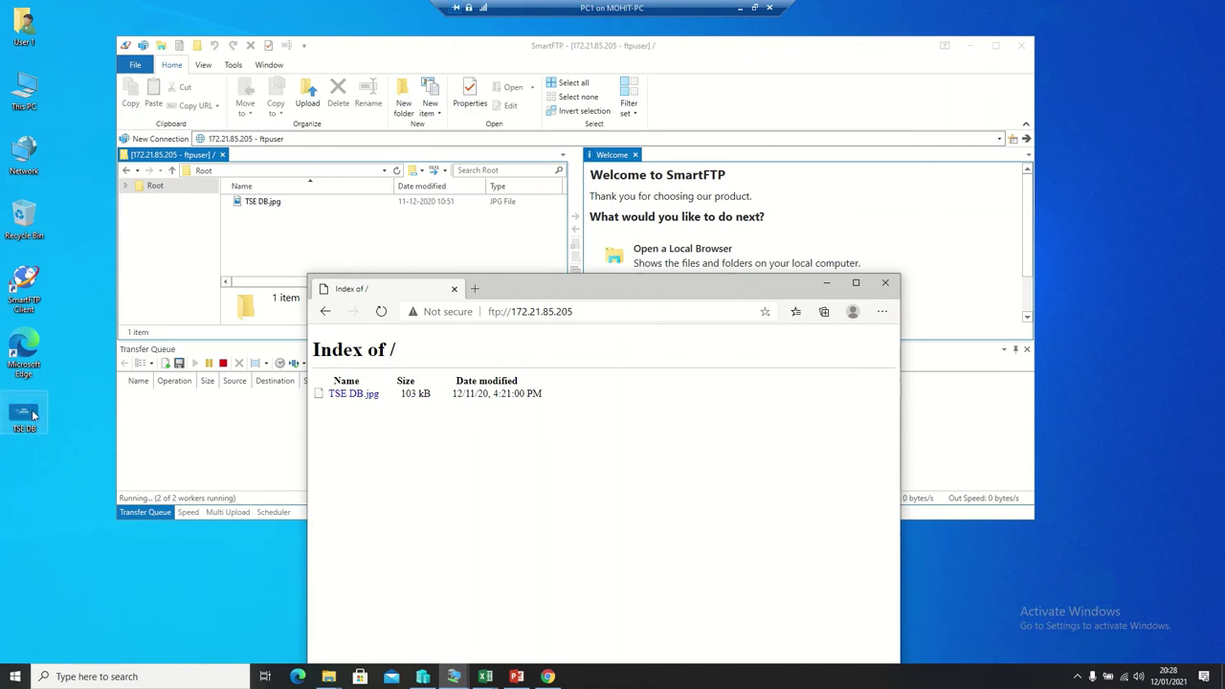
# Rename the desktop's TSE DB image to test and upload it to the FTP site's root folder in SmartFTP.
pyautogui.click(30, 416)
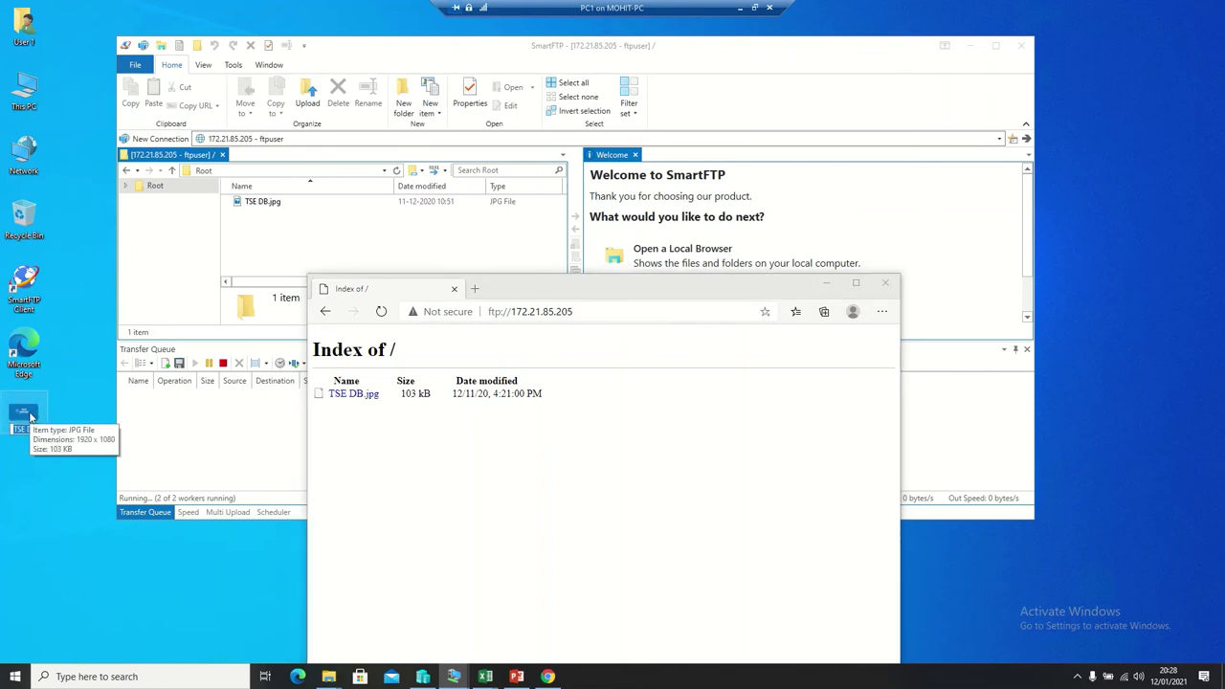
pyautogui.write('test')
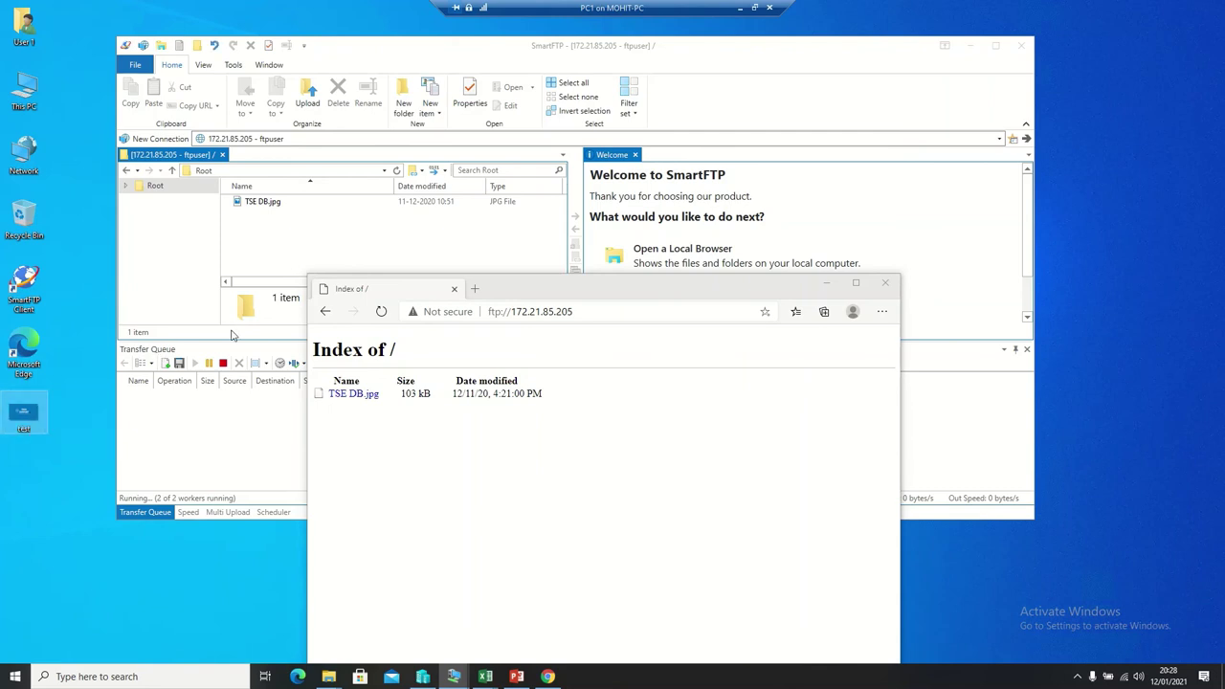
pyautogui.click(311, 105)
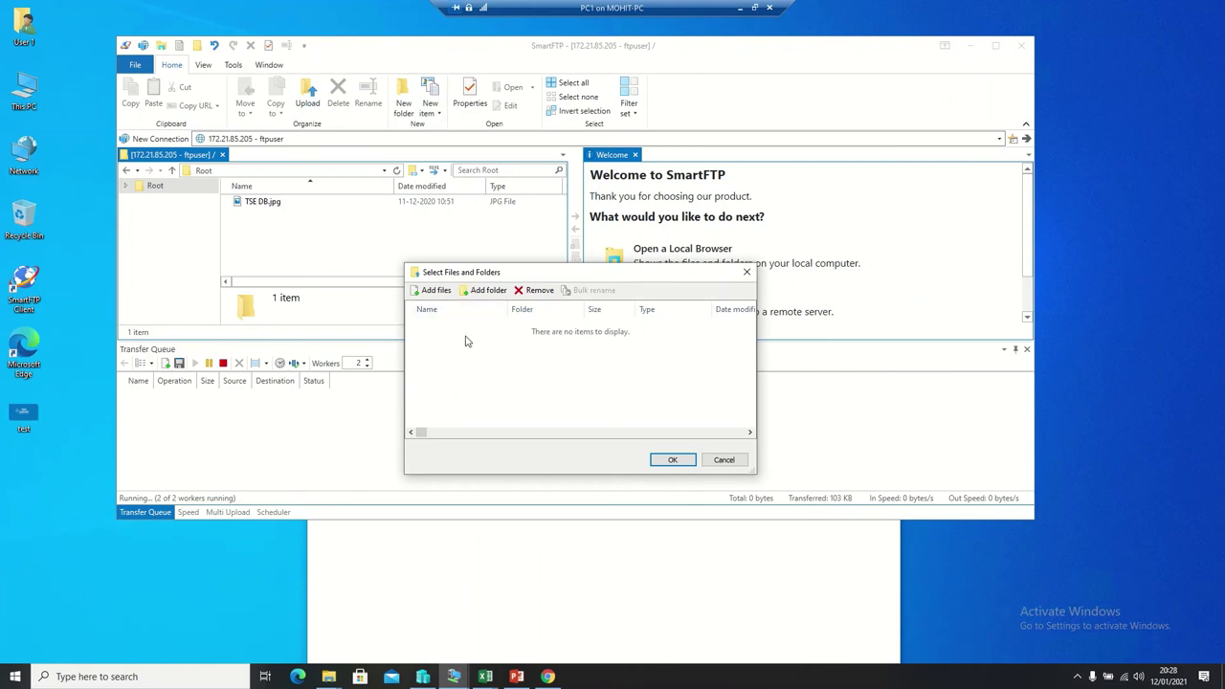
pyautogui.click(432, 290)
pyautogui.doubleClick(565, 402)
pyautogui.click(673, 460)
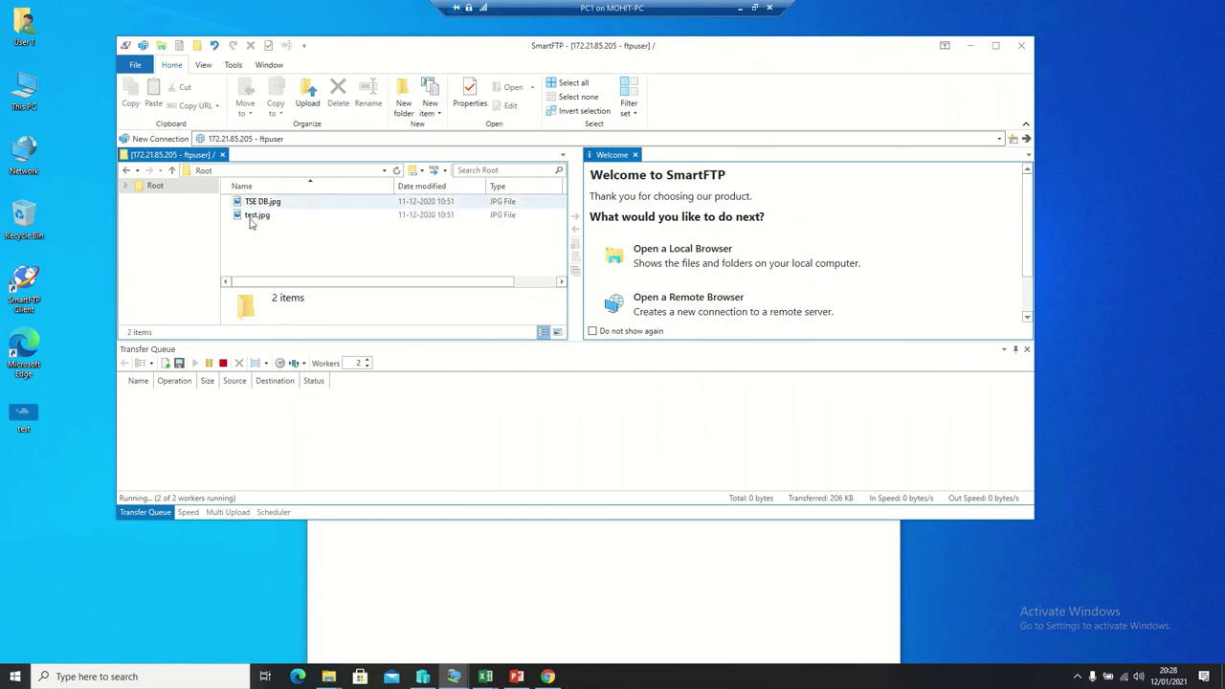
# Switch to Microsoft Edge, refresh the FTP listing and download test.jpg with the browser window maximised.
pyautogui.click(443, 582)
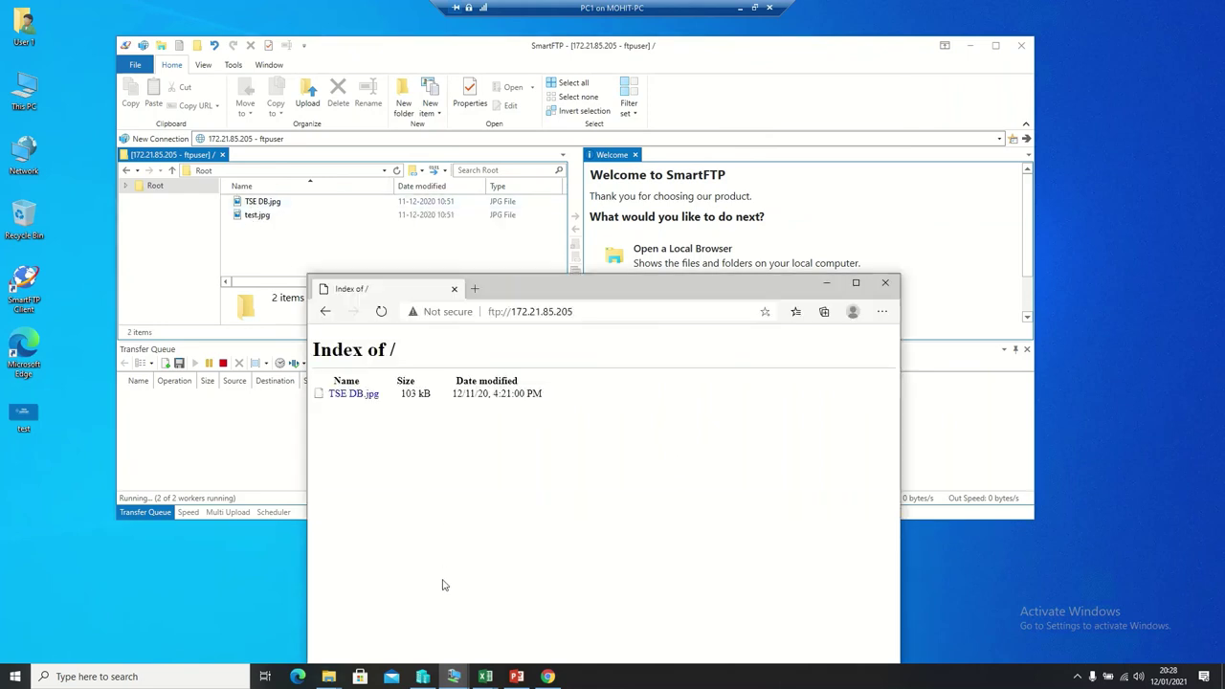
pyautogui.click(381, 311)
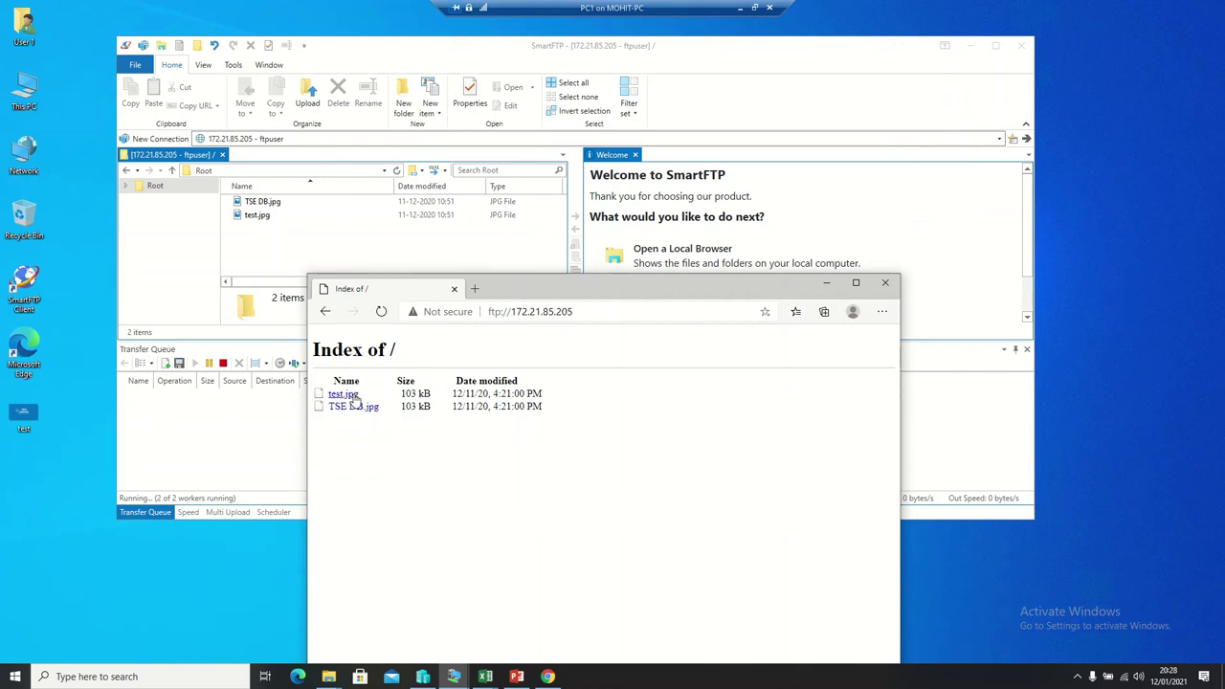
pyautogui.moveTo(567, 274); pyautogui.dragTo(474, 4)
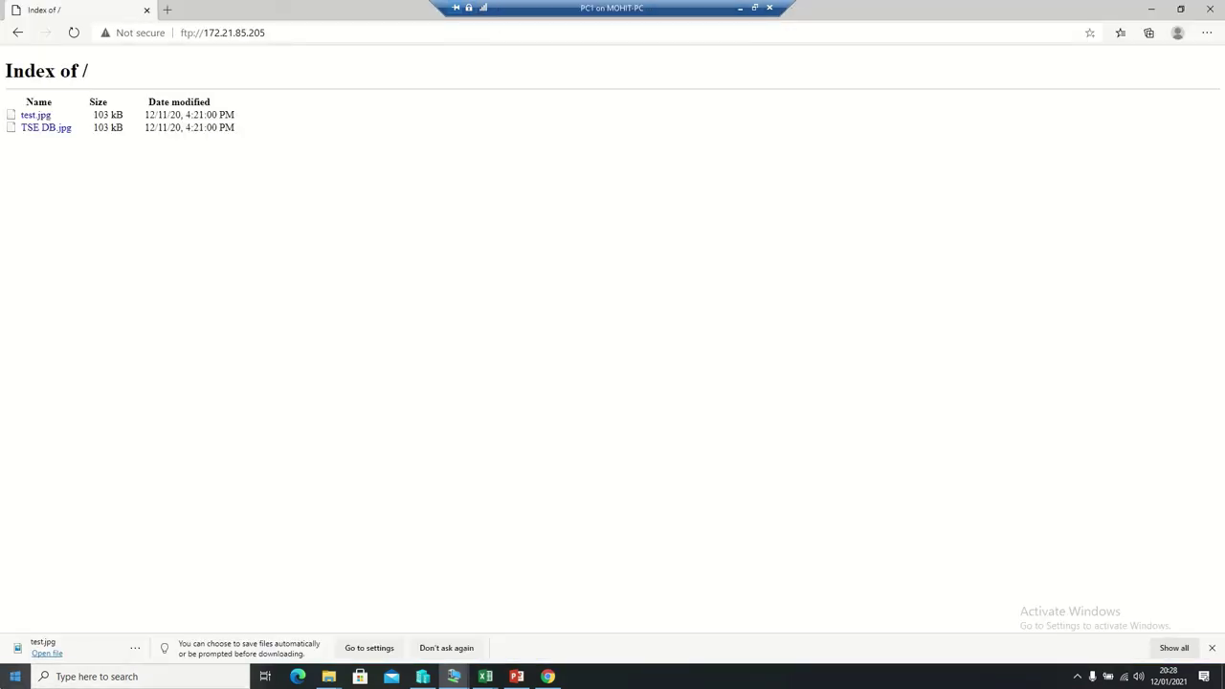
# Open the downloaded test.jpg to check the image, then close the viewer and minimise the browser.
pyautogui.click(46, 655)
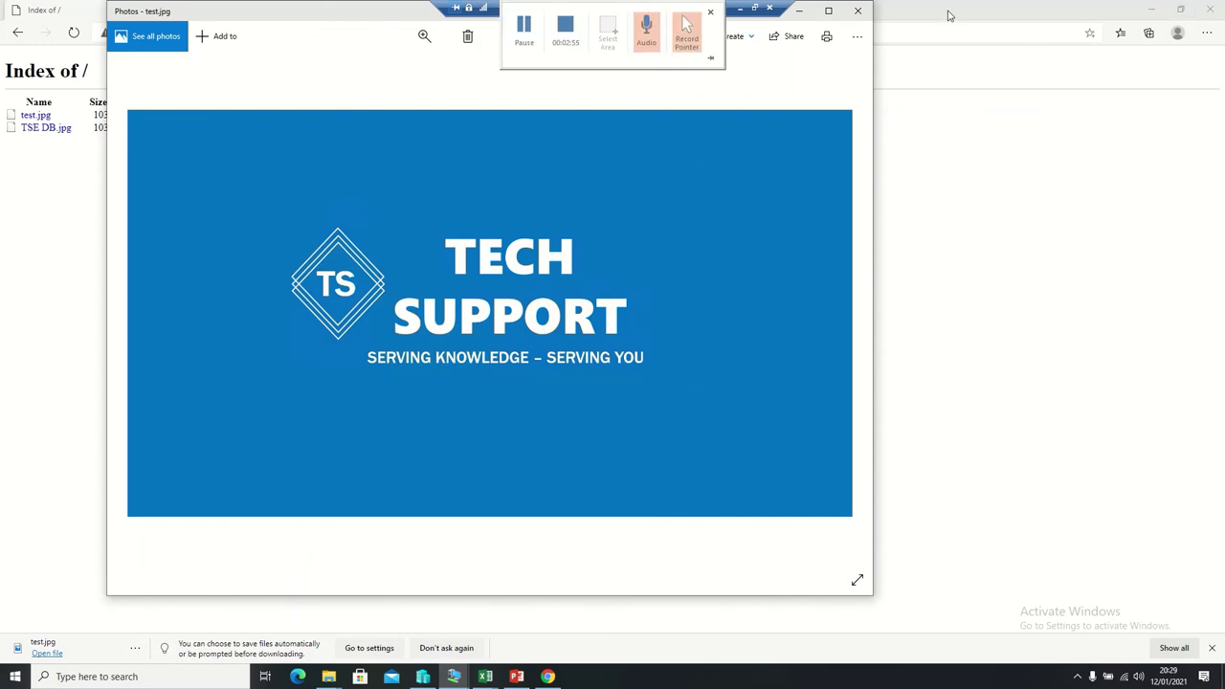
pyautogui.click(857, 12)
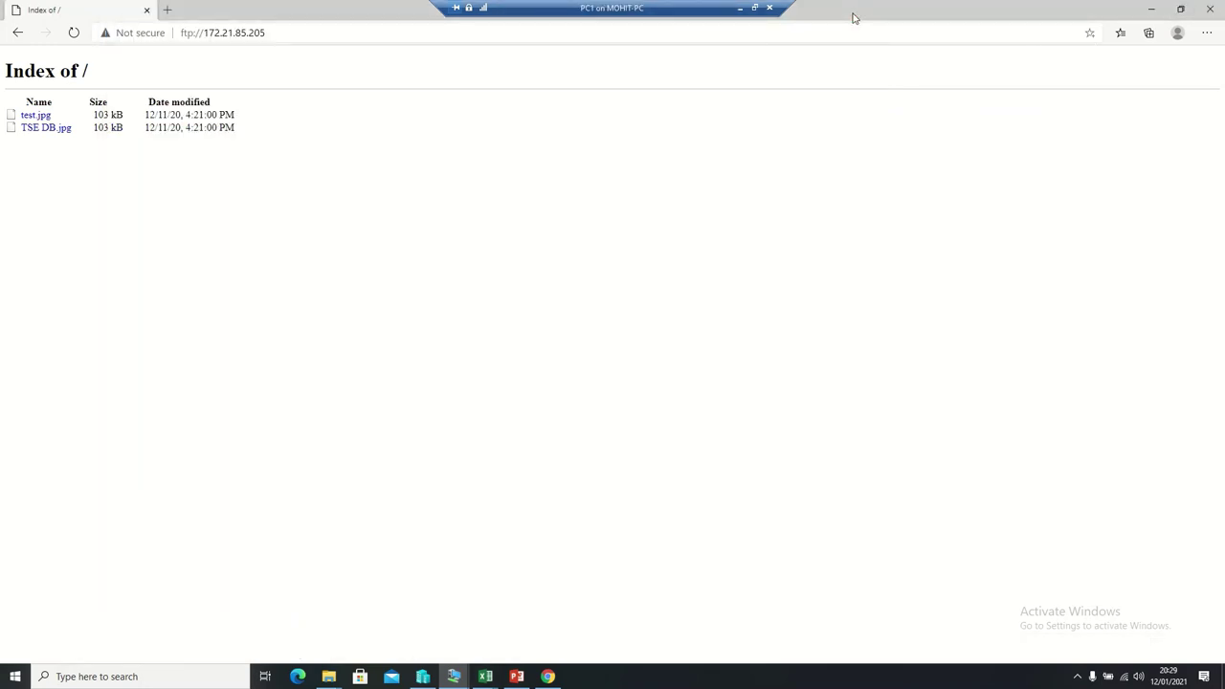
pyautogui.click(1147, 10)
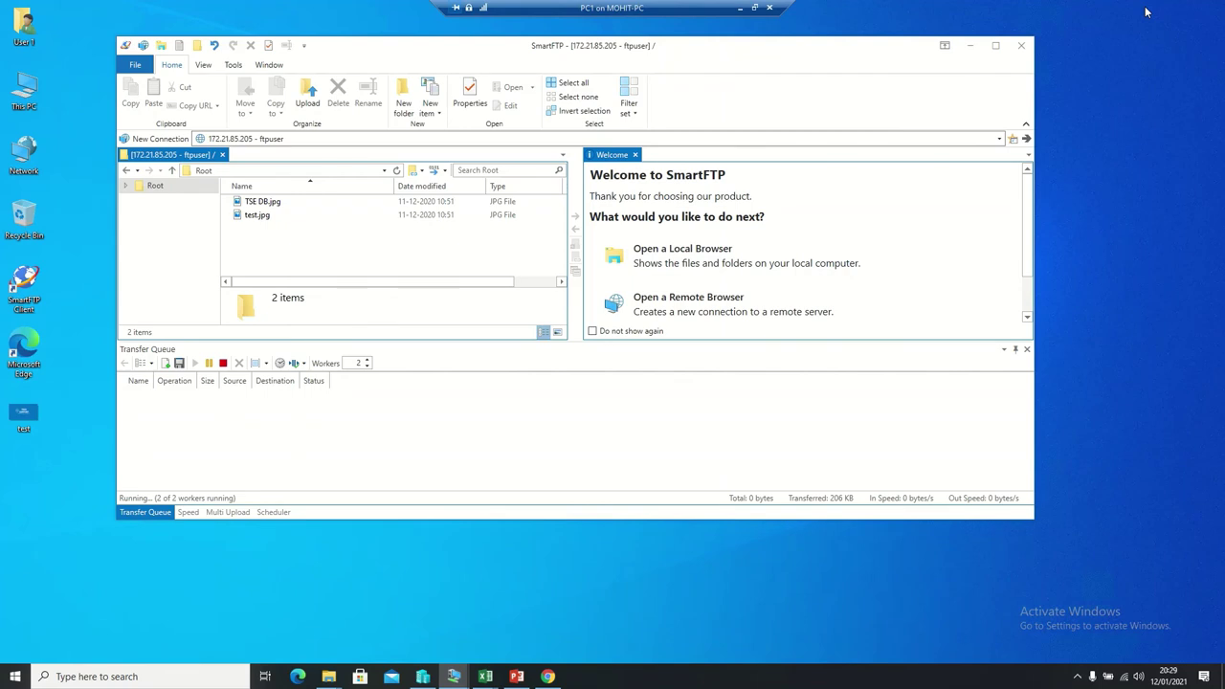